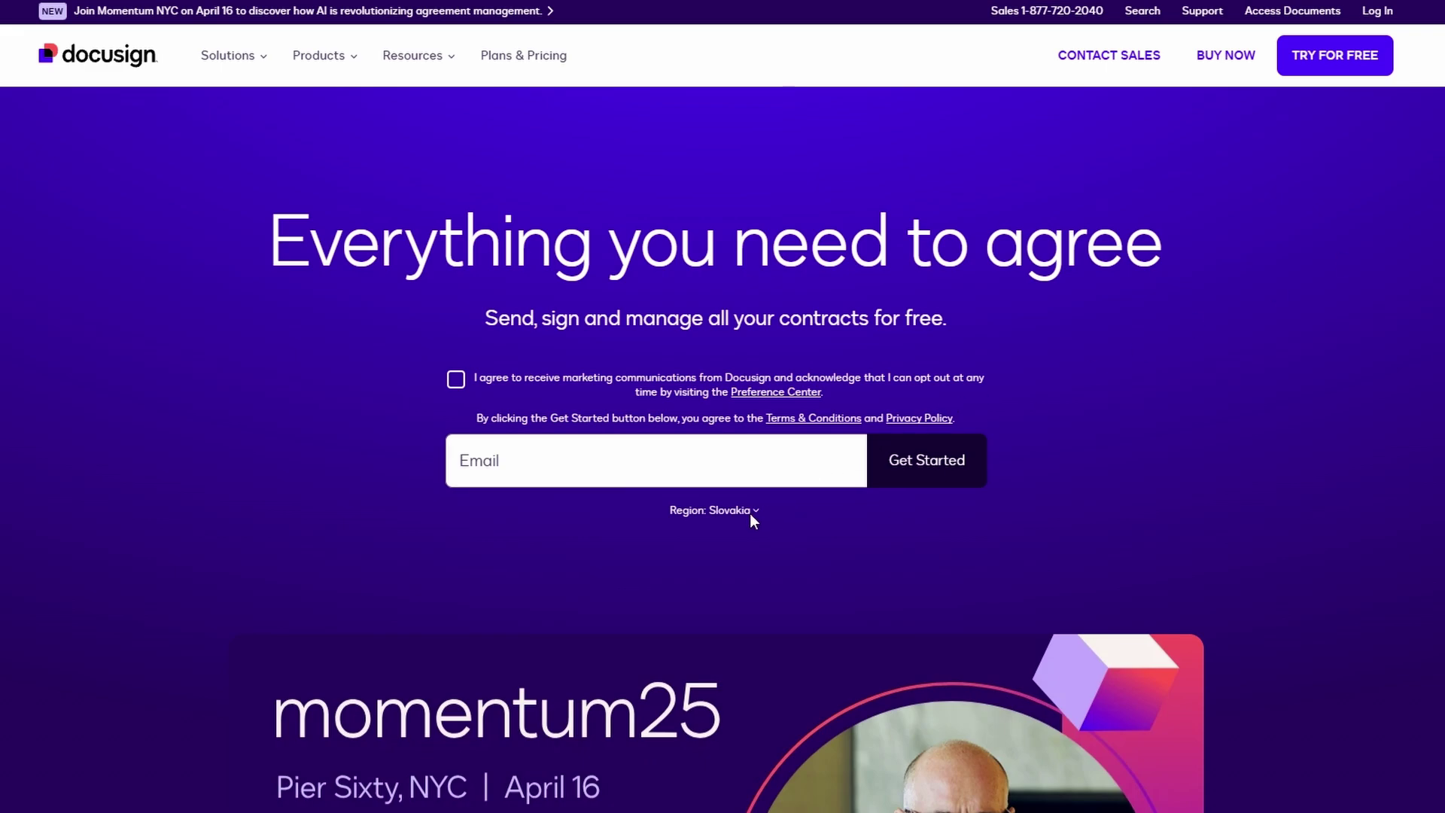
Step: Pick United States from the Region list under the Email field, replacing Slovakia
left_click(750, 513)
scroll(777, 478, "down", 15)
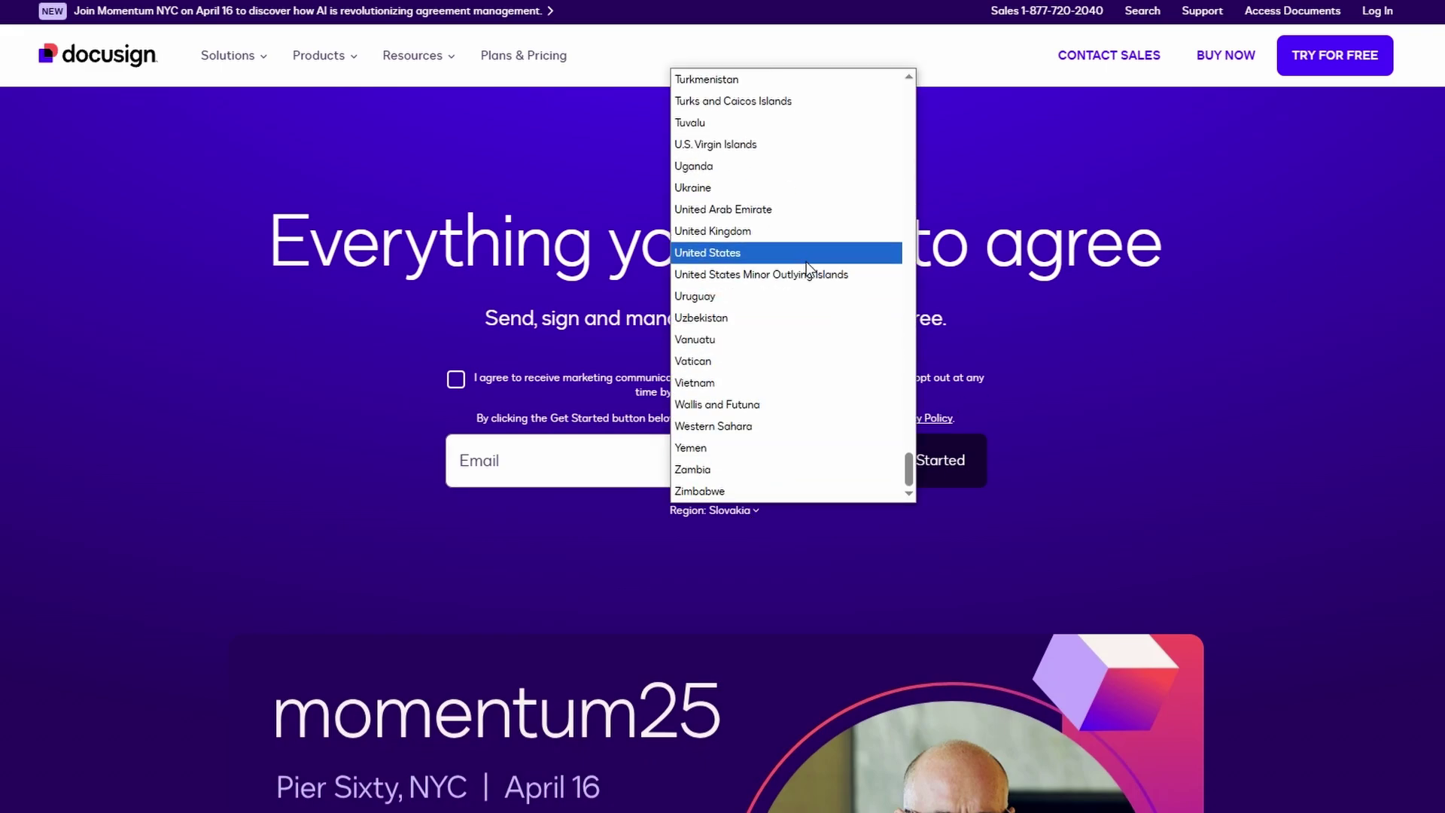
left_click(806, 256)
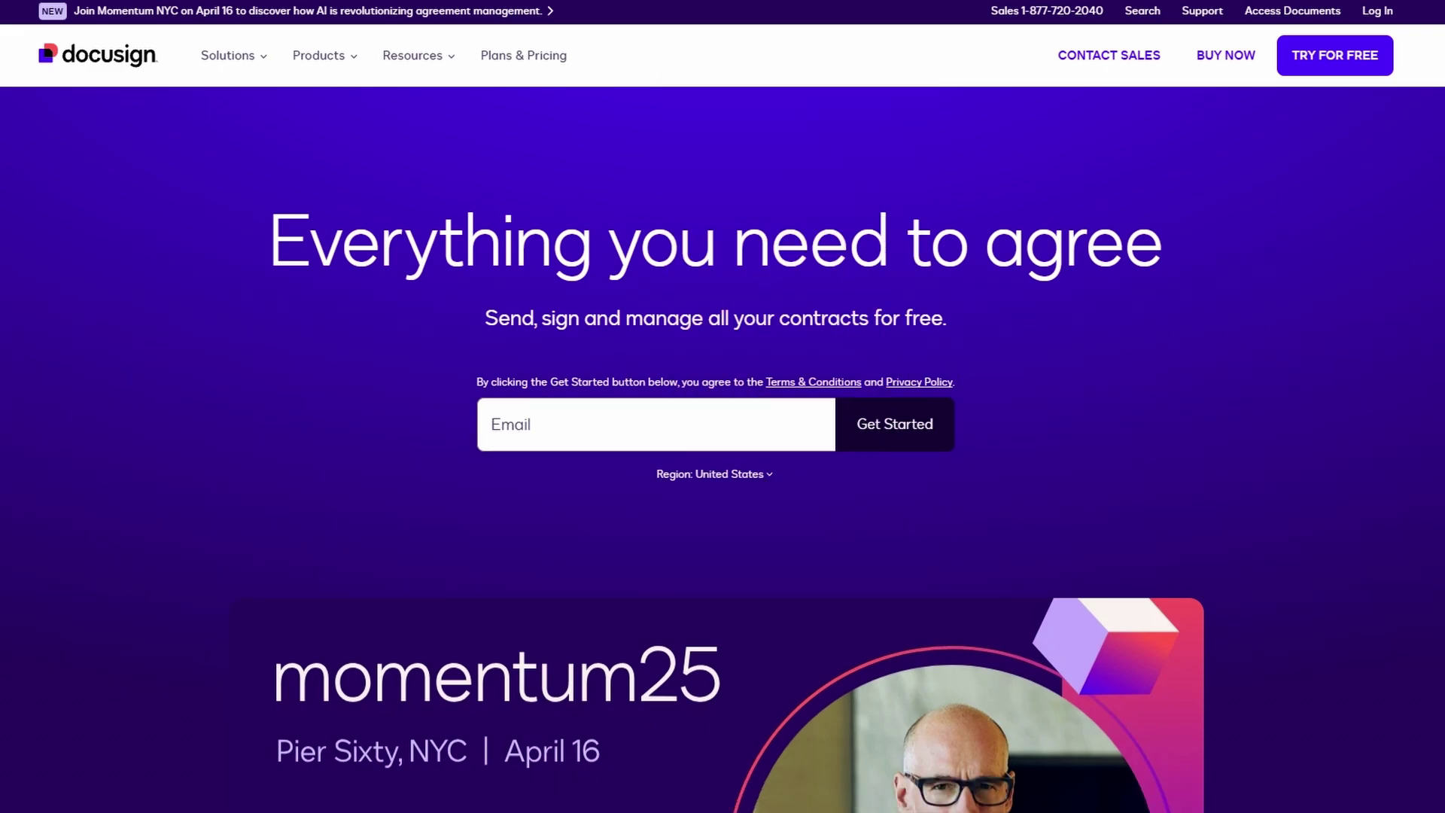
scroll(722, 452, "down", 1)
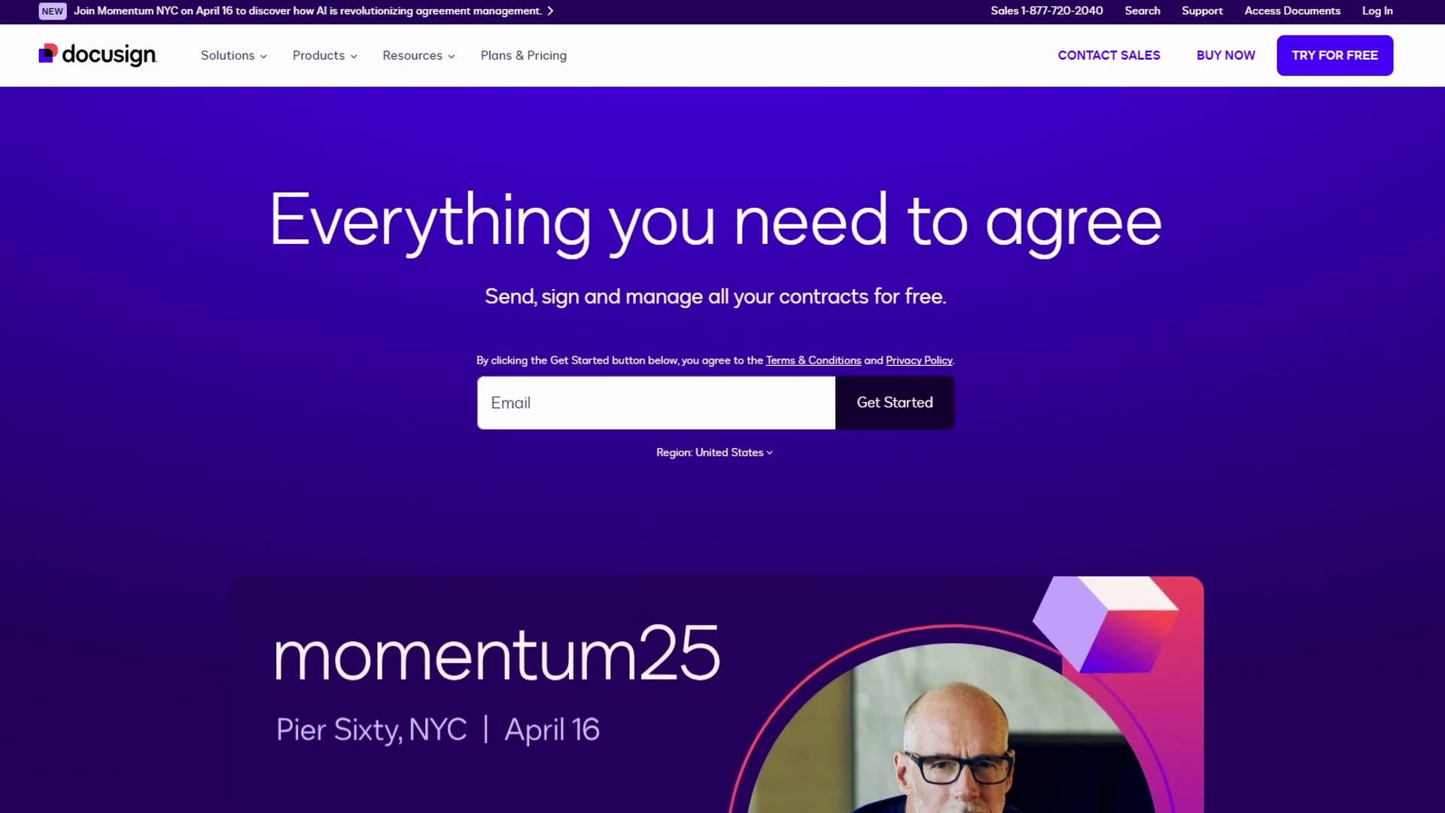
scroll(723, 452, "down", 1)
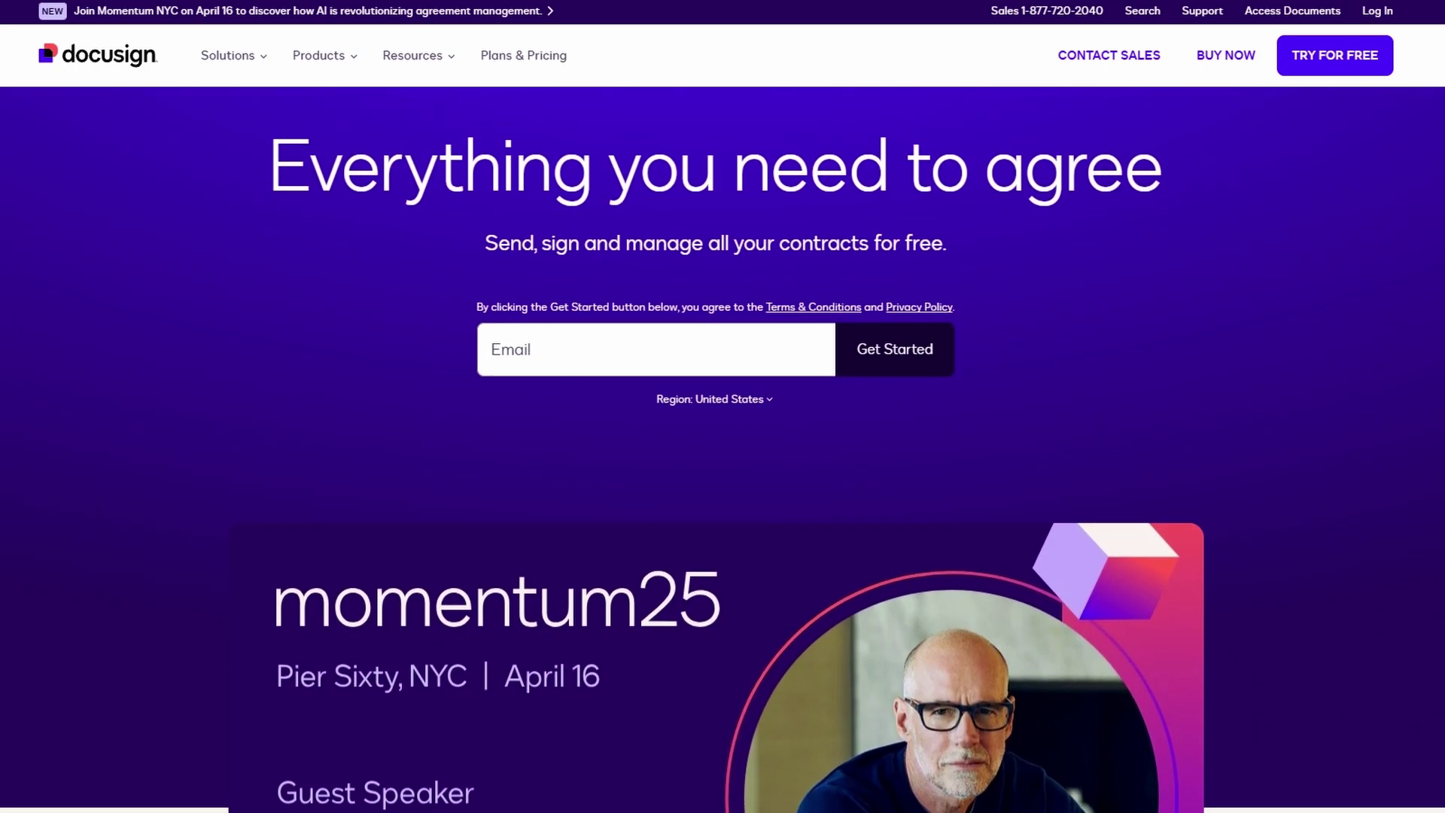
scroll(722, 451, "down", 1)
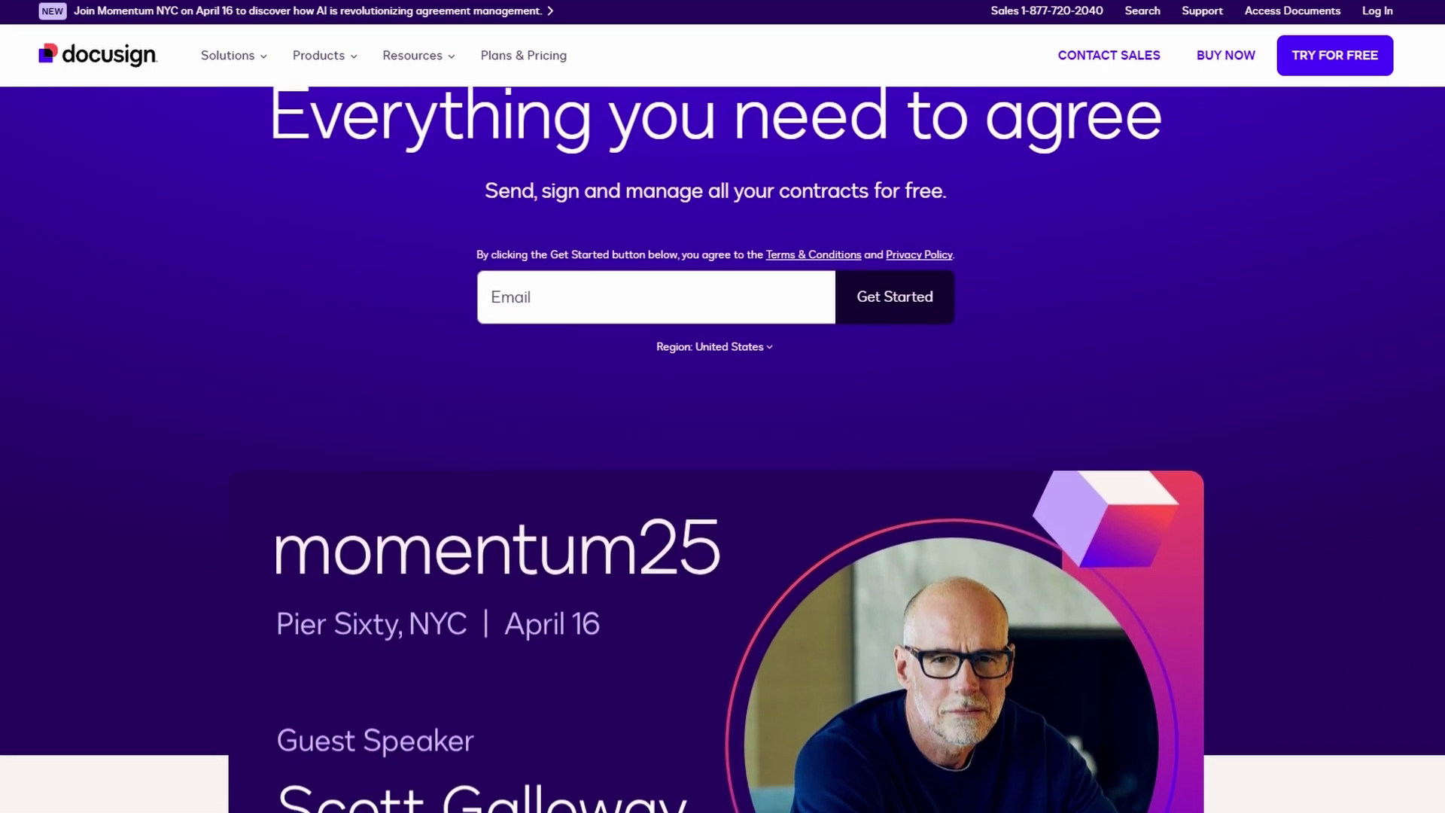
scroll(723, 452, "down", 1)
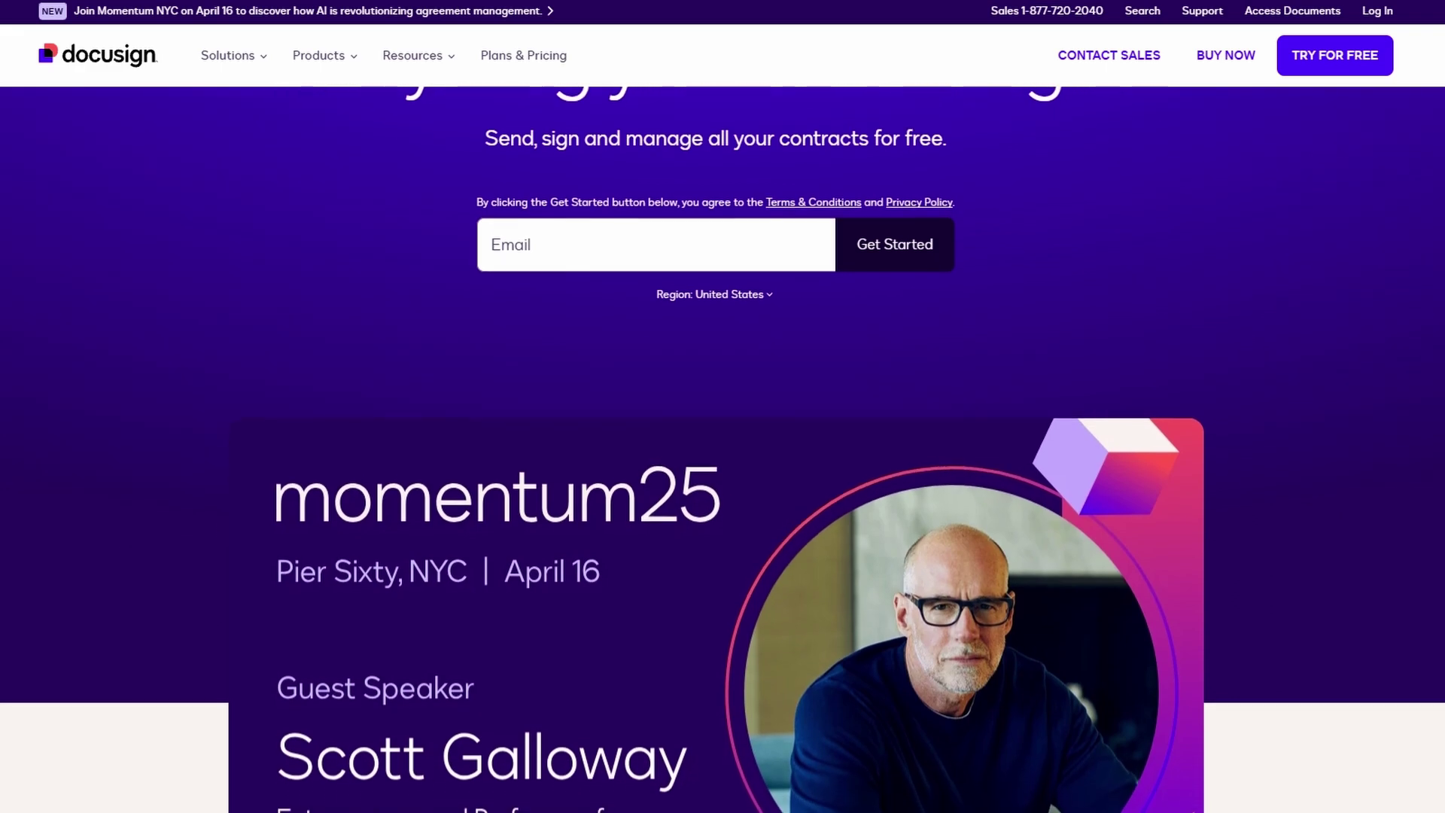
scroll(722, 451, "down", 1)
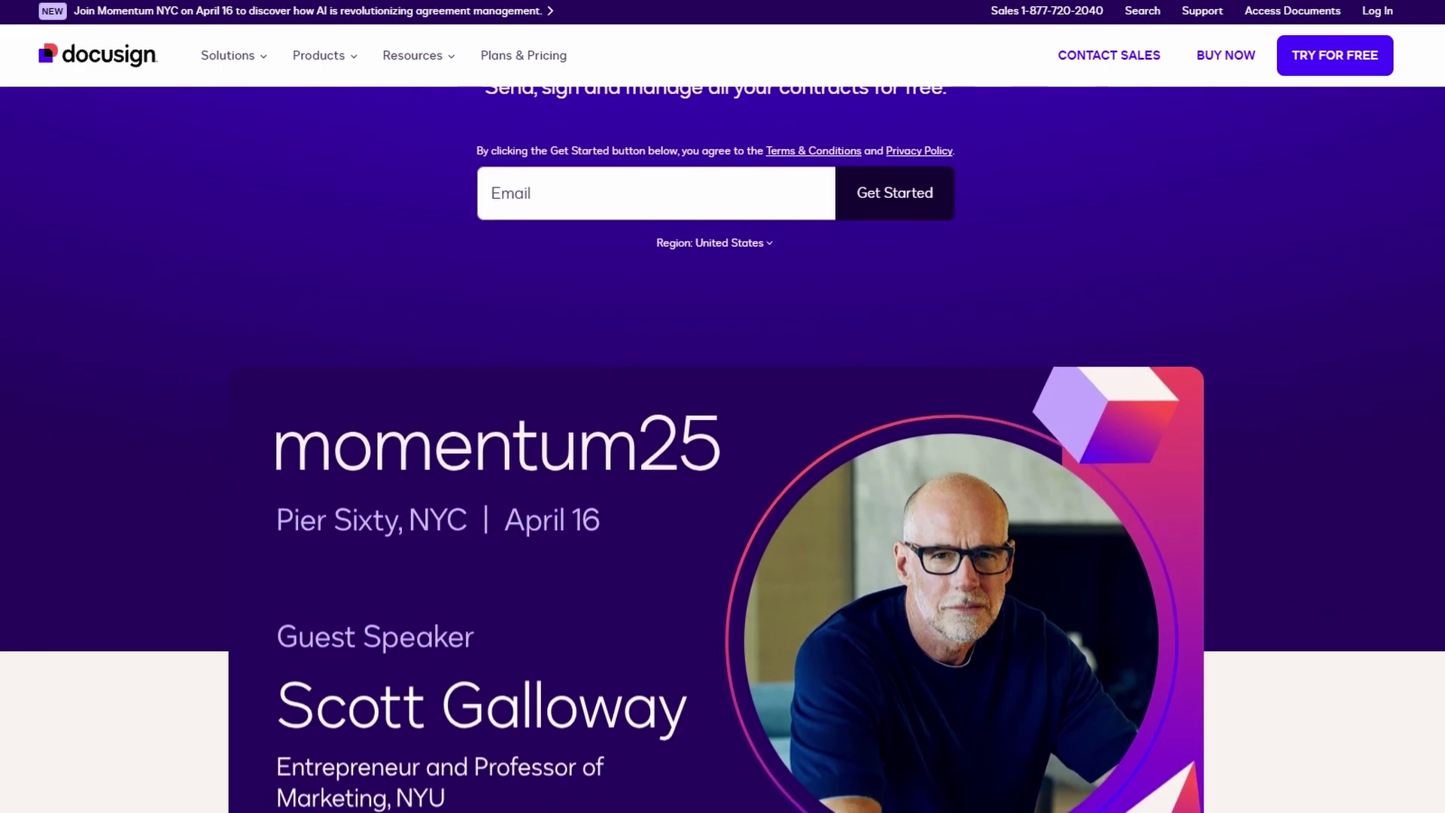
scroll(722, 452, "down", 1)
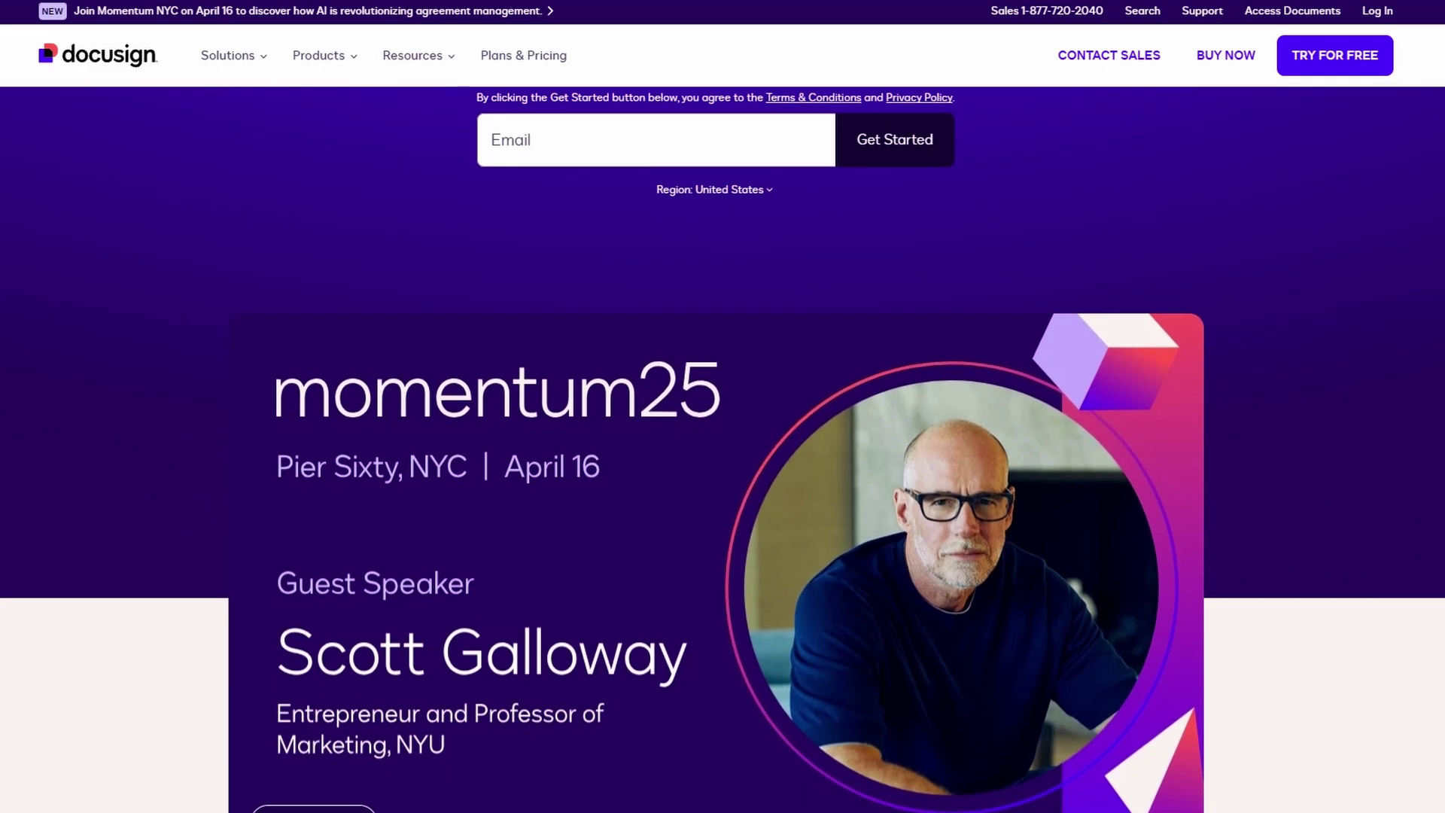
scroll(722, 451, "down", 1)
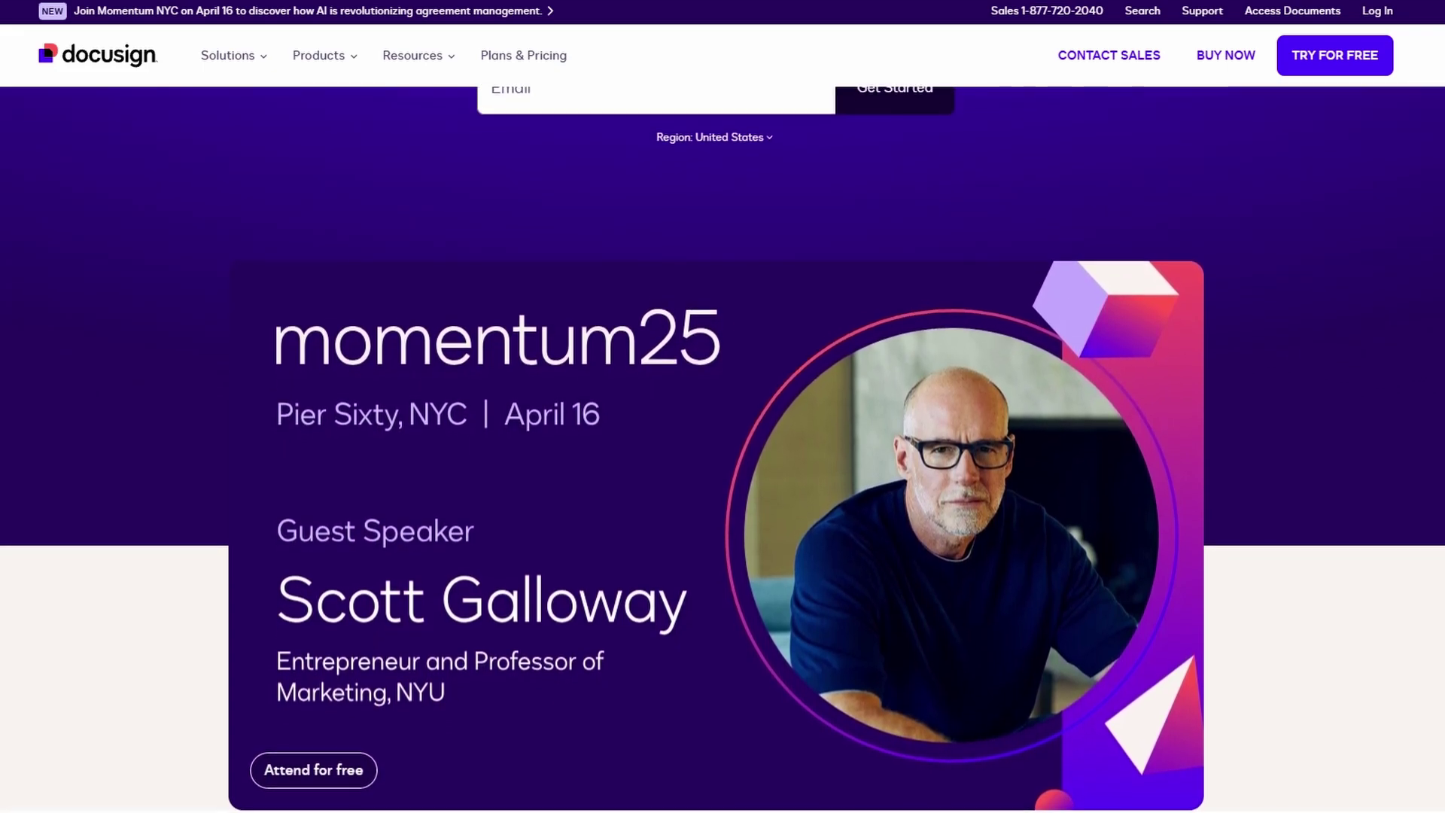
scroll(722, 452, "down", 1)
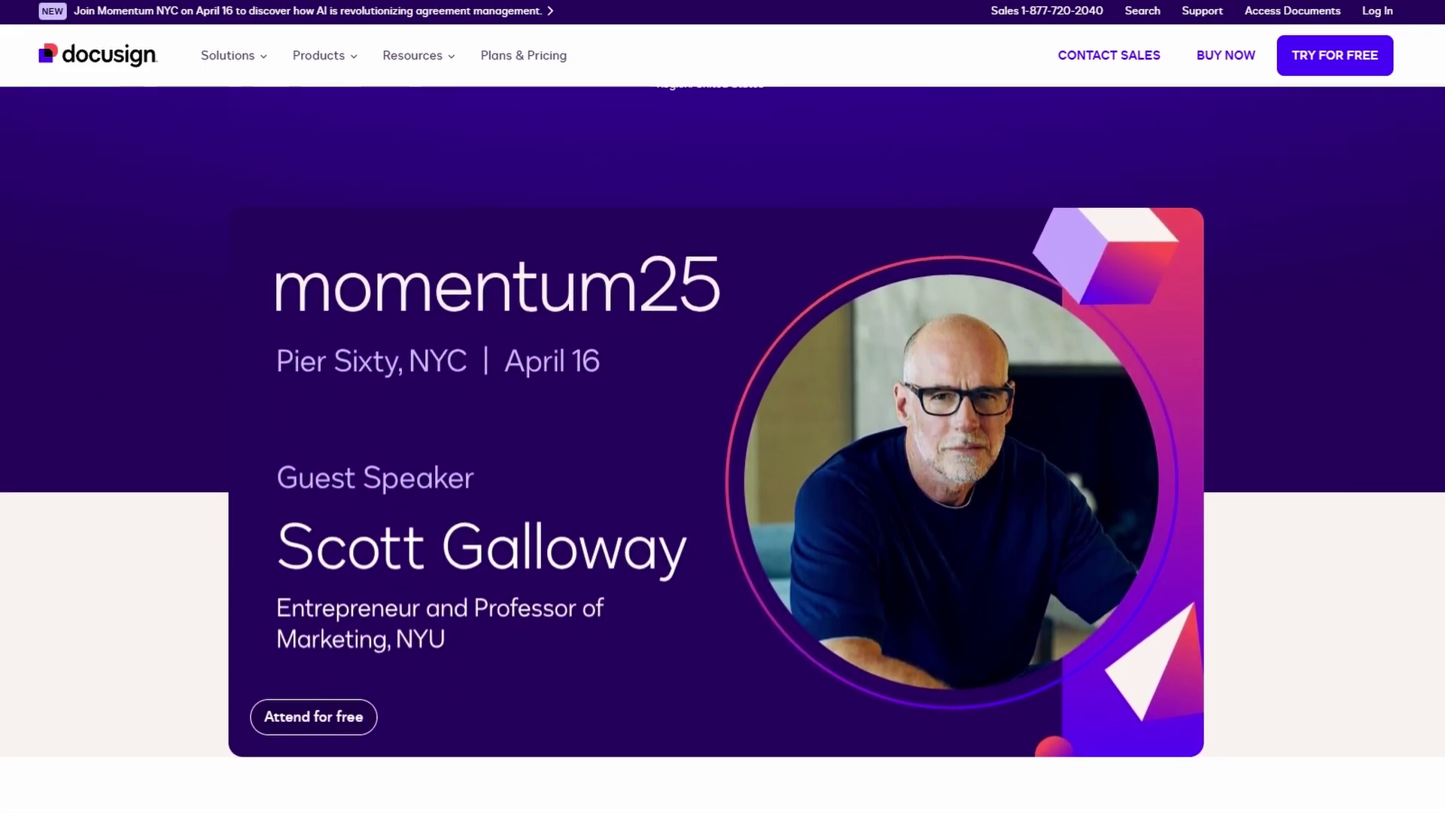
scroll(723, 451, "down", 1)
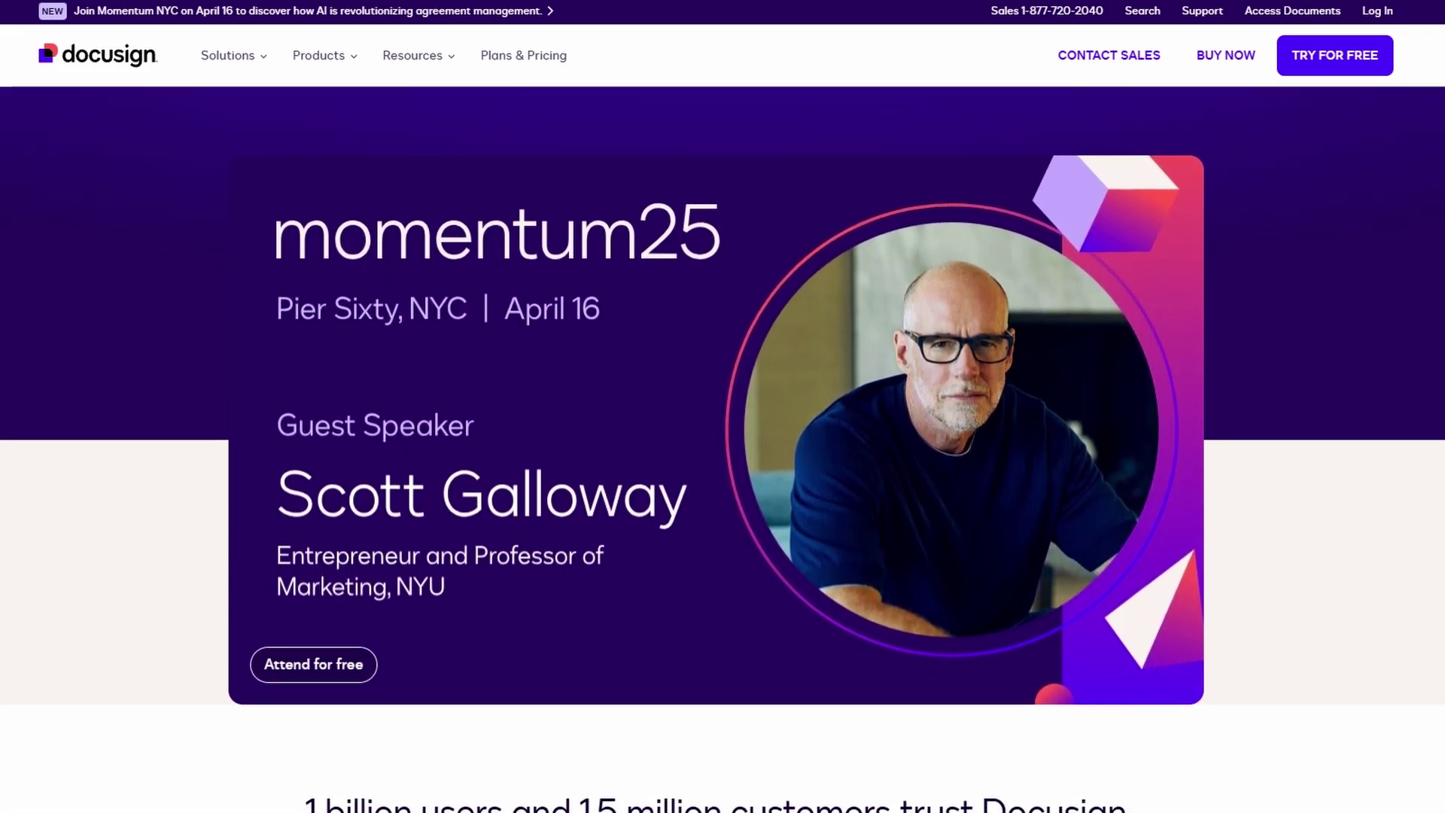
scroll(722, 451, "down", 1)
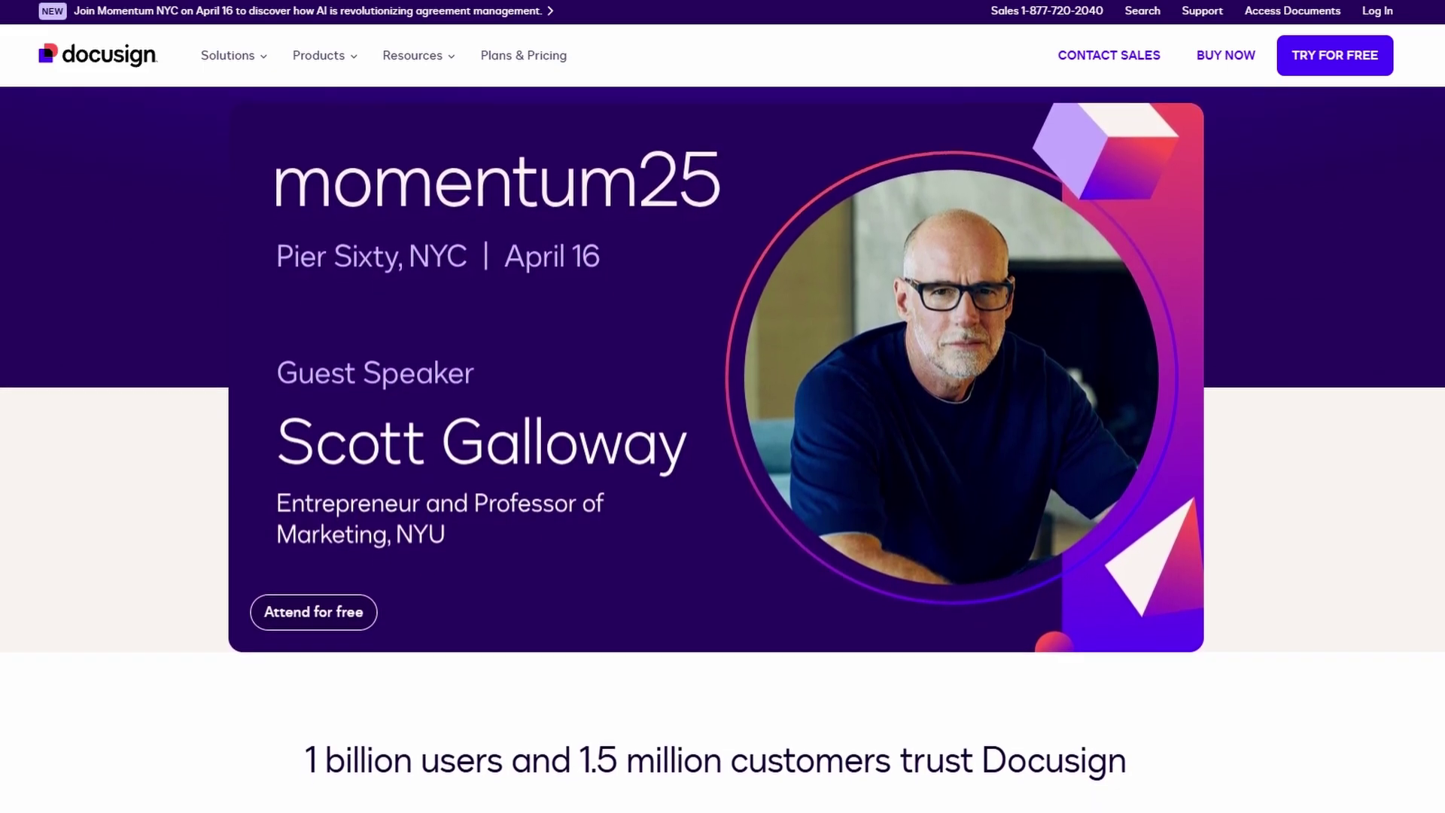
scroll(722, 452, "down", 1)
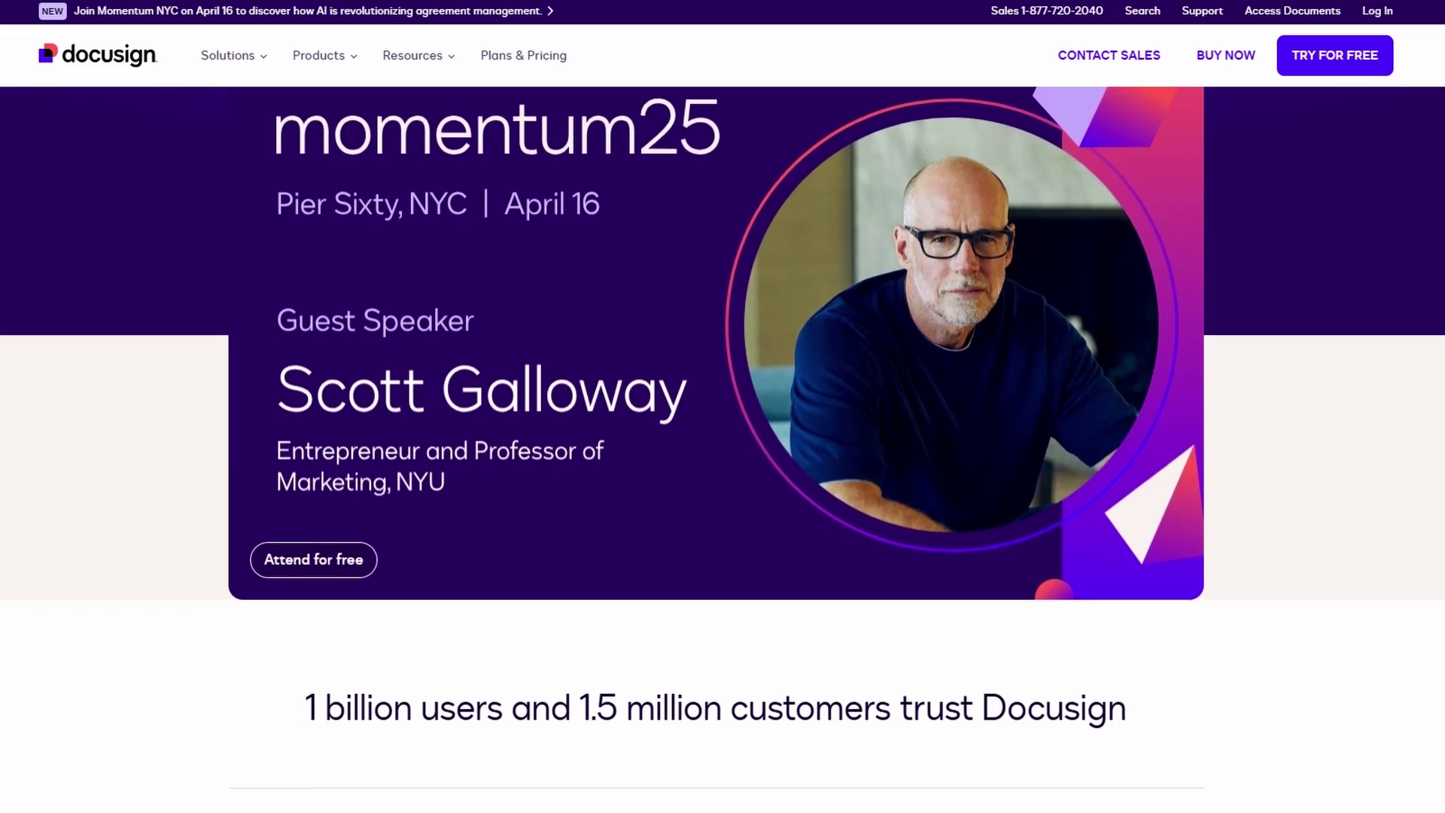
scroll(723, 452, "down", 1)
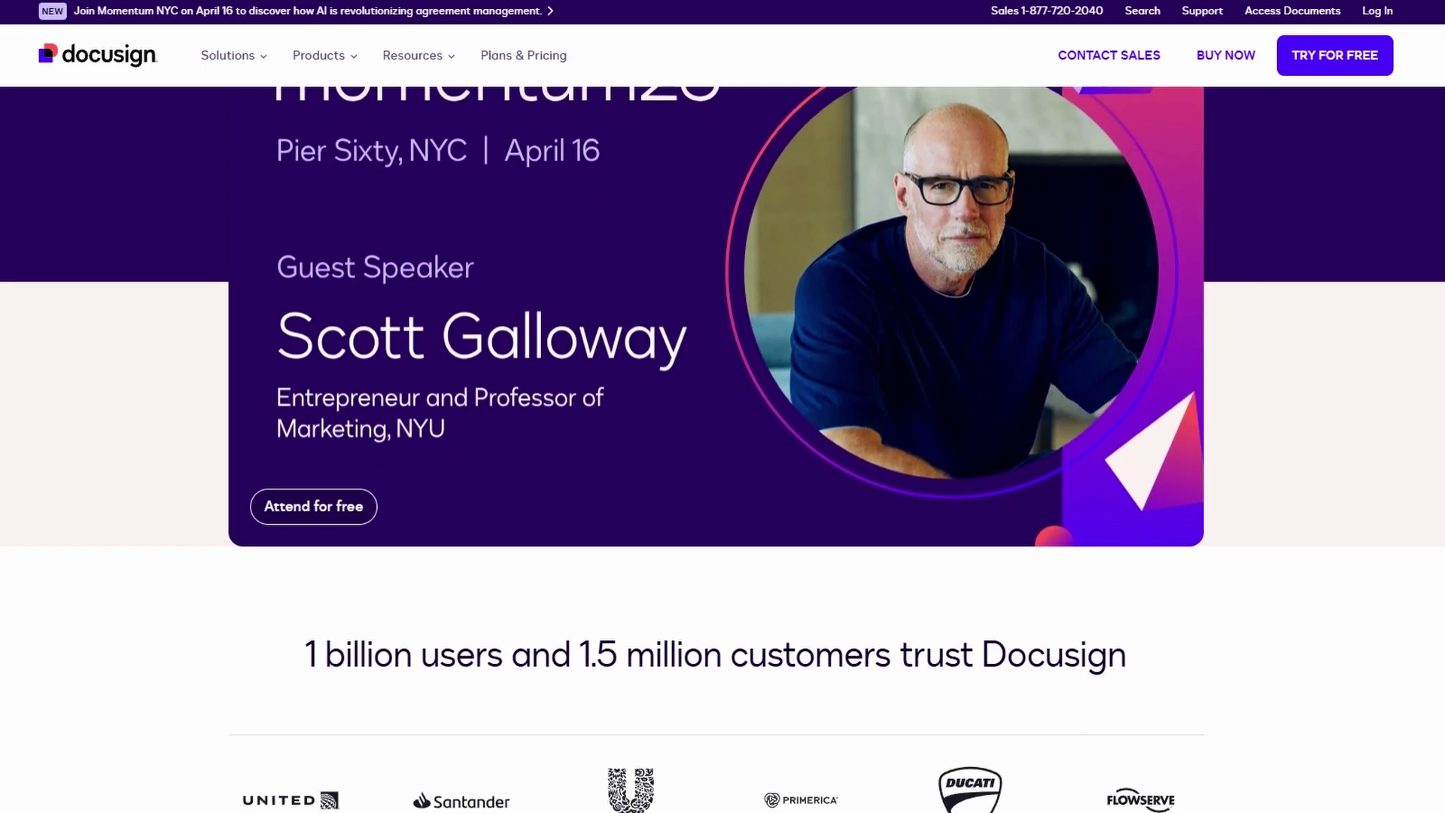
scroll(723, 451, "down", 1)
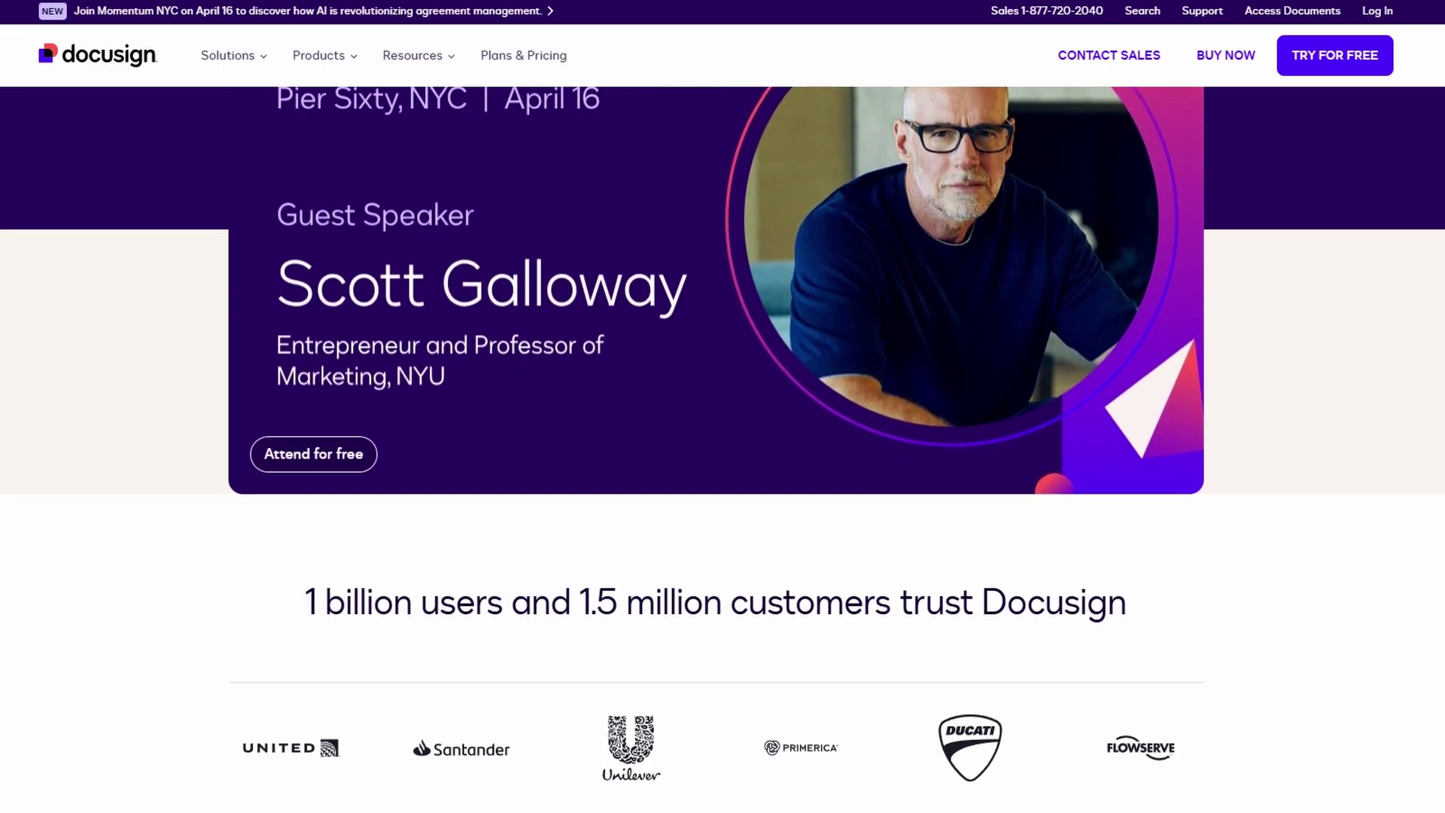
scroll(722, 452, "down", 1)
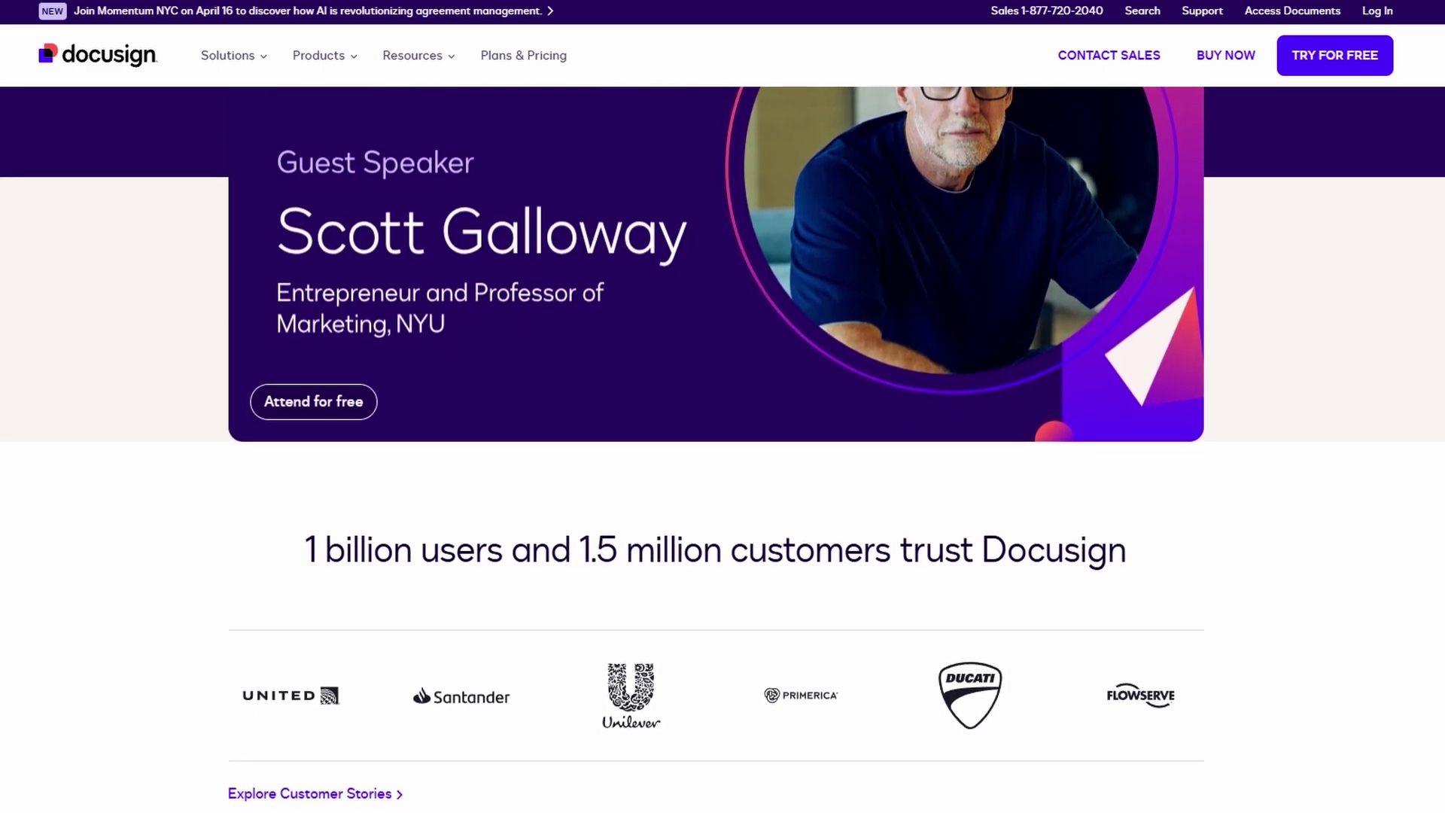
scroll(722, 451, "down", 1)
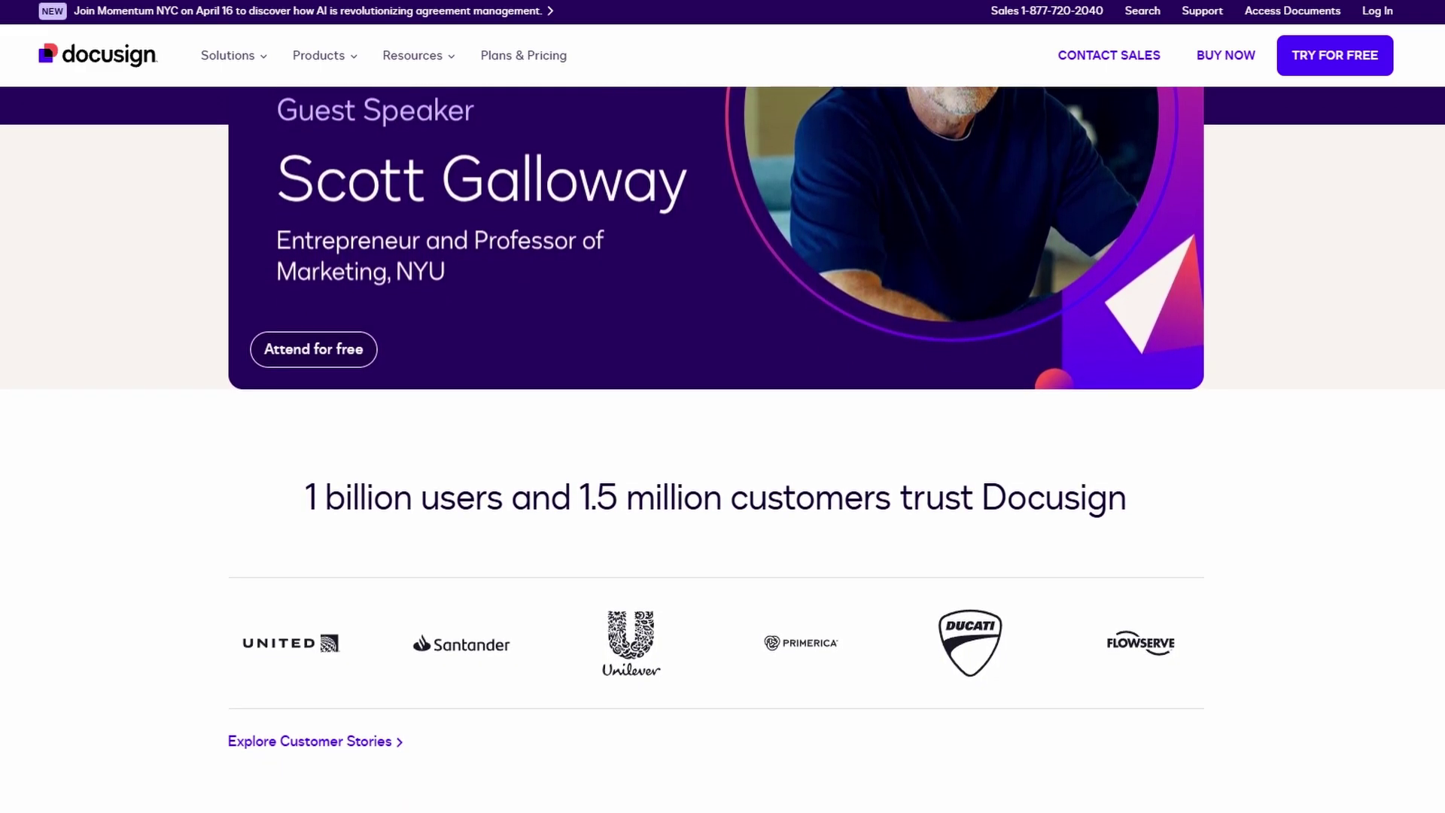
scroll(723, 451, "down", 1)
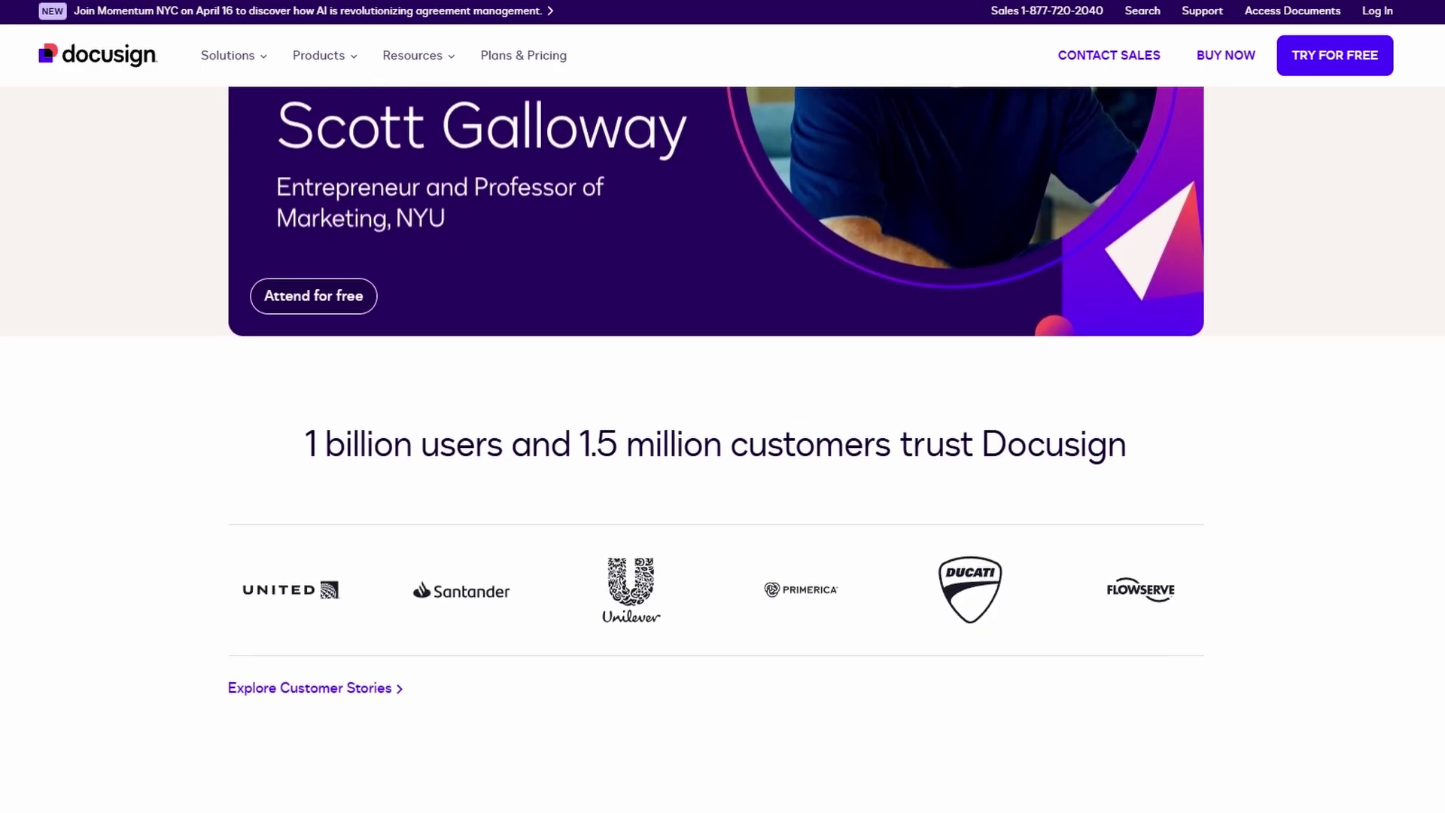
scroll(722, 452, "down", 1)
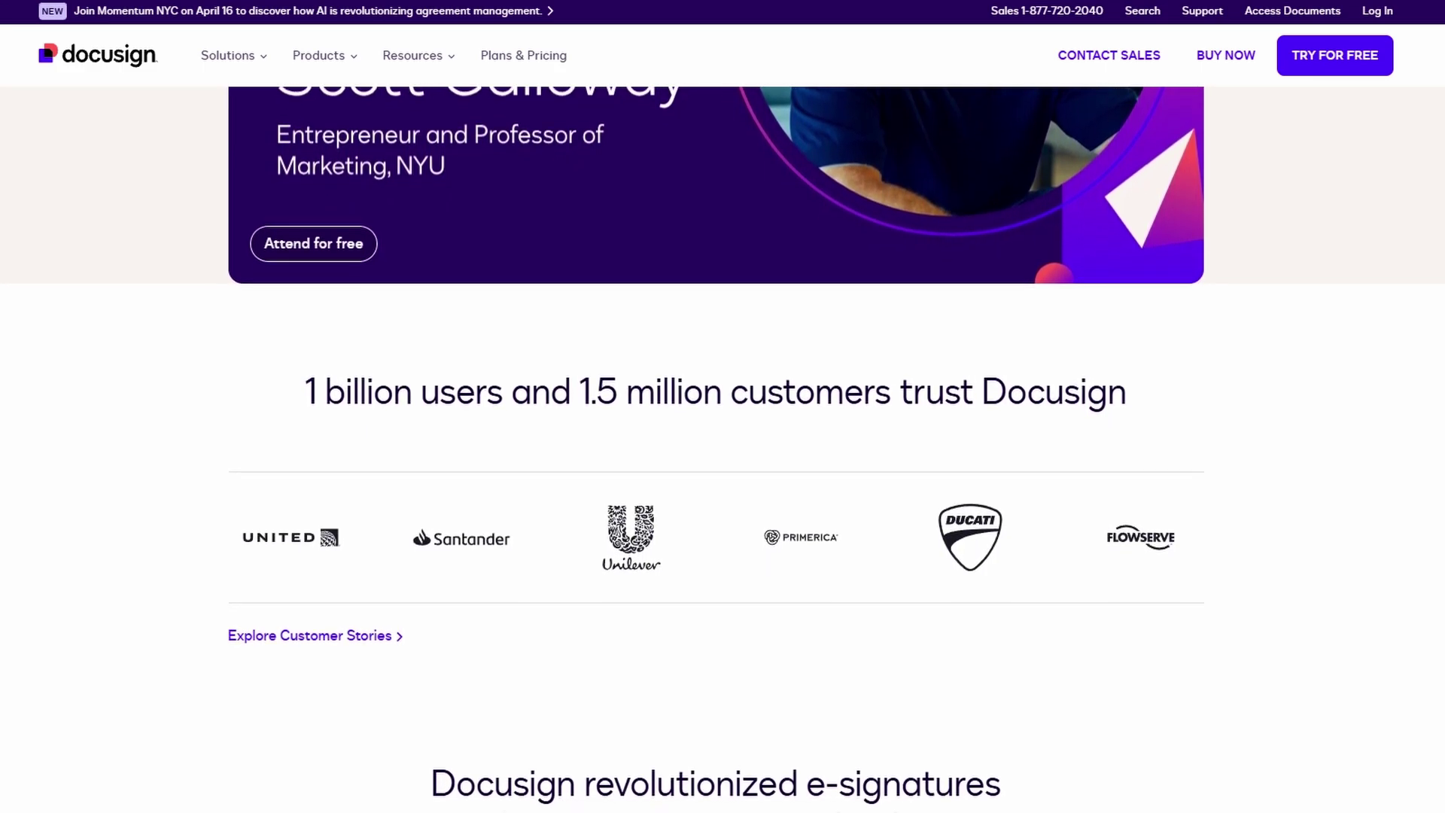
scroll(722, 451, "down", 1)
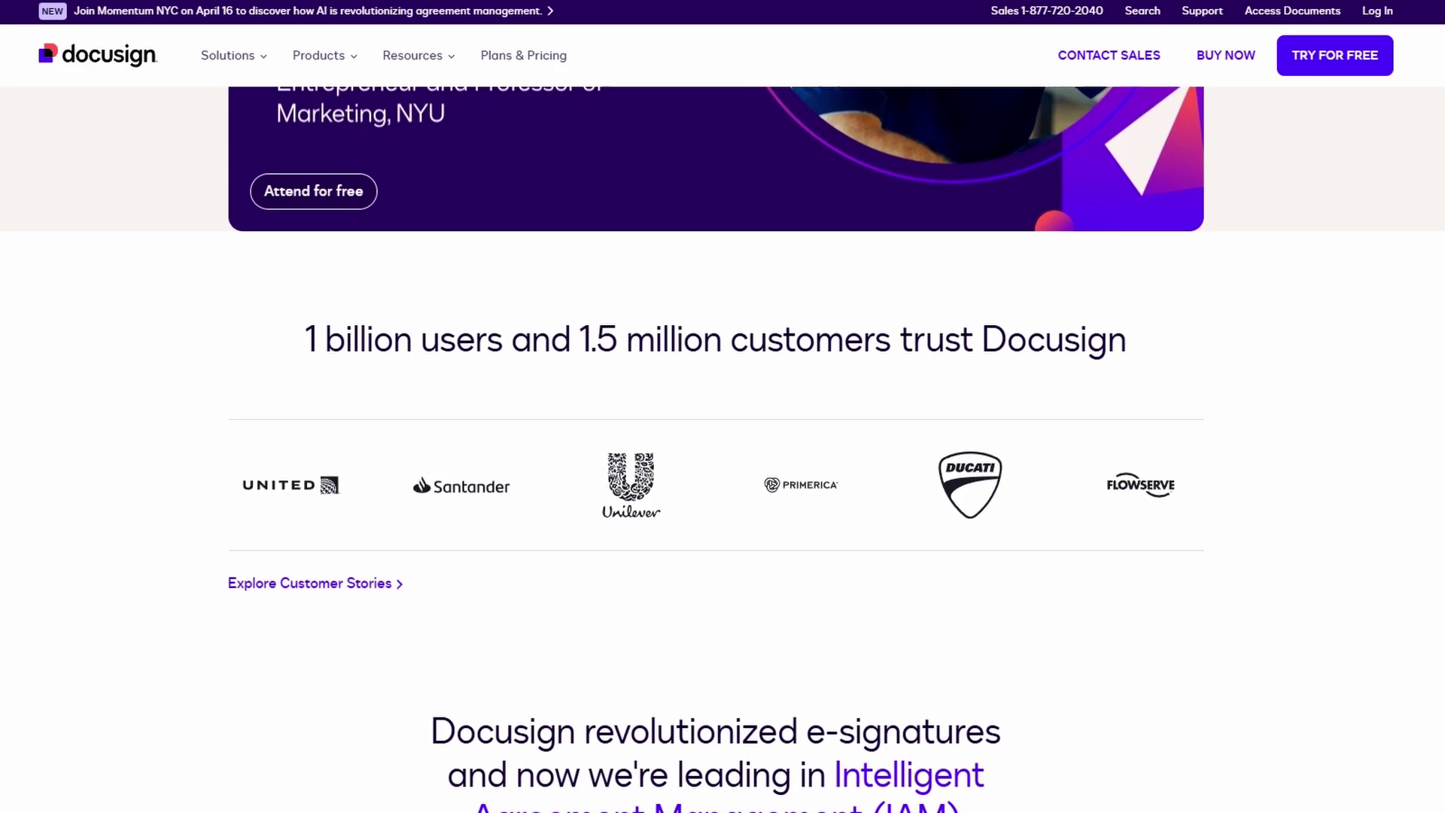
scroll(722, 451, "down", 1)
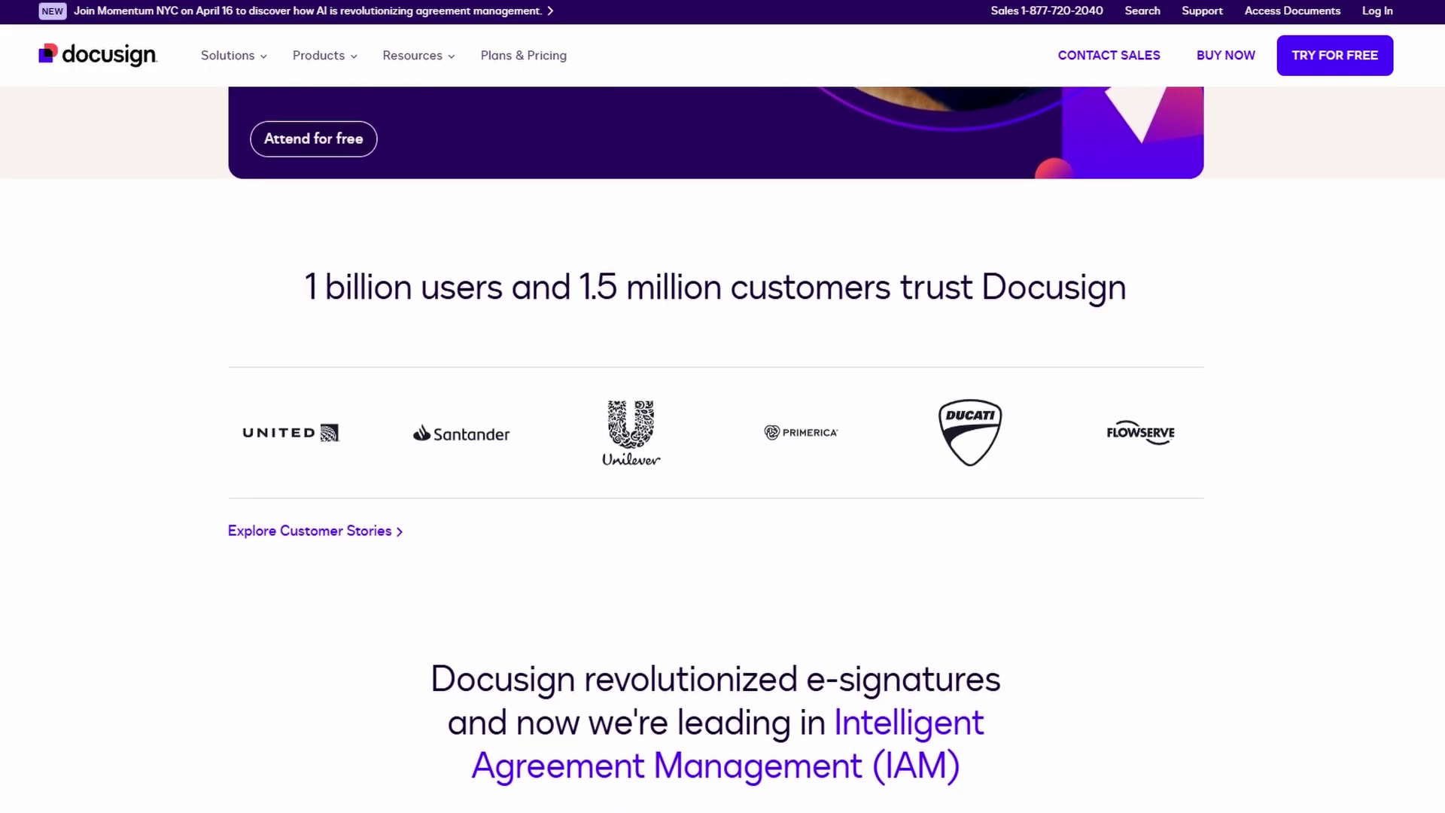
scroll(723, 452, "down", 1)
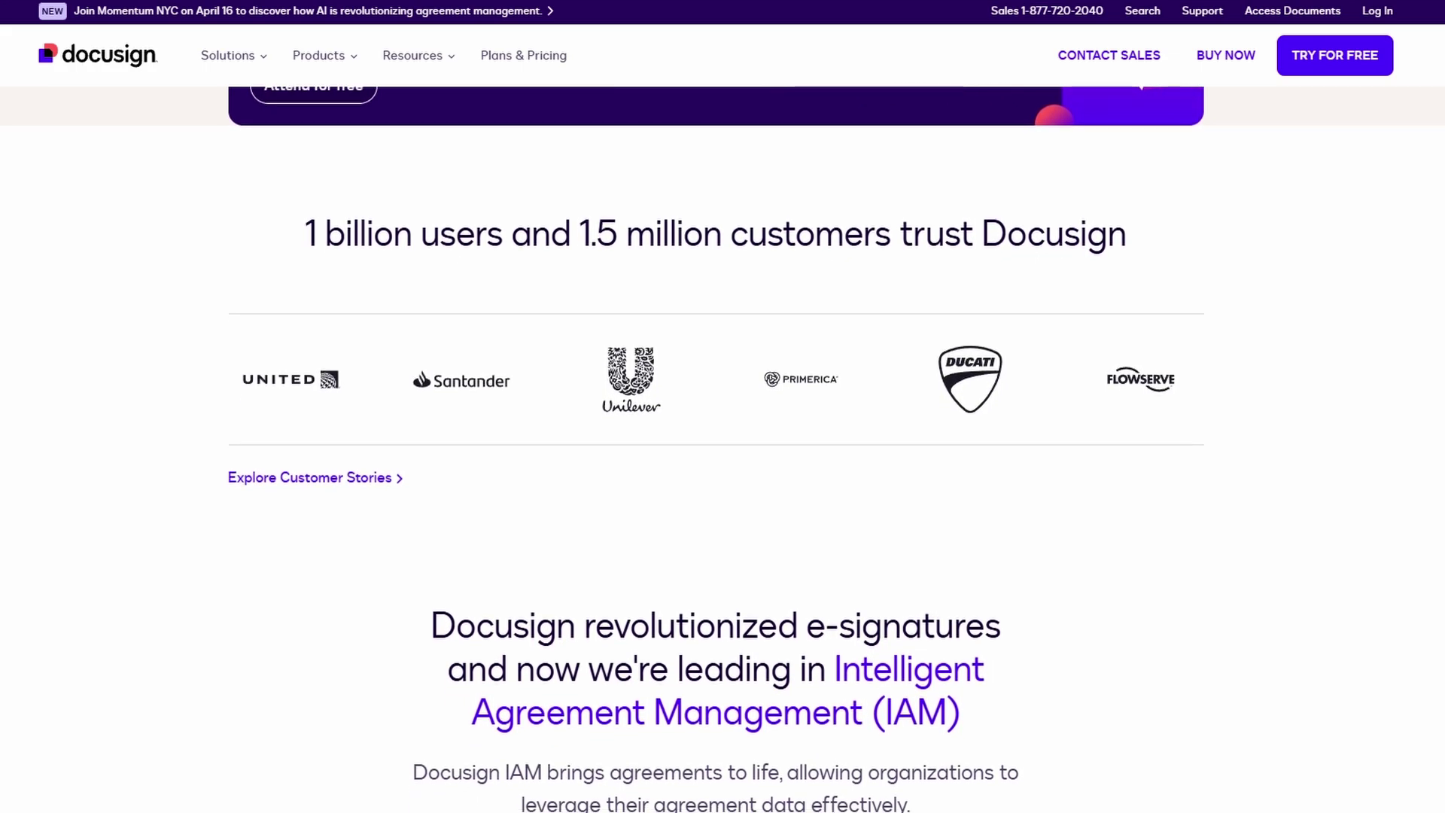
scroll(723, 452, "down", 1)
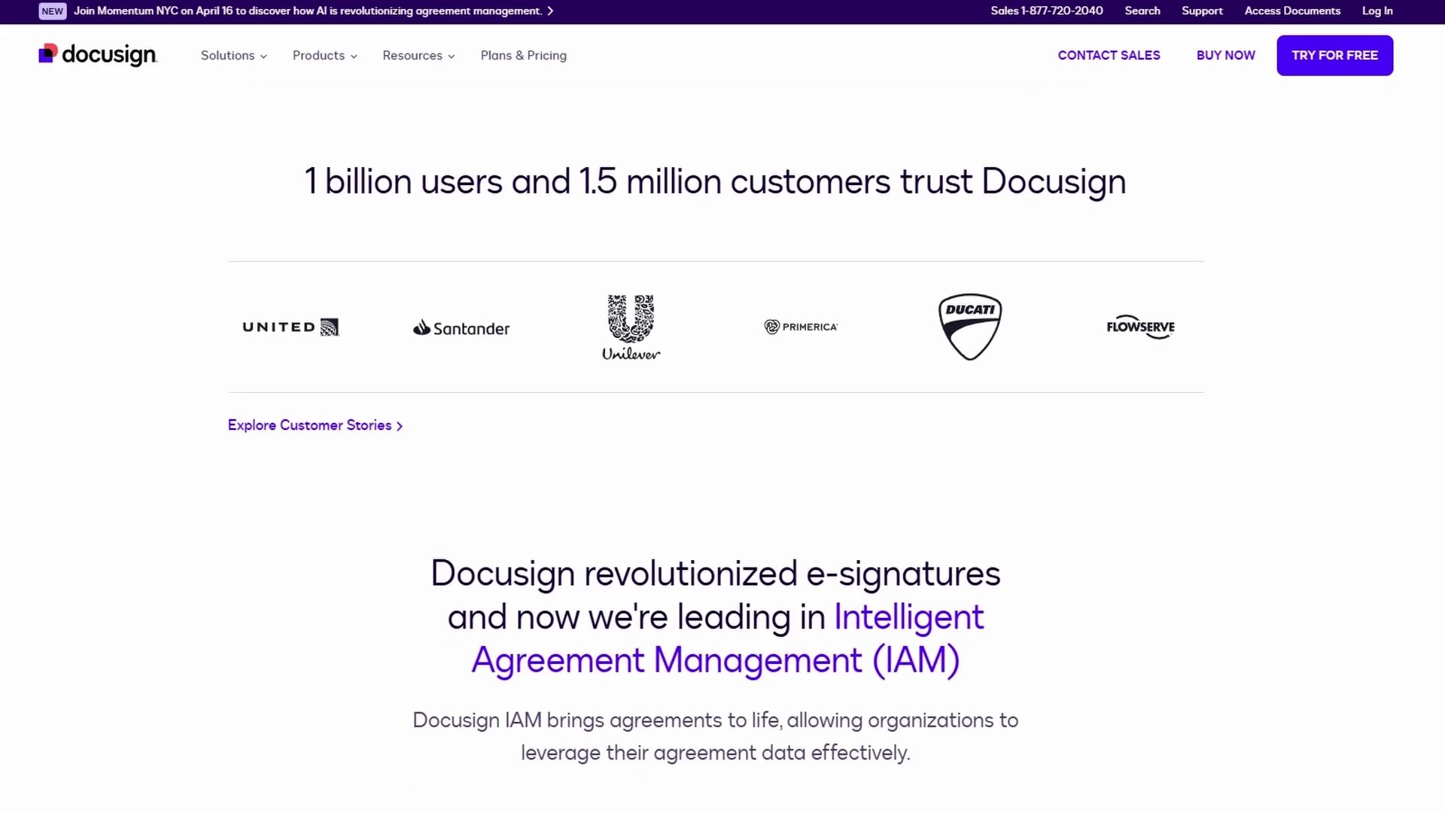
scroll(723, 451, "down", 1)
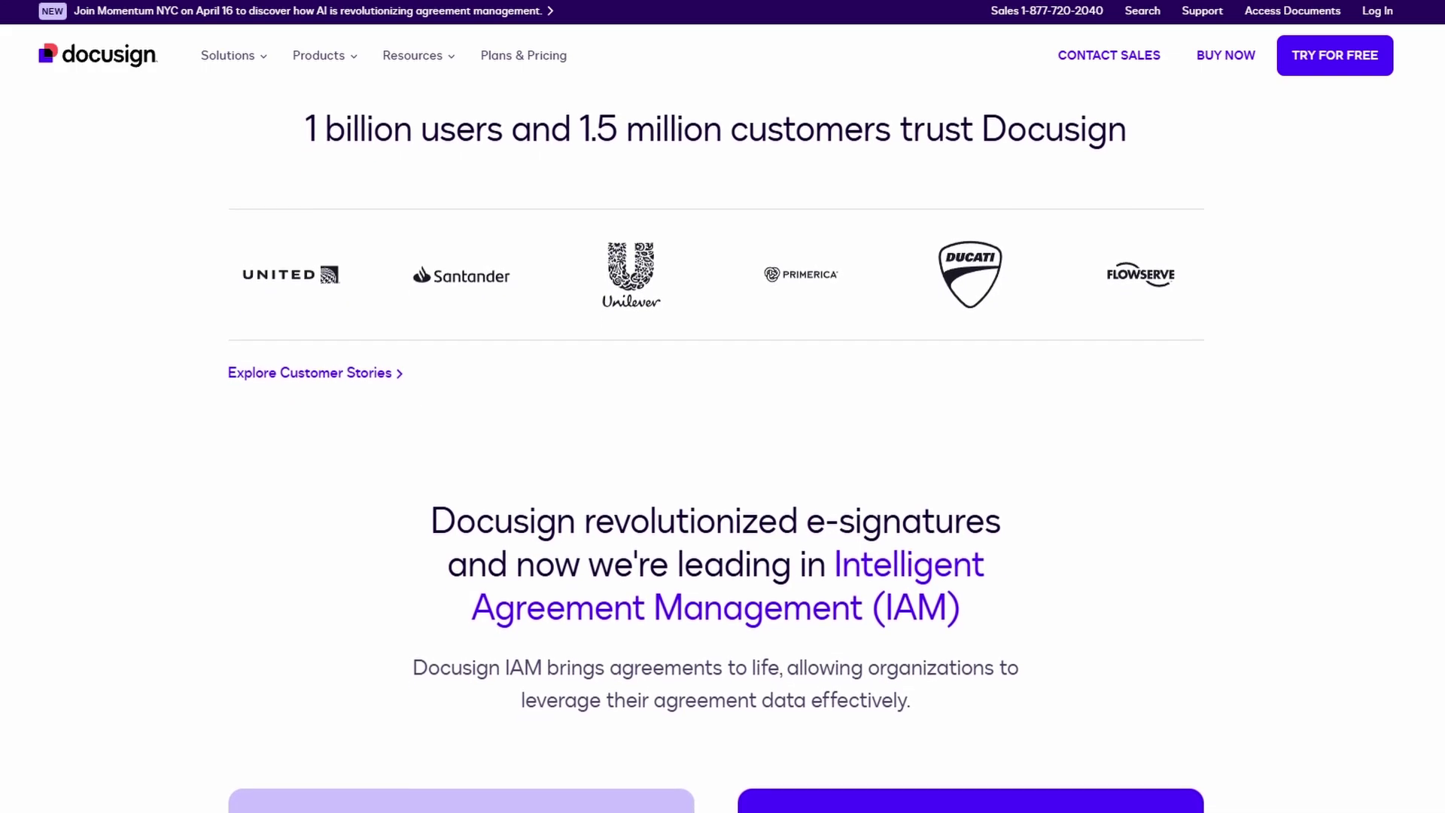
scroll(723, 451, "down", 1)
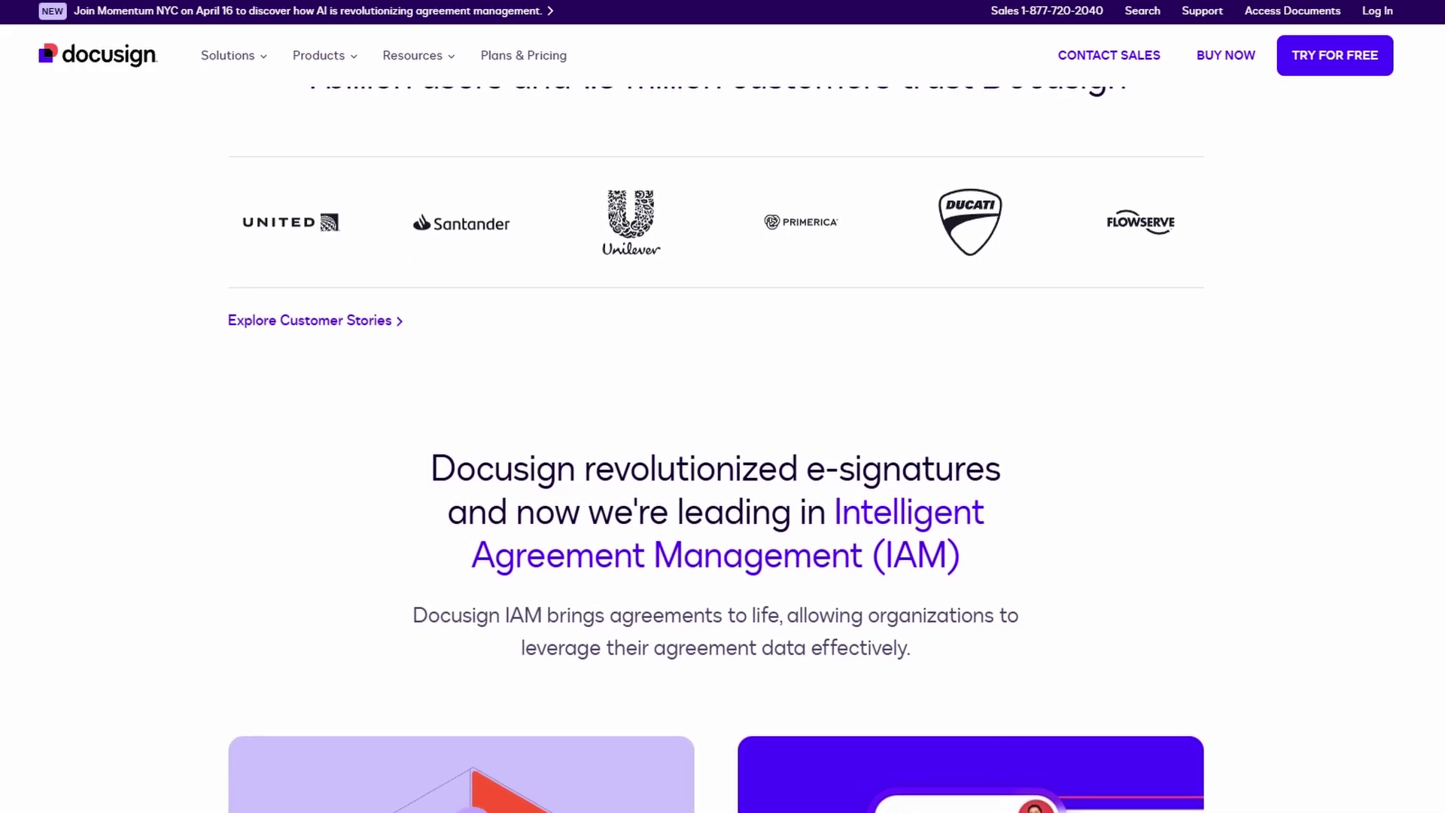
scroll(722, 451, "down", 1)
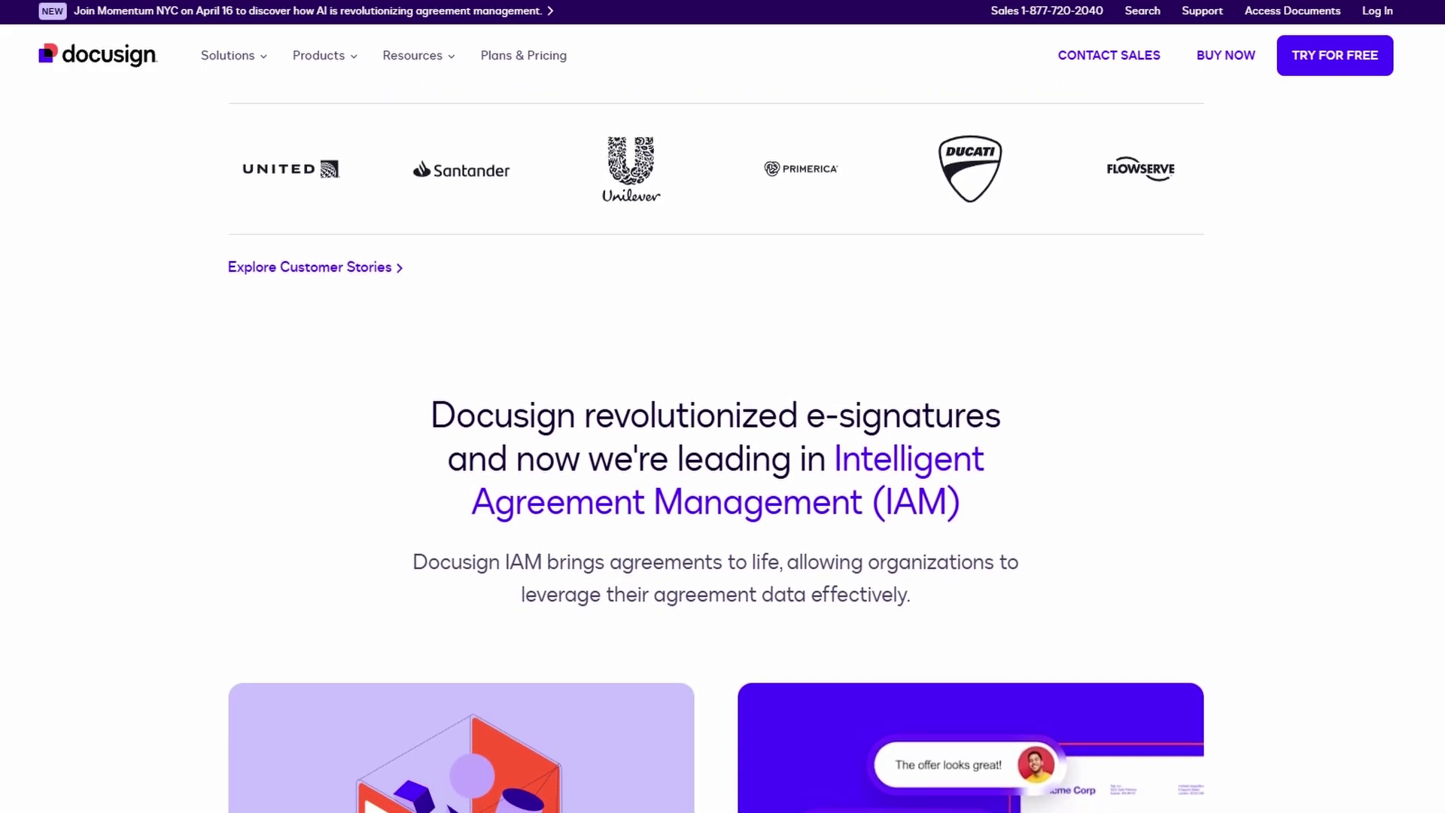
scroll(722, 452, "down", 1)
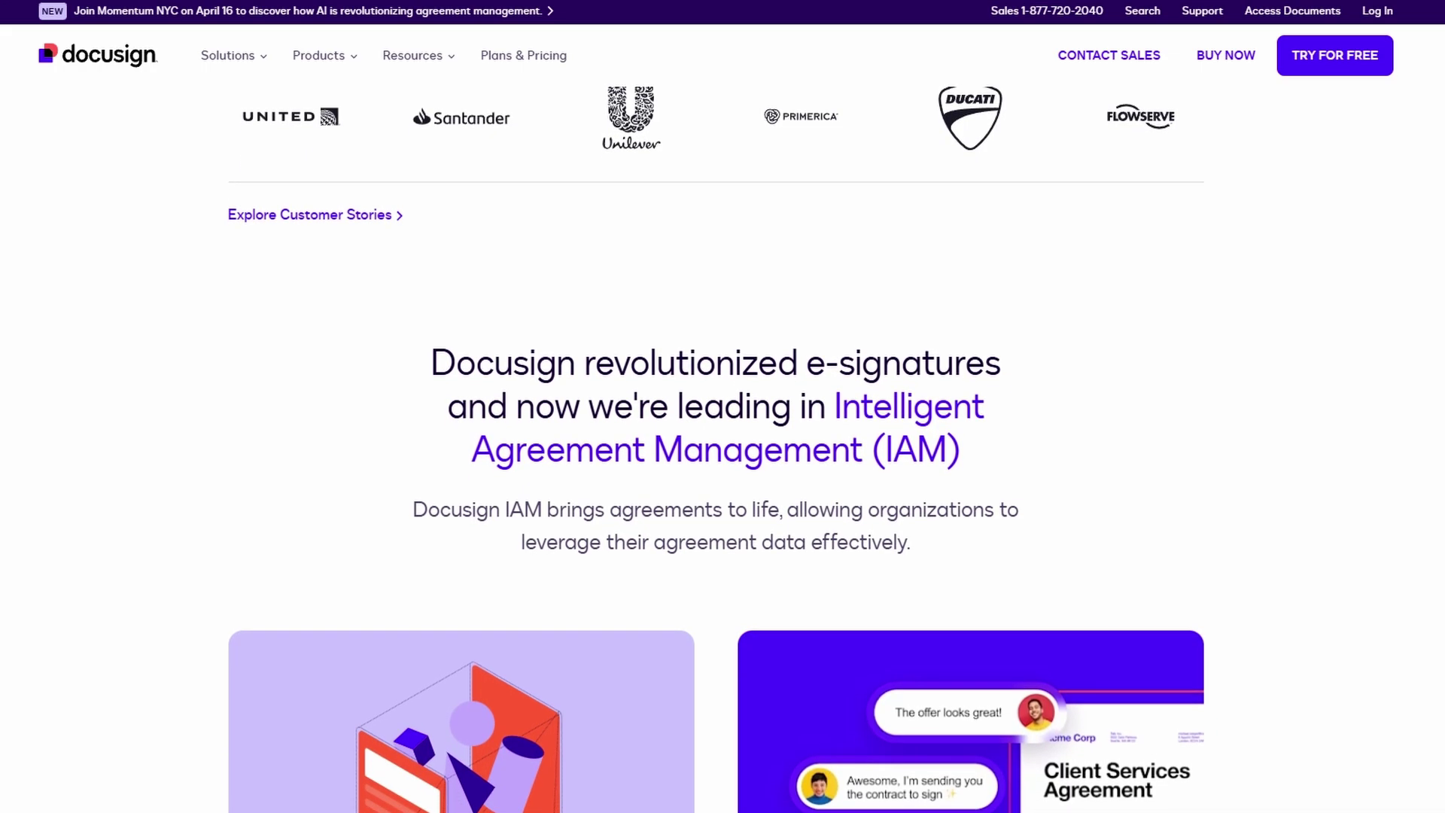
scroll(723, 451, "down", 1)
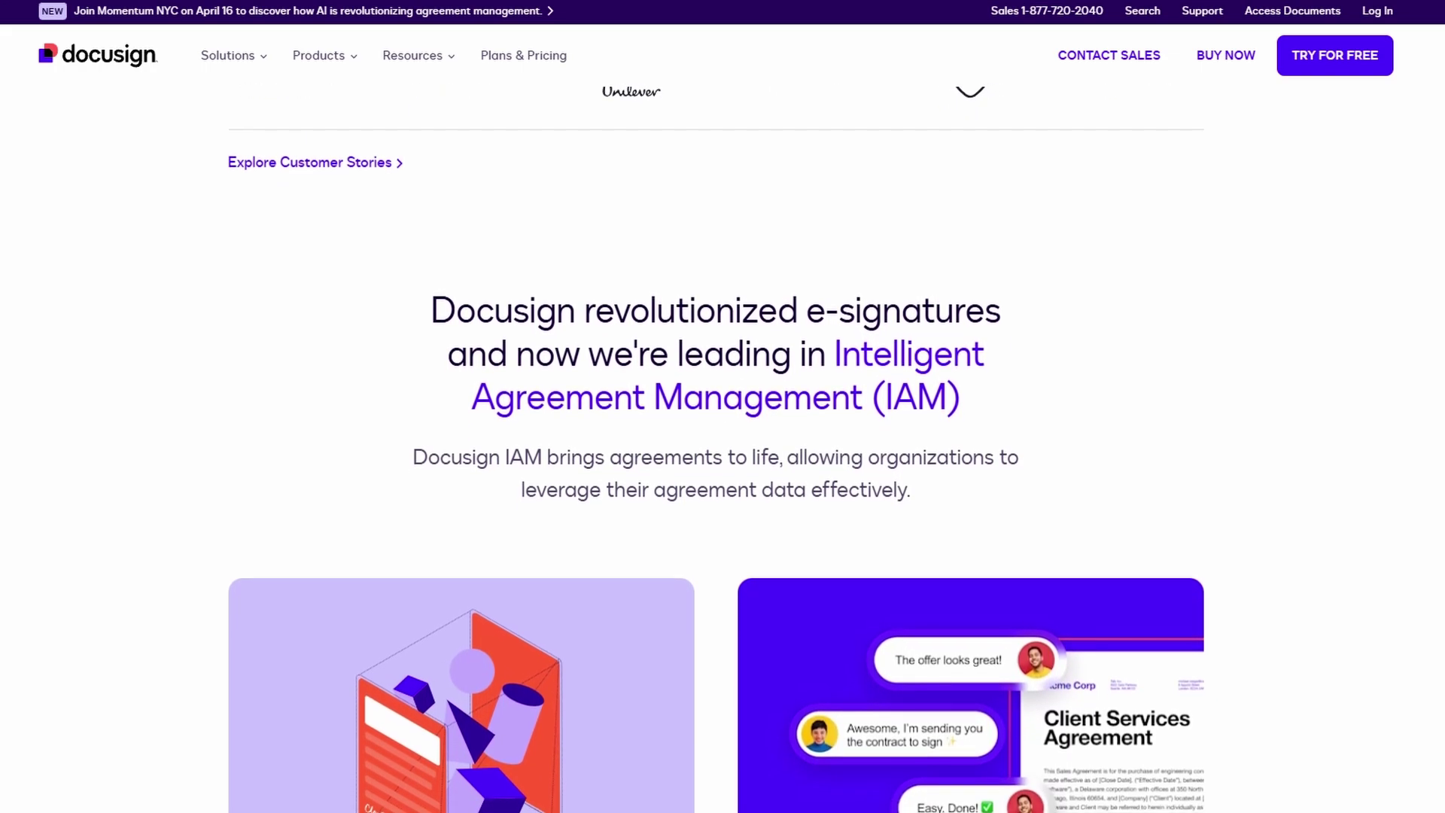
scroll(722, 451, "down", 1)
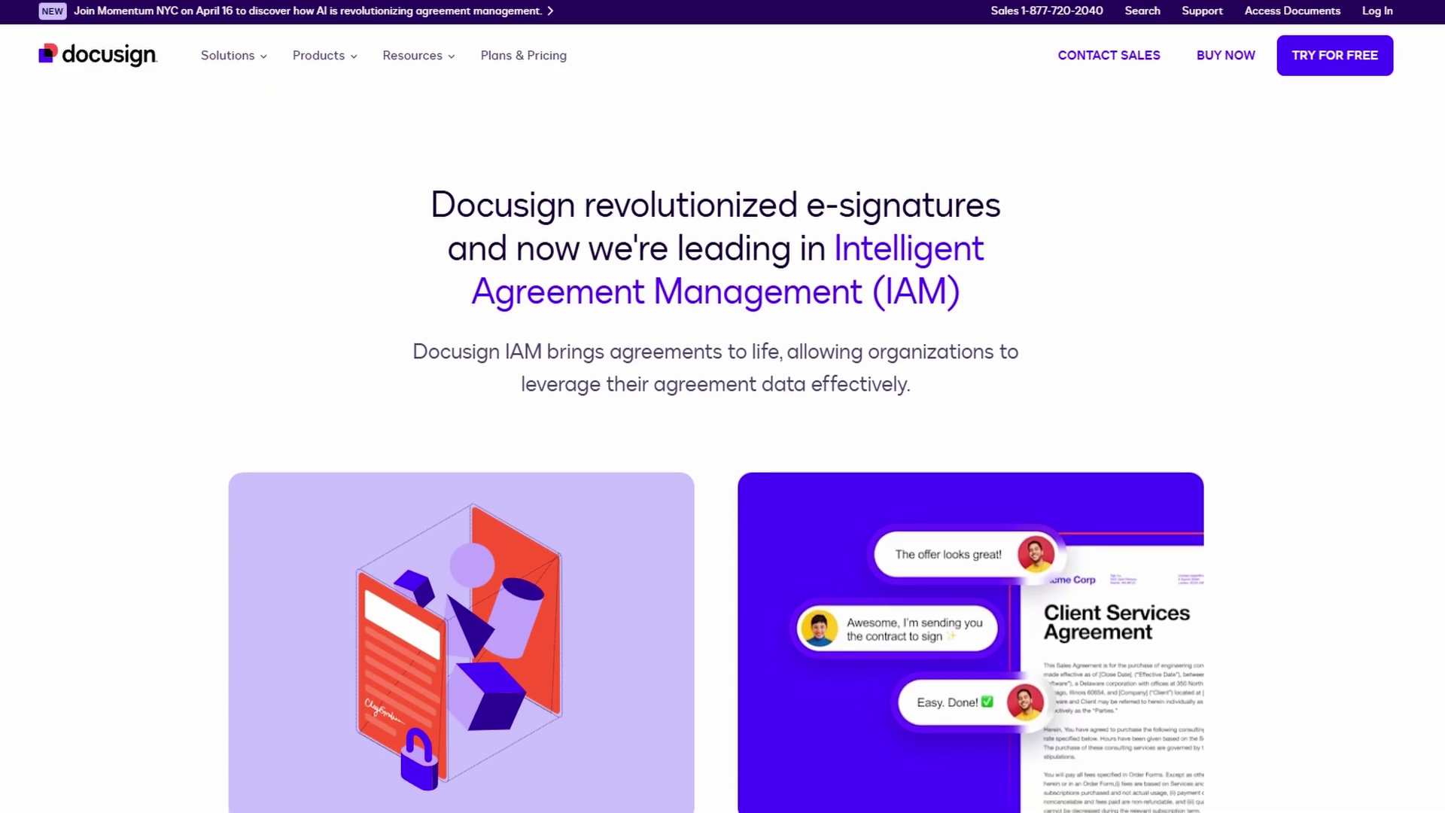
scroll(722, 452, "down", 1)
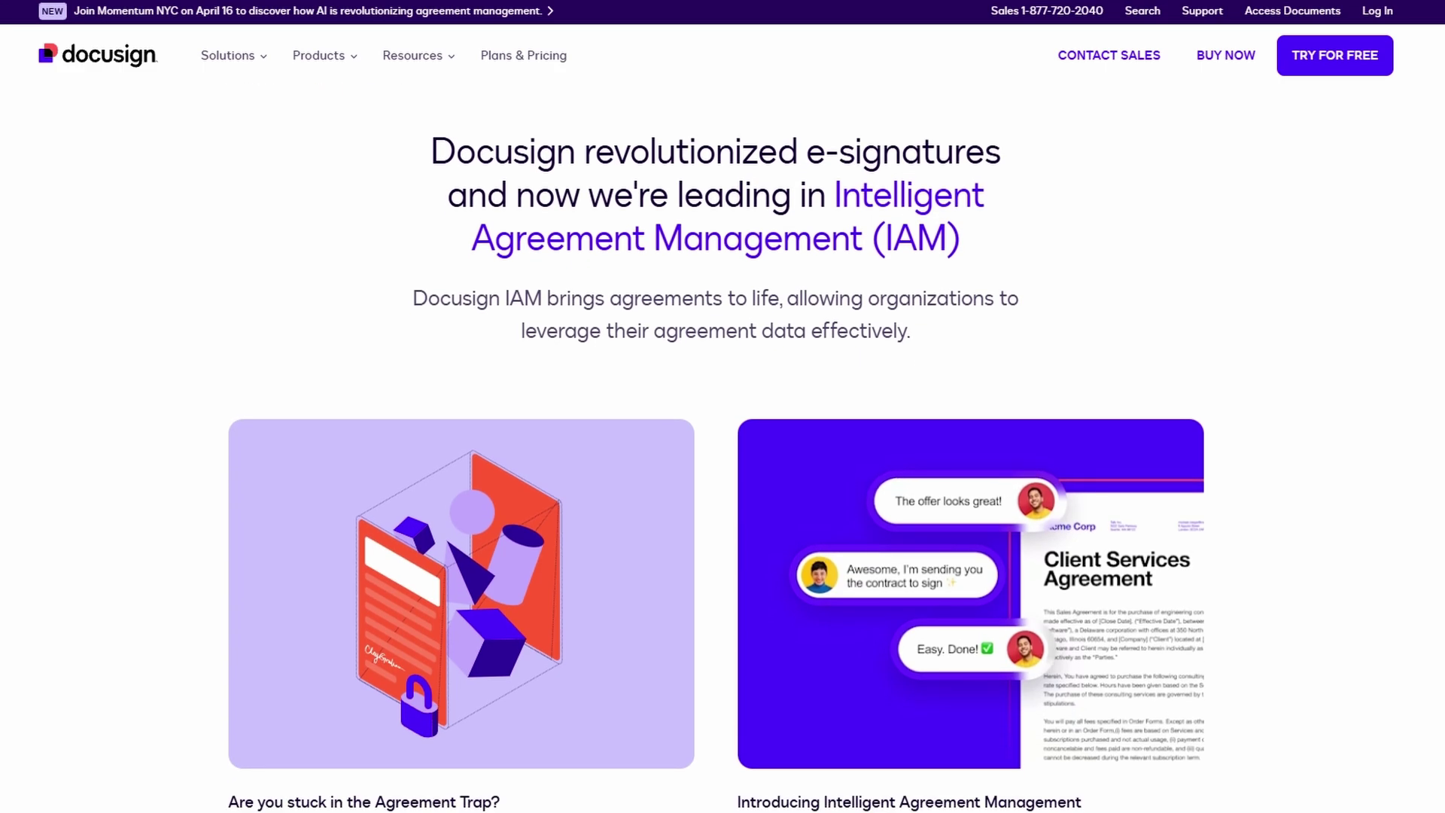
scroll(723, 452, "down", 1)
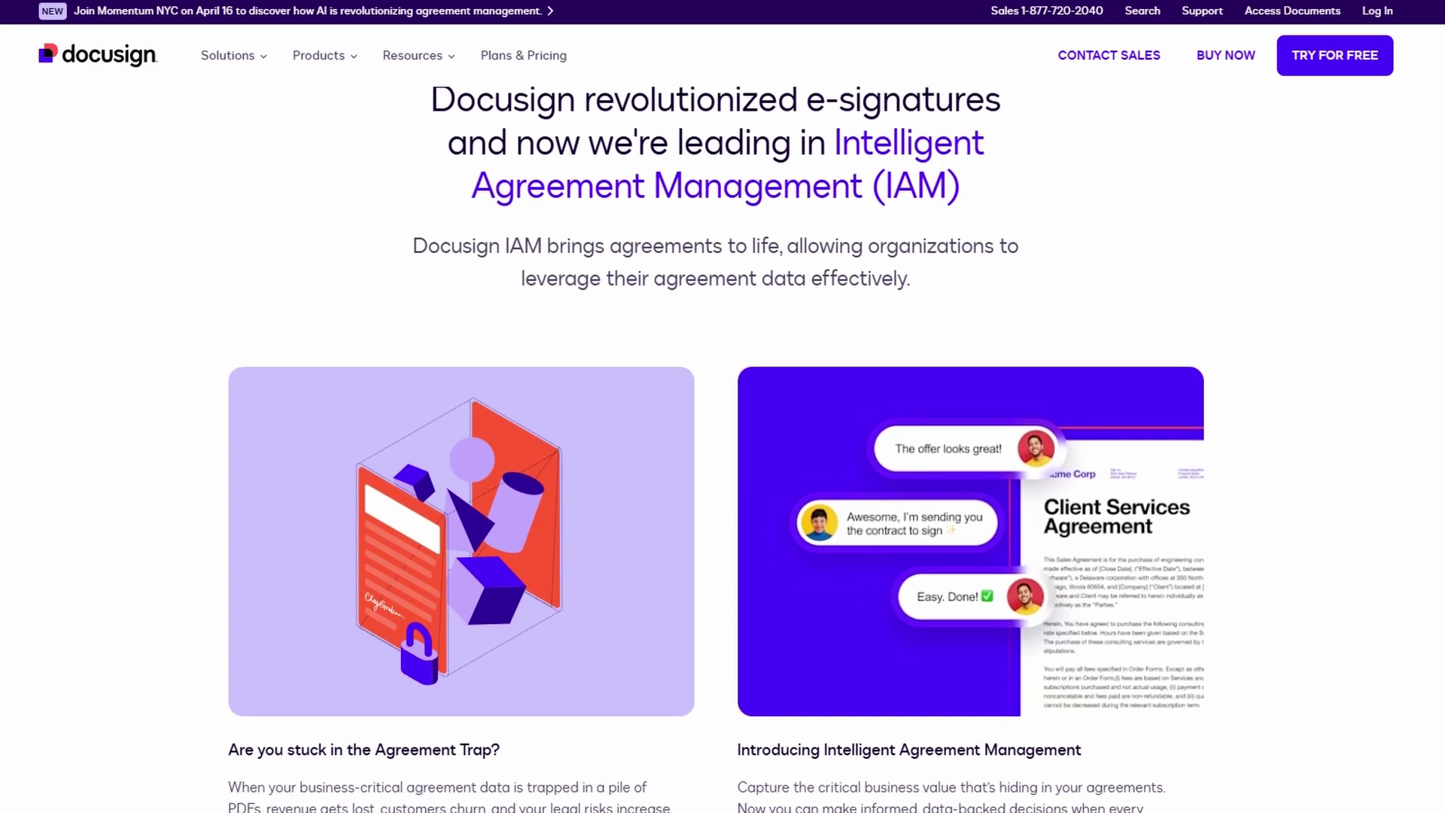
scroll(723, 451, "down", 1)
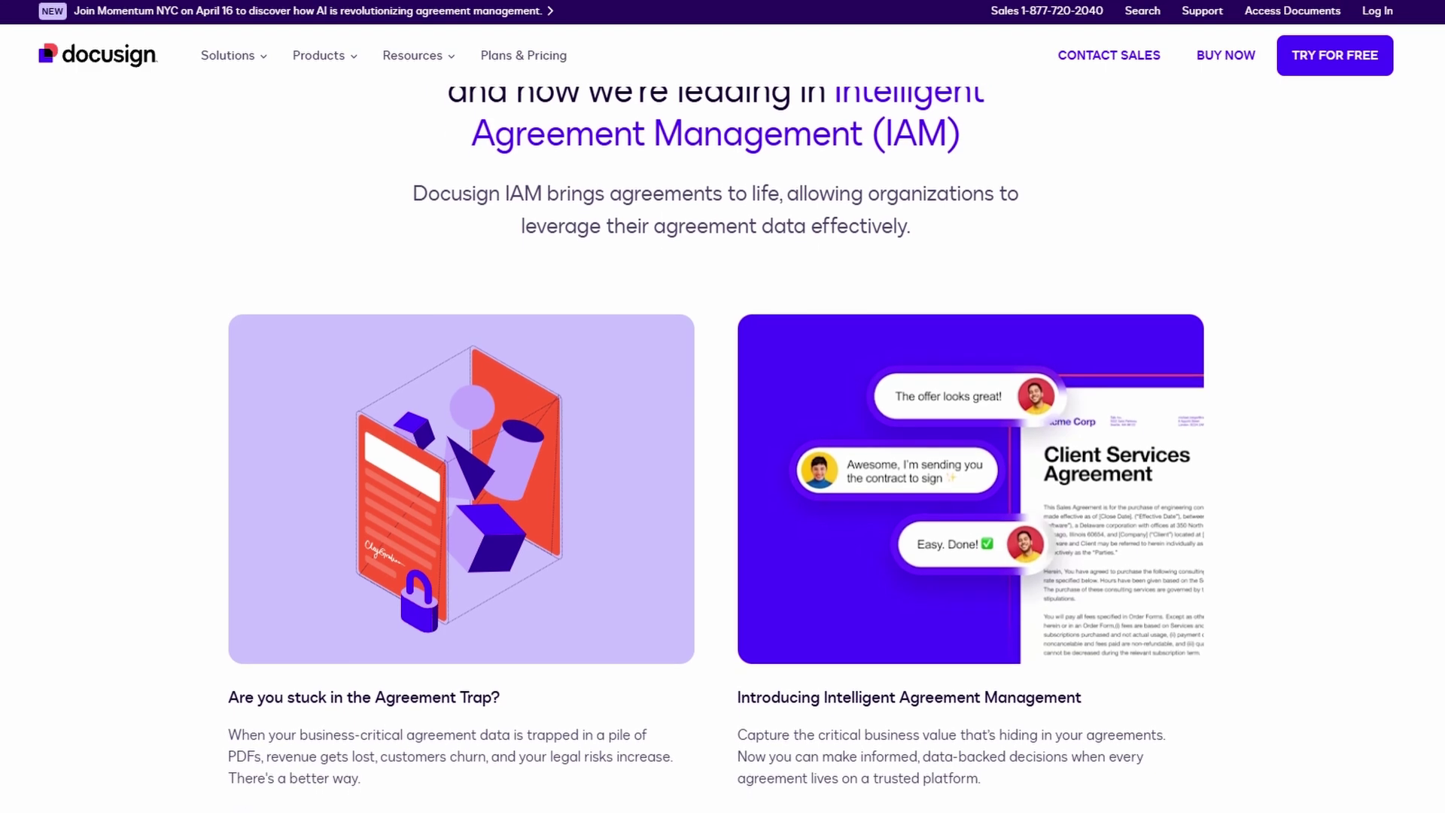
scroll(722, 452, "down", 1)
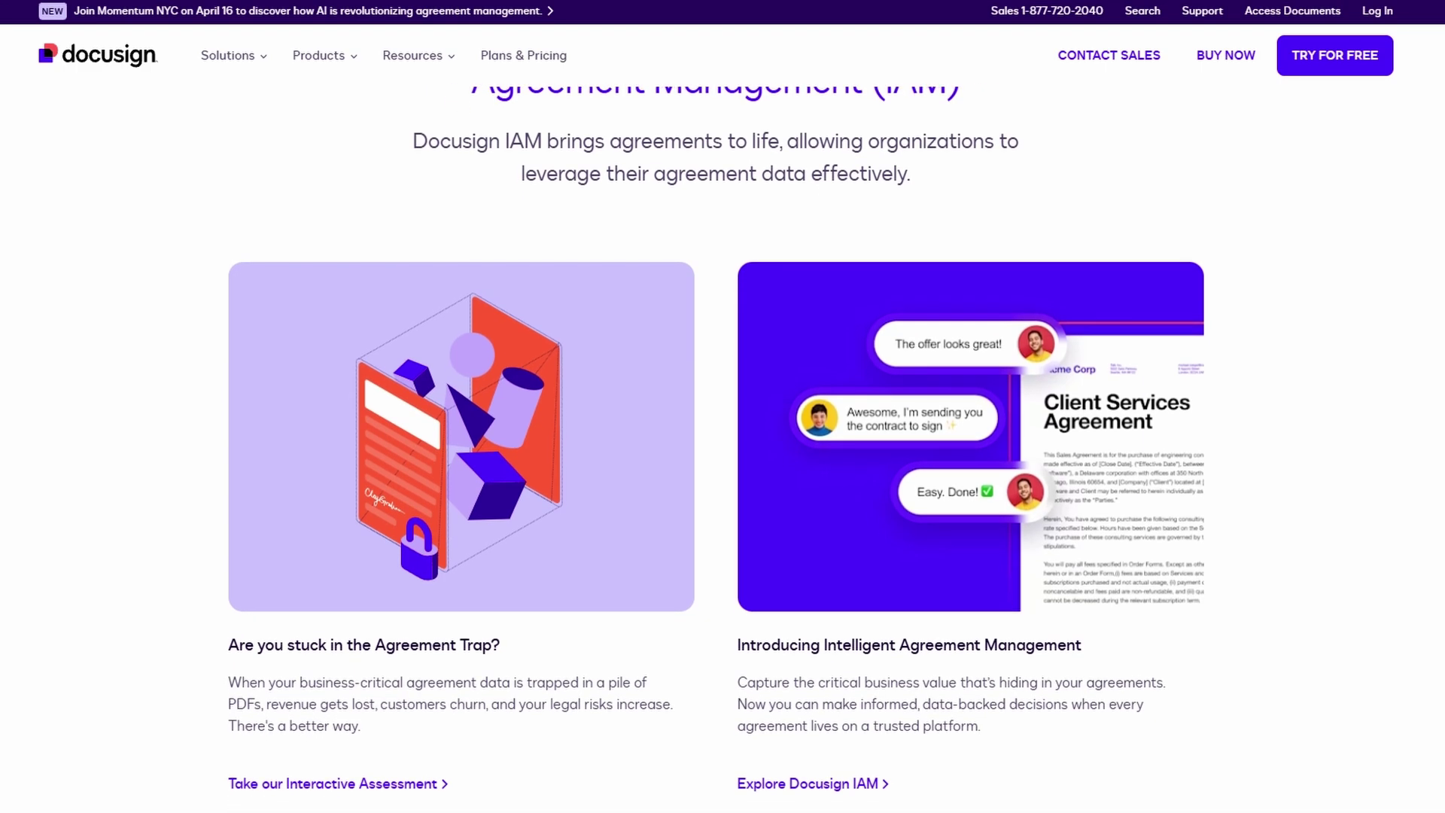
scroll(722, 451, "down", 1)
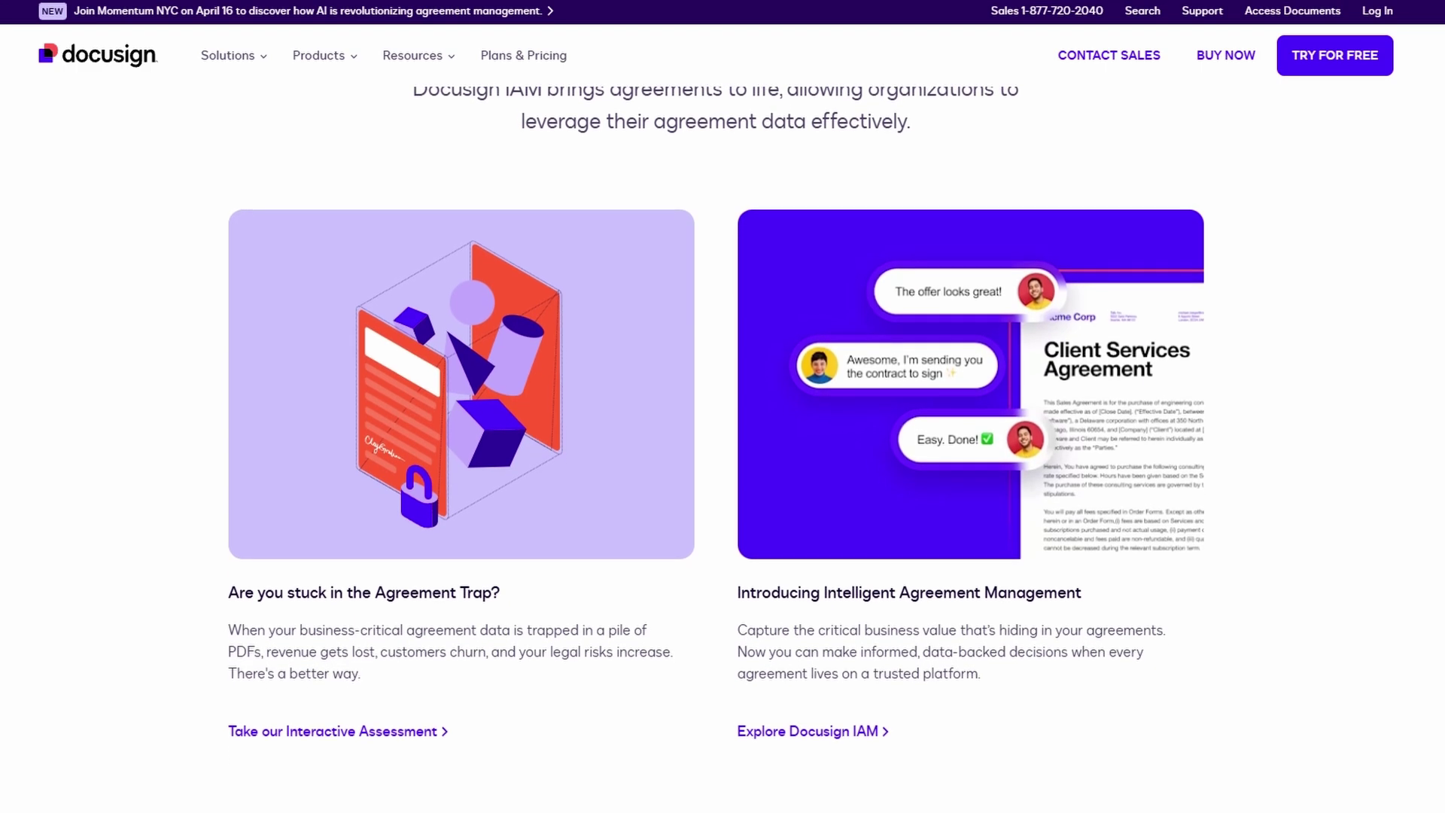
scroll(722, 451, "down", 1)
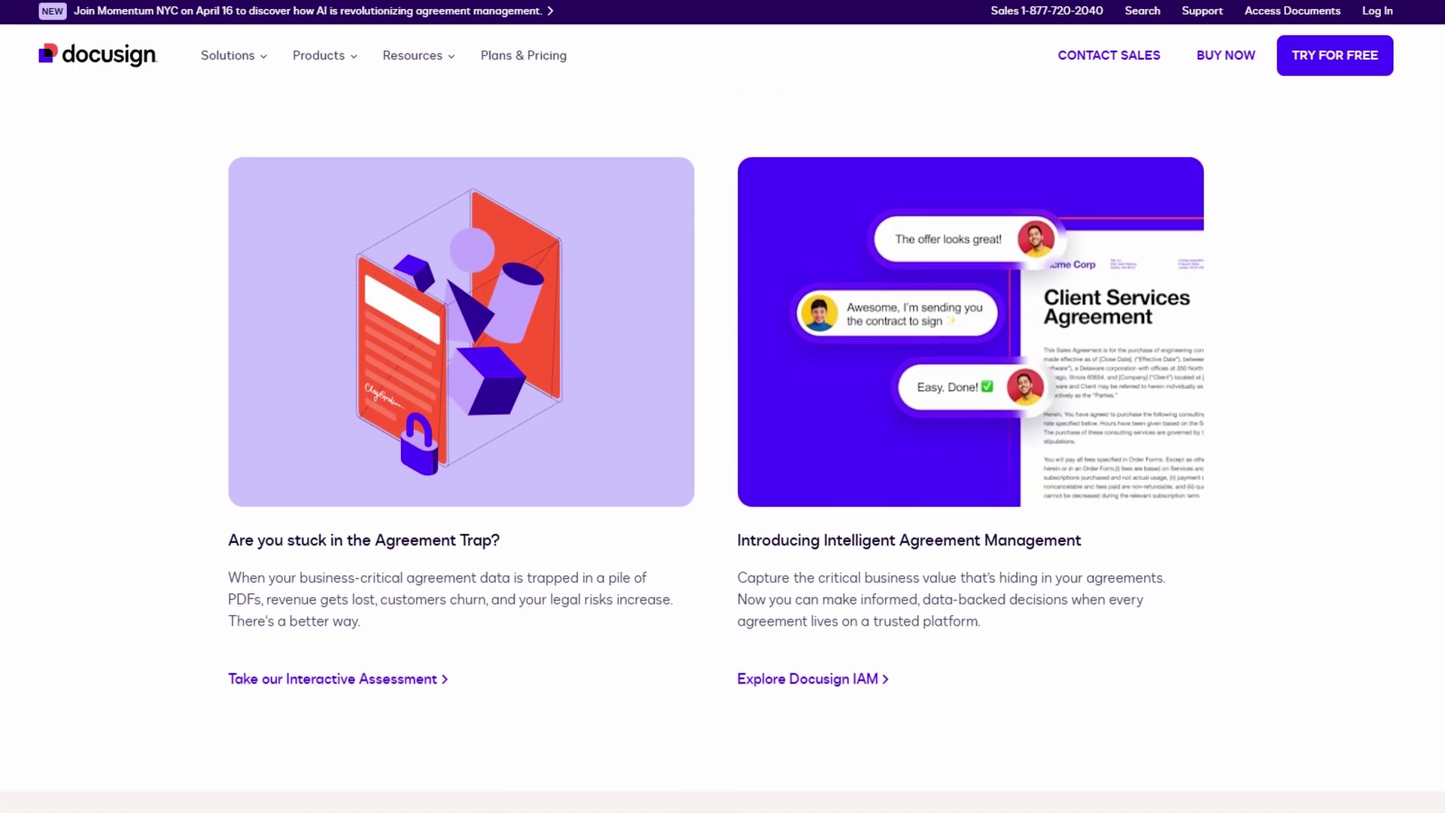
scroll(722, 452, "down", 1)
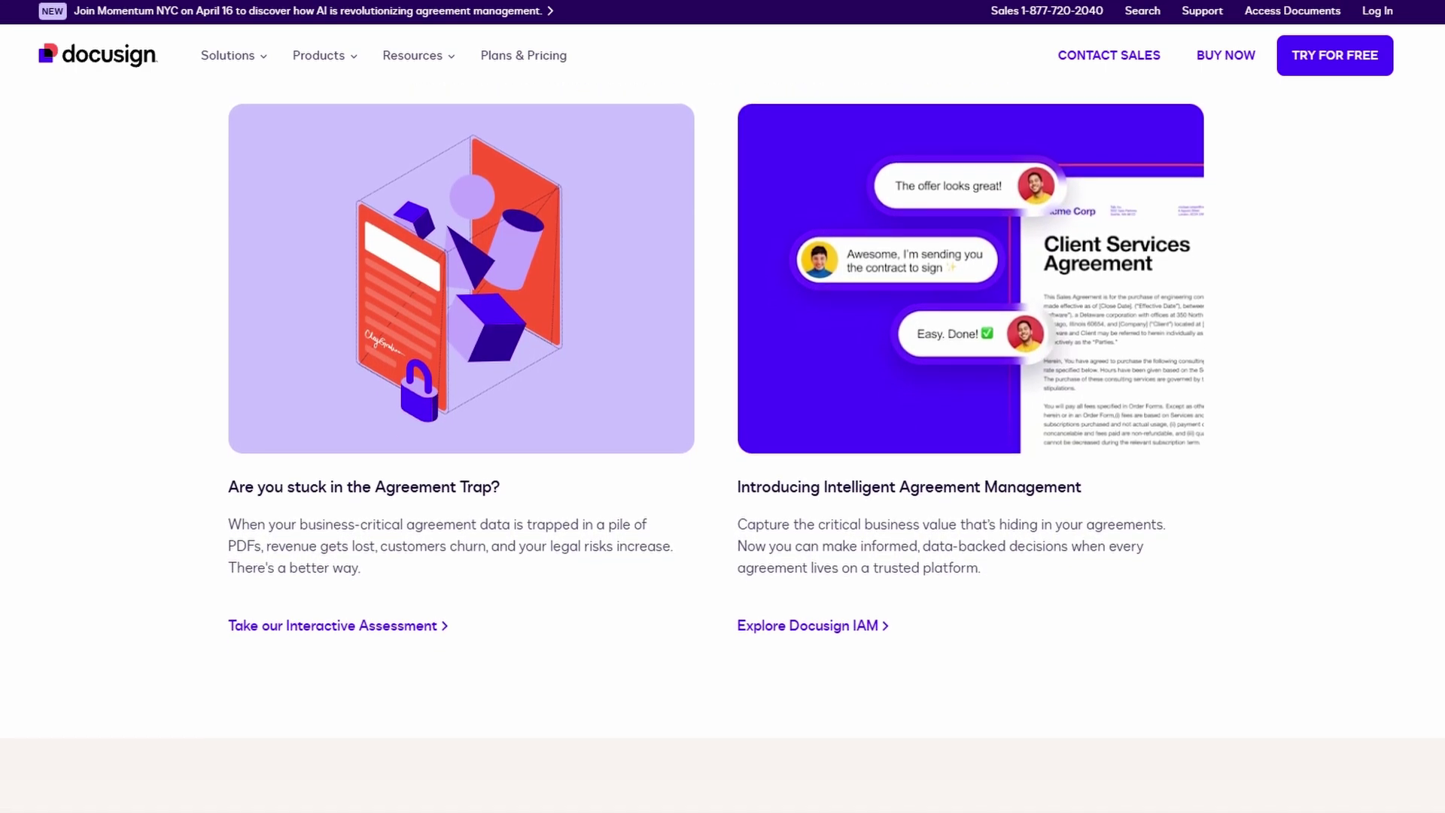
scroll(723, 451, "down", 1)
scroll(722, 452, "down", 1)
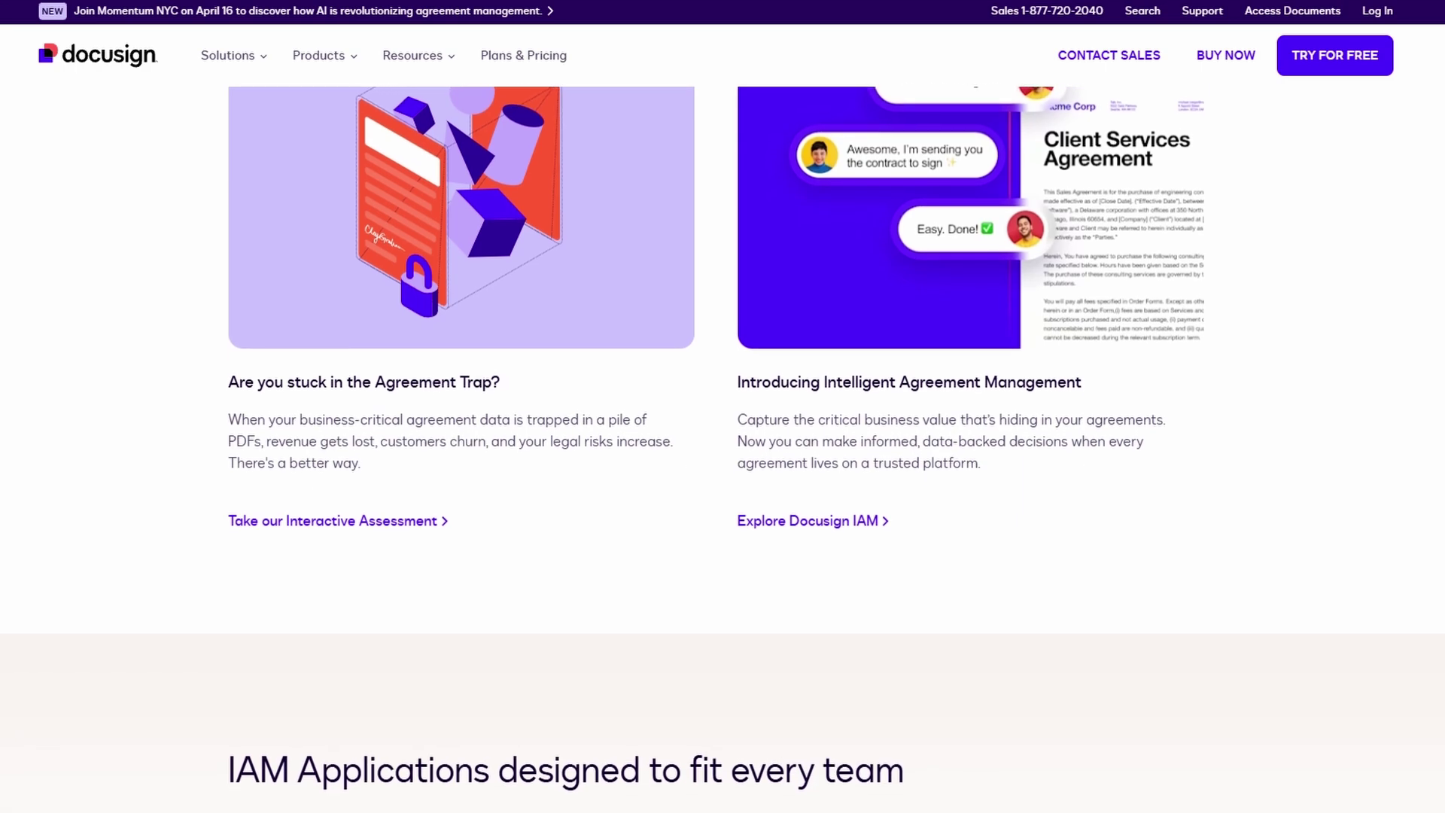
scroll(722, 452, "down", 1)
scroll(723, 452, "up", 15)
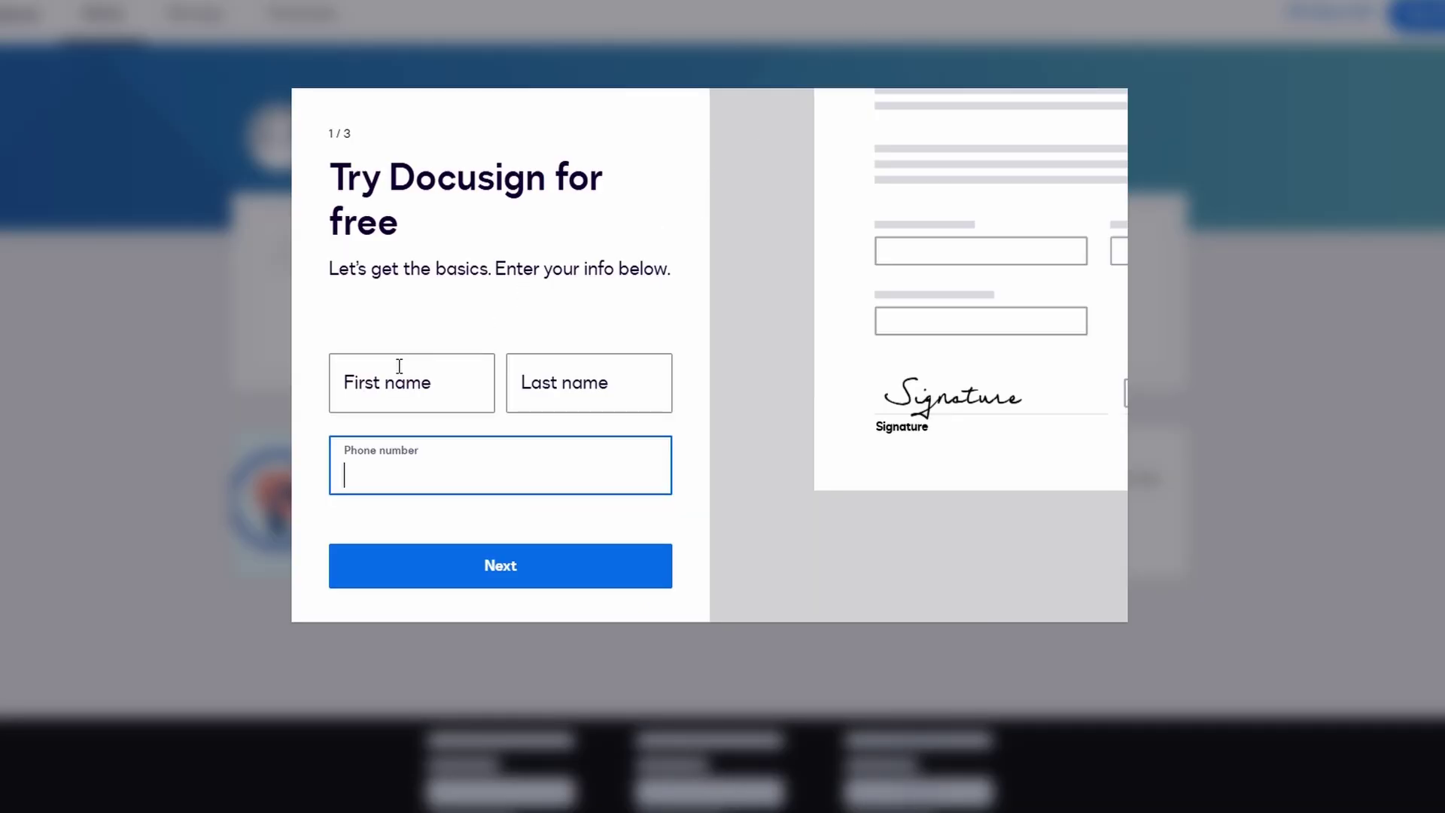
Step: Move to the first name field of the free trial sign-up form
left_click(397, 373)
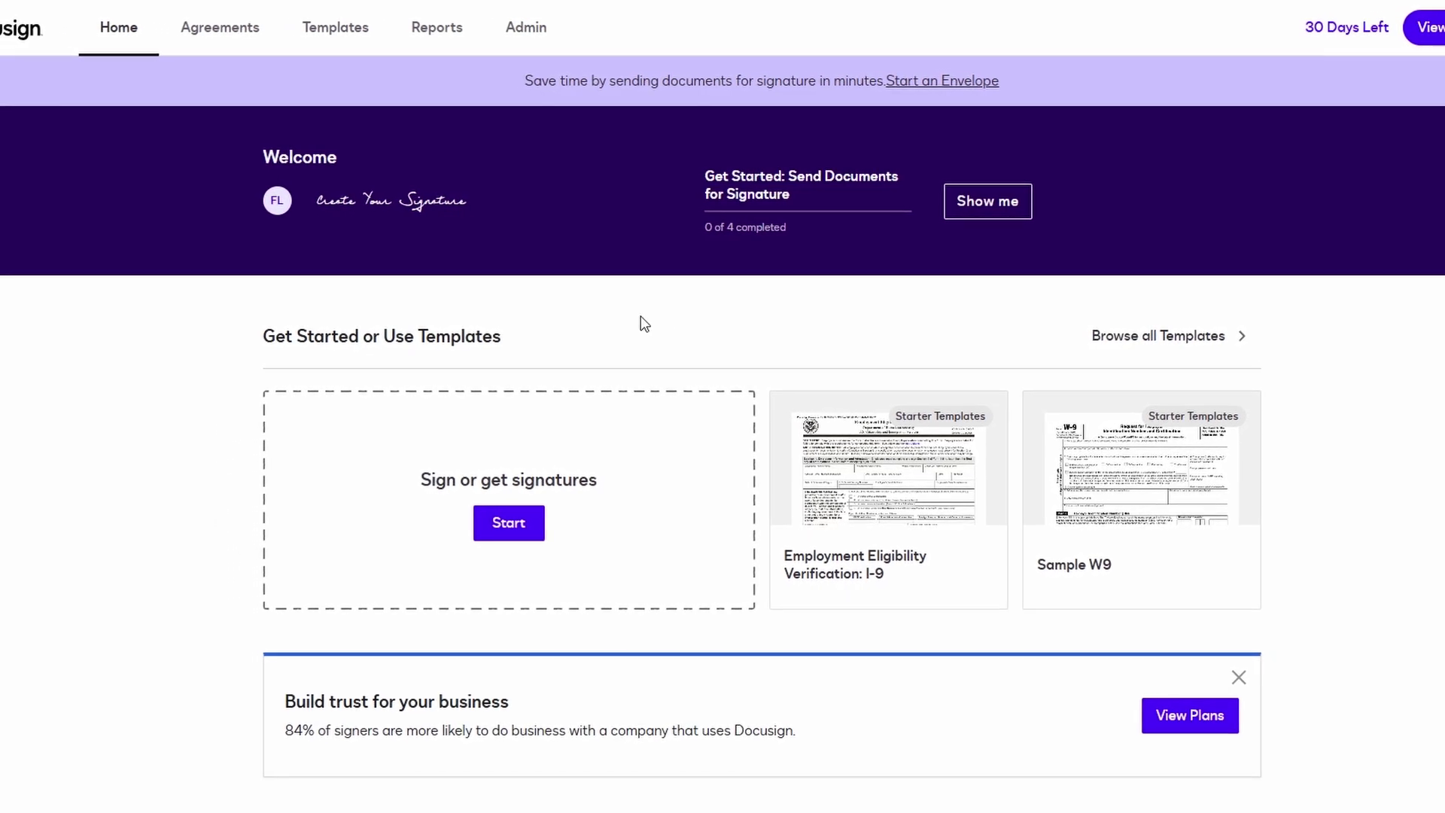
scroll(702, 392, "down", 1)
scroll(712, 391, "down", 1)
scroll(728, 390, "up", 2)
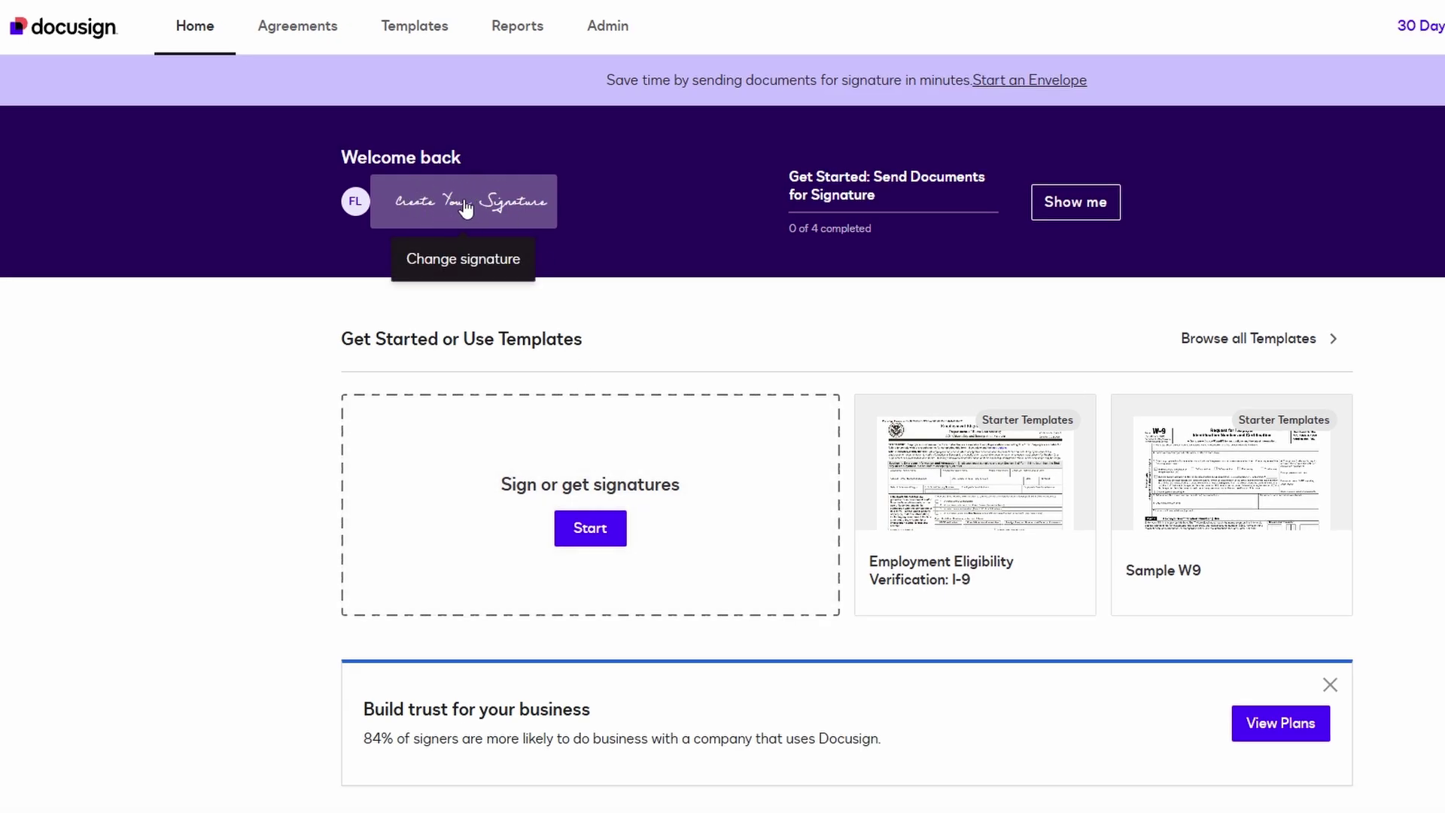
Step: Draw a trial signature and clear it, then view the upload tab's accepted formats and size limit
left_click(464, 204)
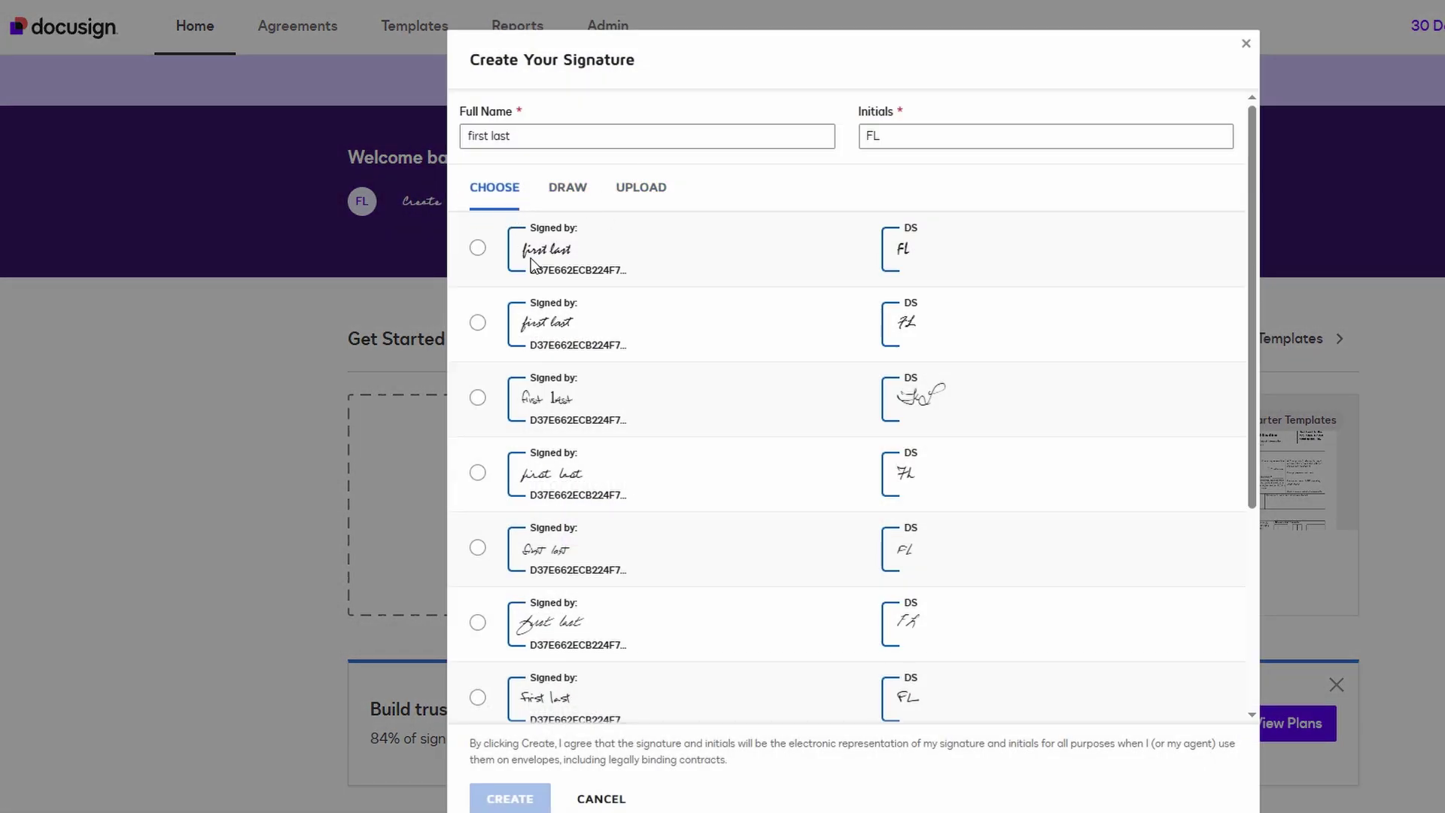
left_click(566, 203)
mouse_move(596, 372)
left_mouse_down()
mouse_move(602, 323)
mouse_move(703, 306)
mouse_move(810, 322)
left_mouse_up()
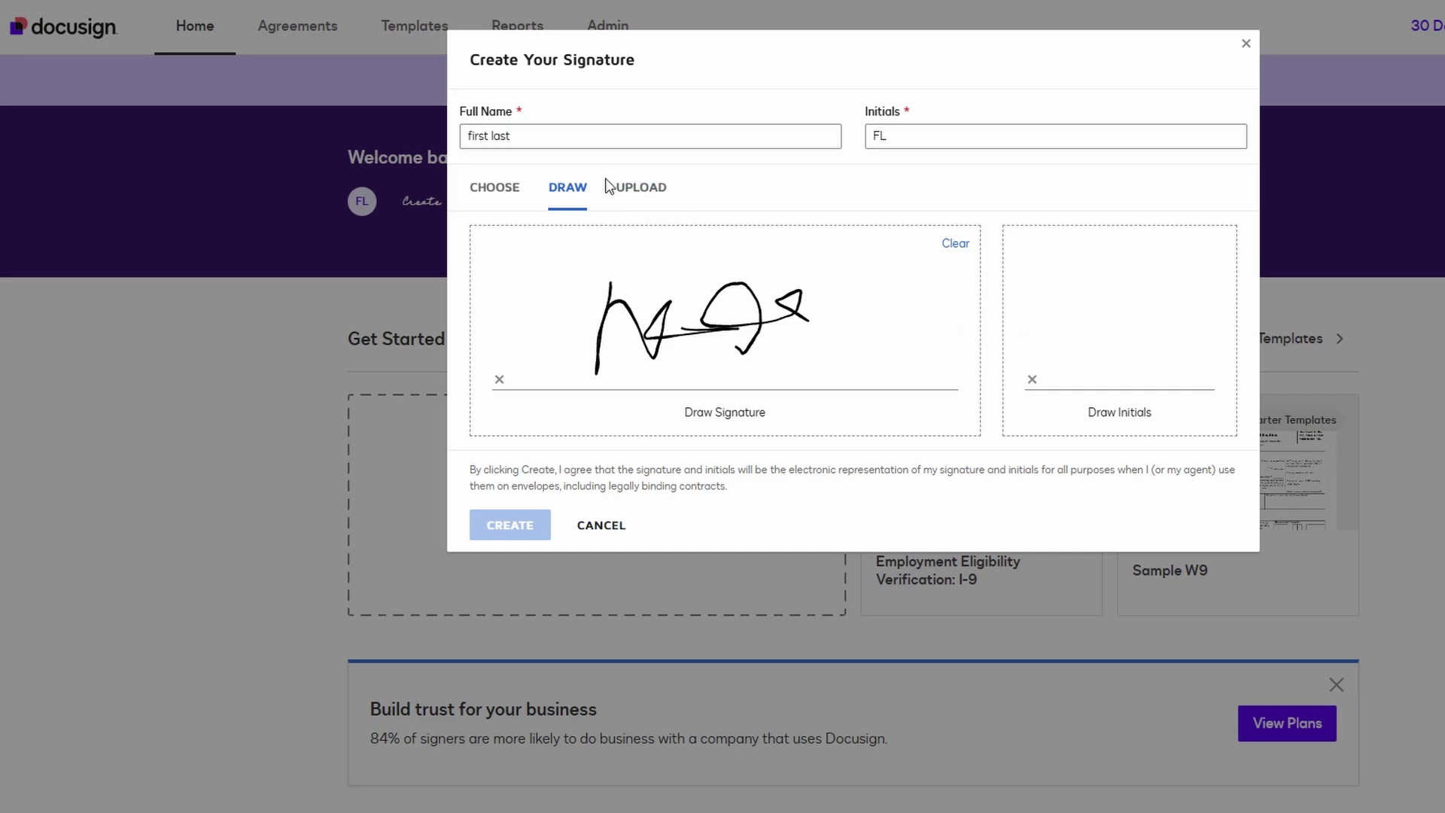
left_click(945, 243)
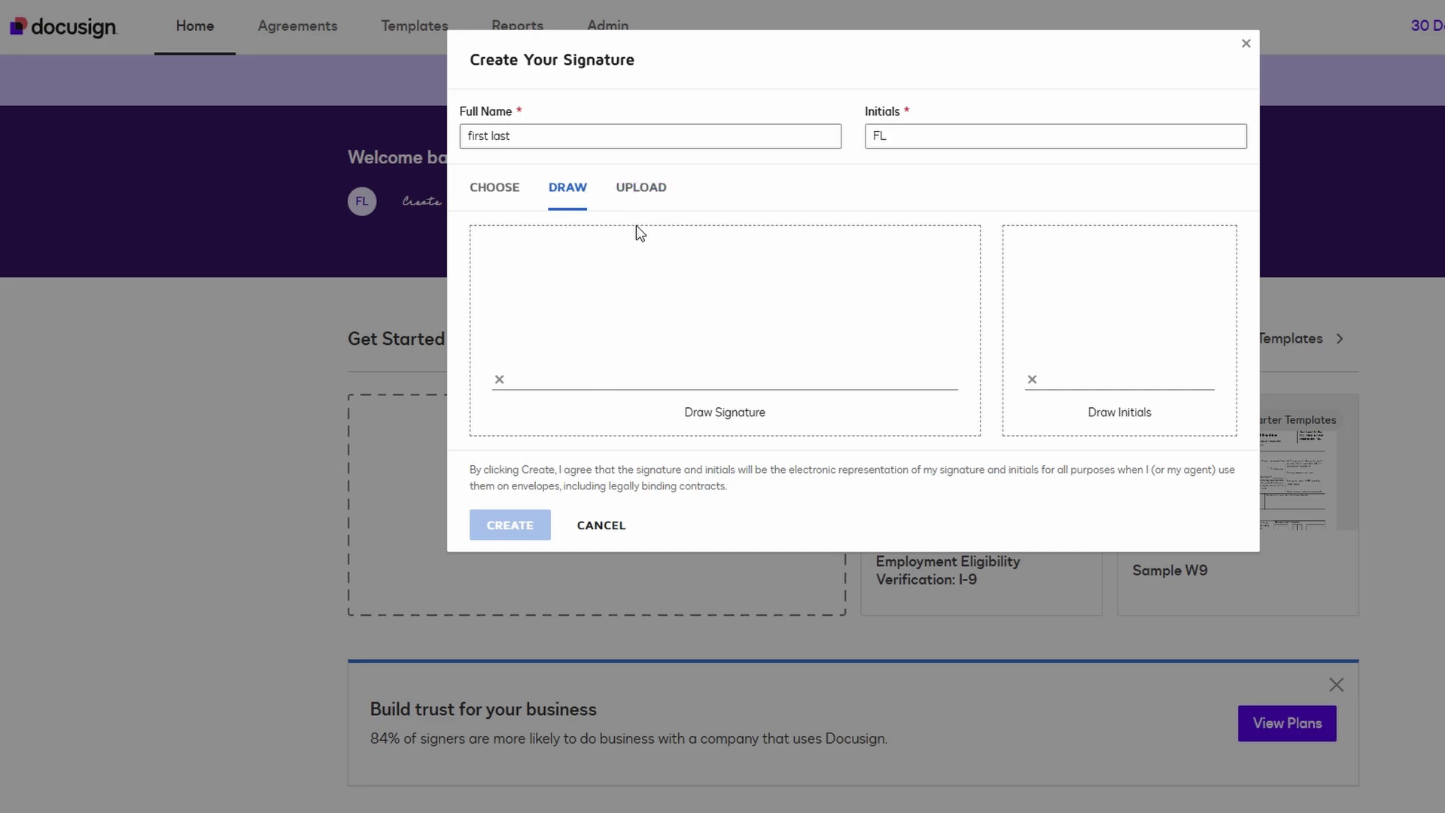
left_click(640, 193)
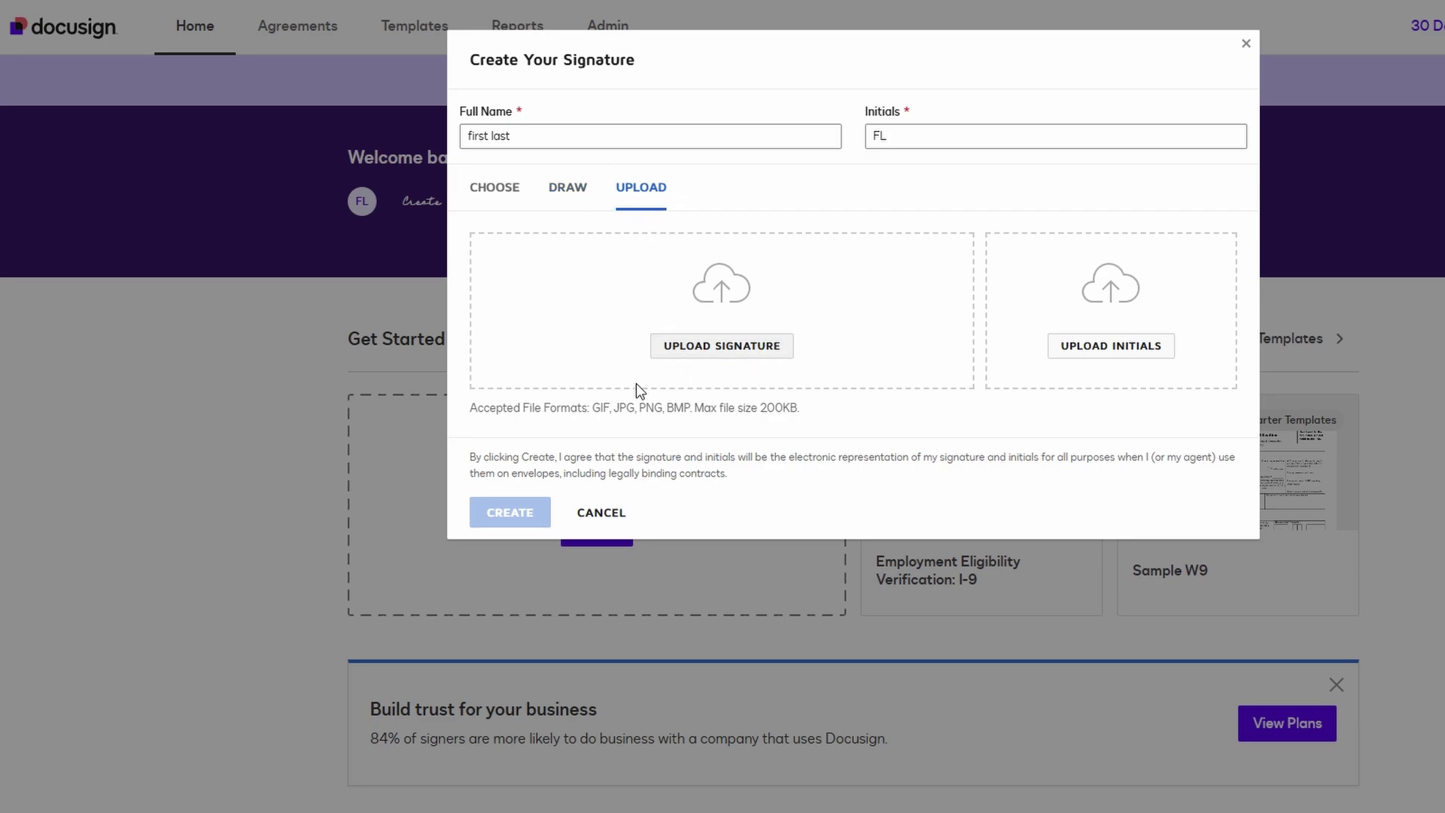
left_click_drag(468, 410, 816, 408)
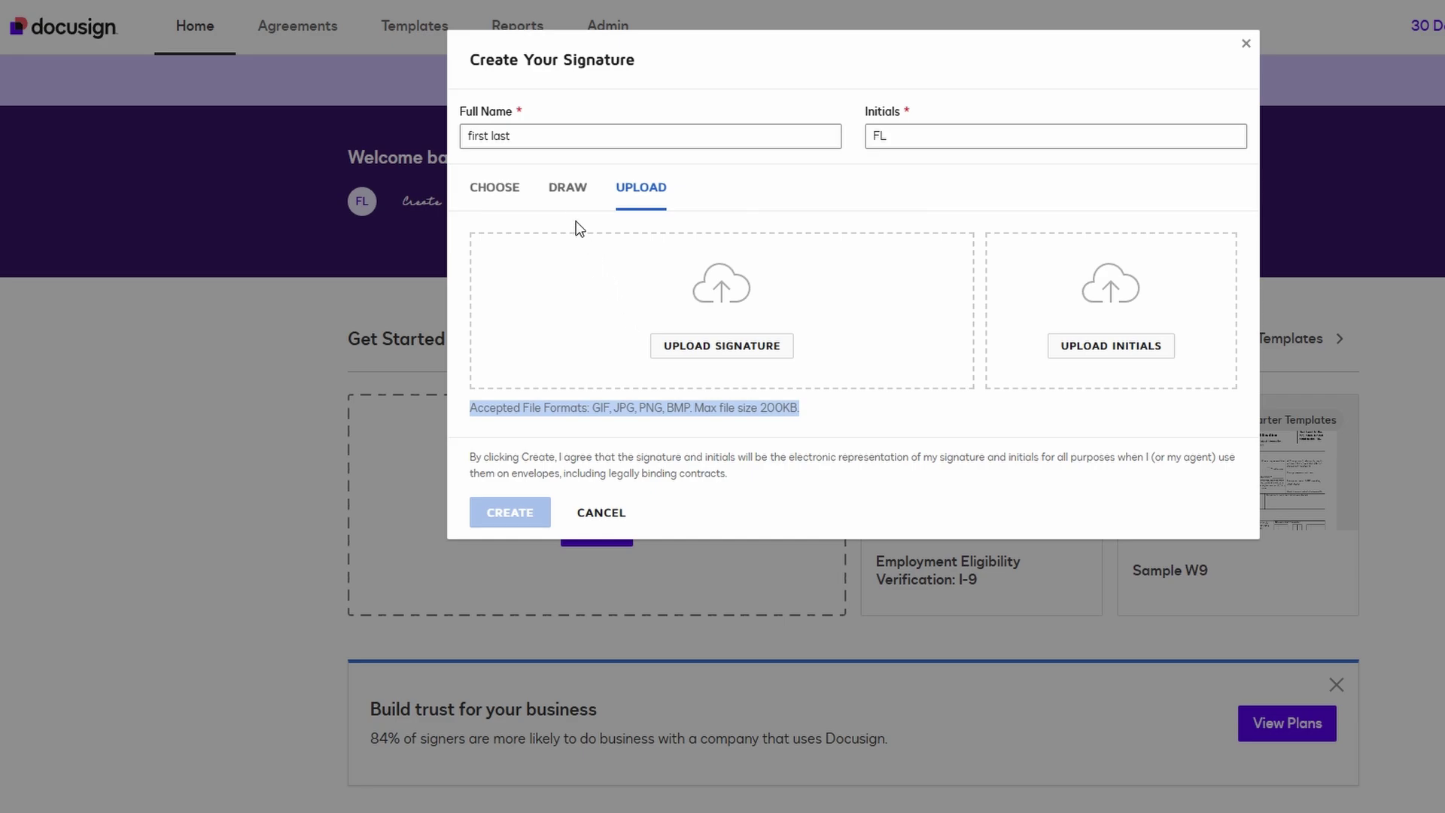
Step: Browse the Draw and Choose signature styles, then close the dialog without creating a signature
left_click(569, 198)
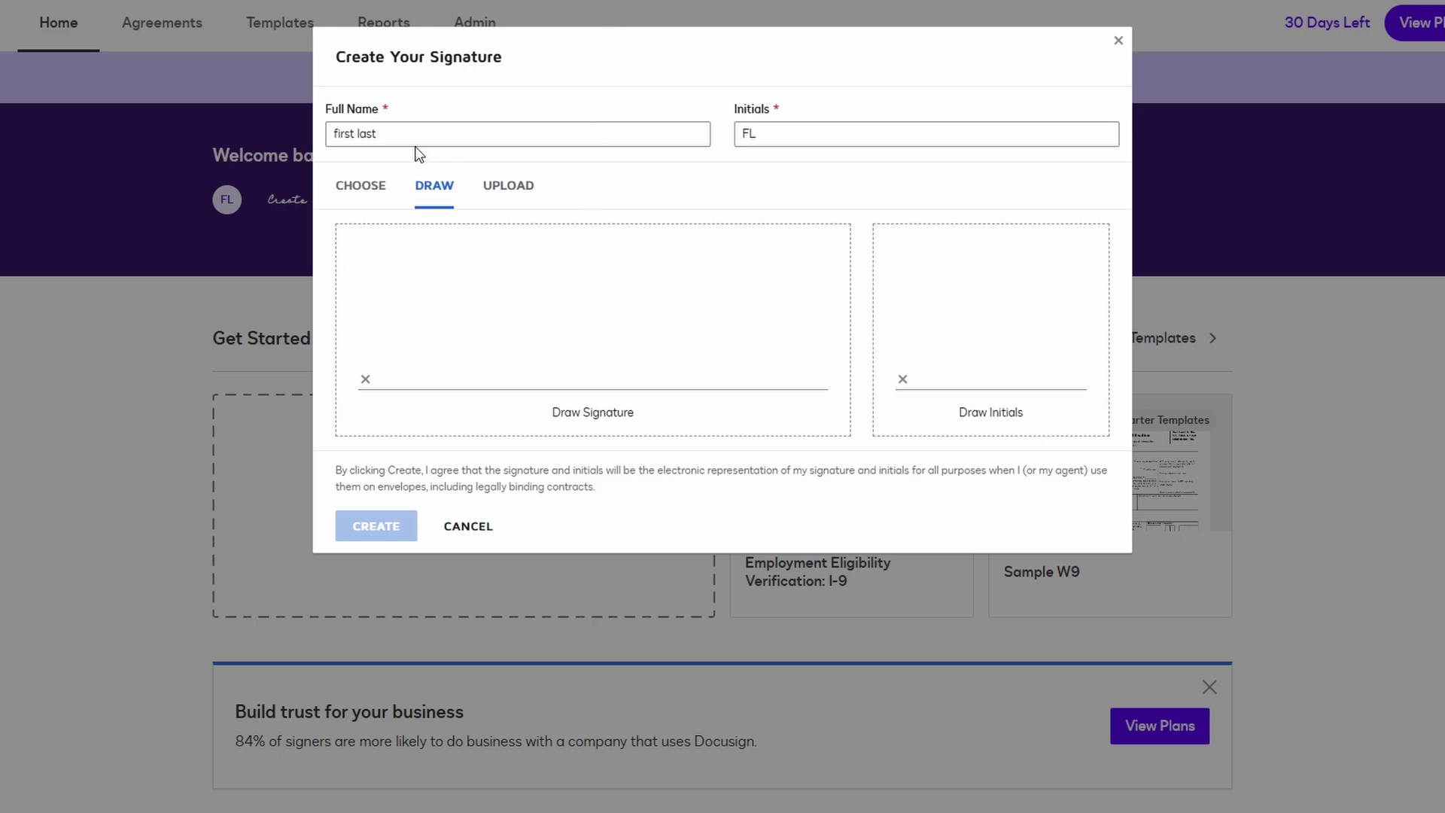
left_click(384, 197)
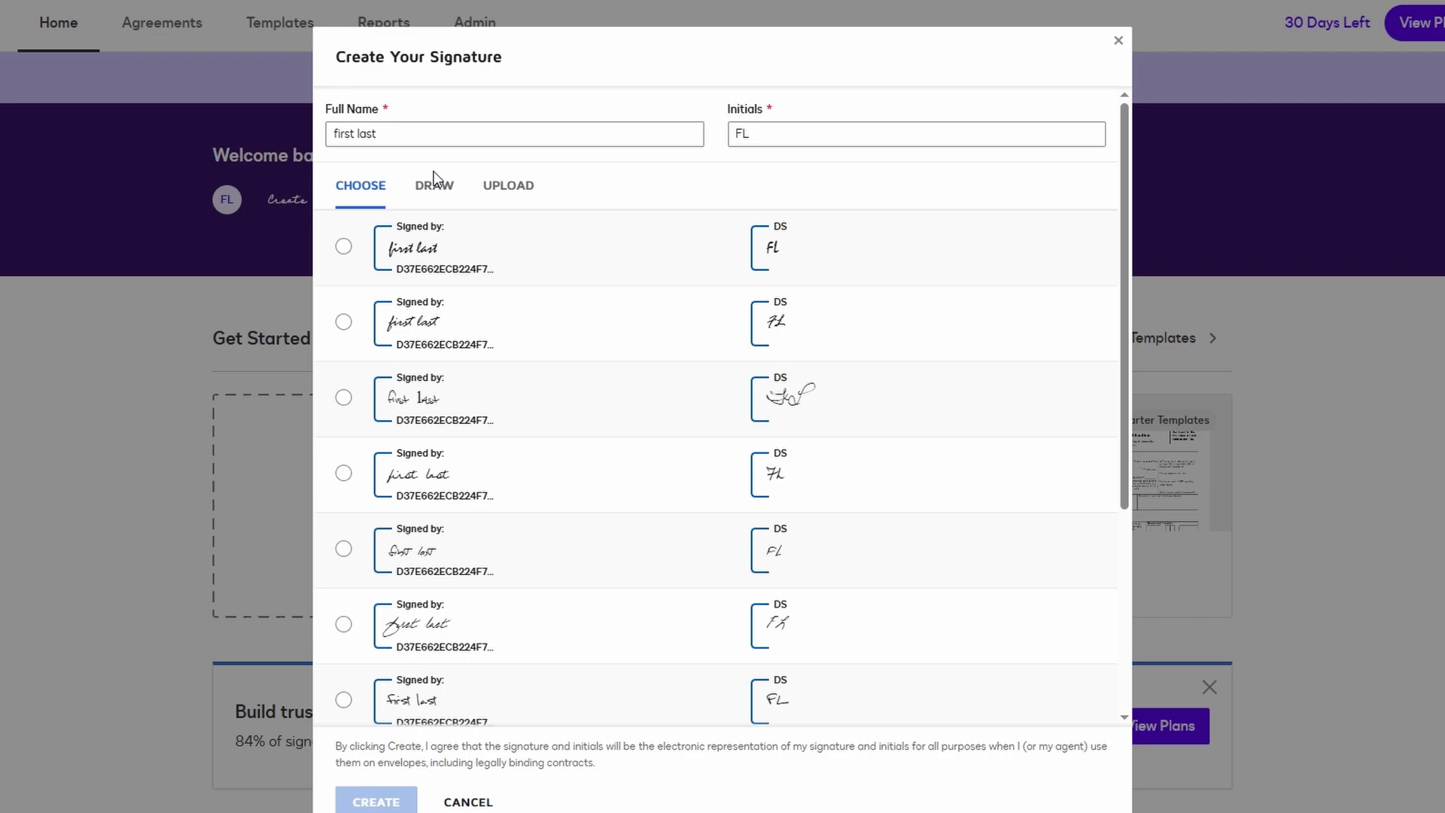
left_click(1118, 40)
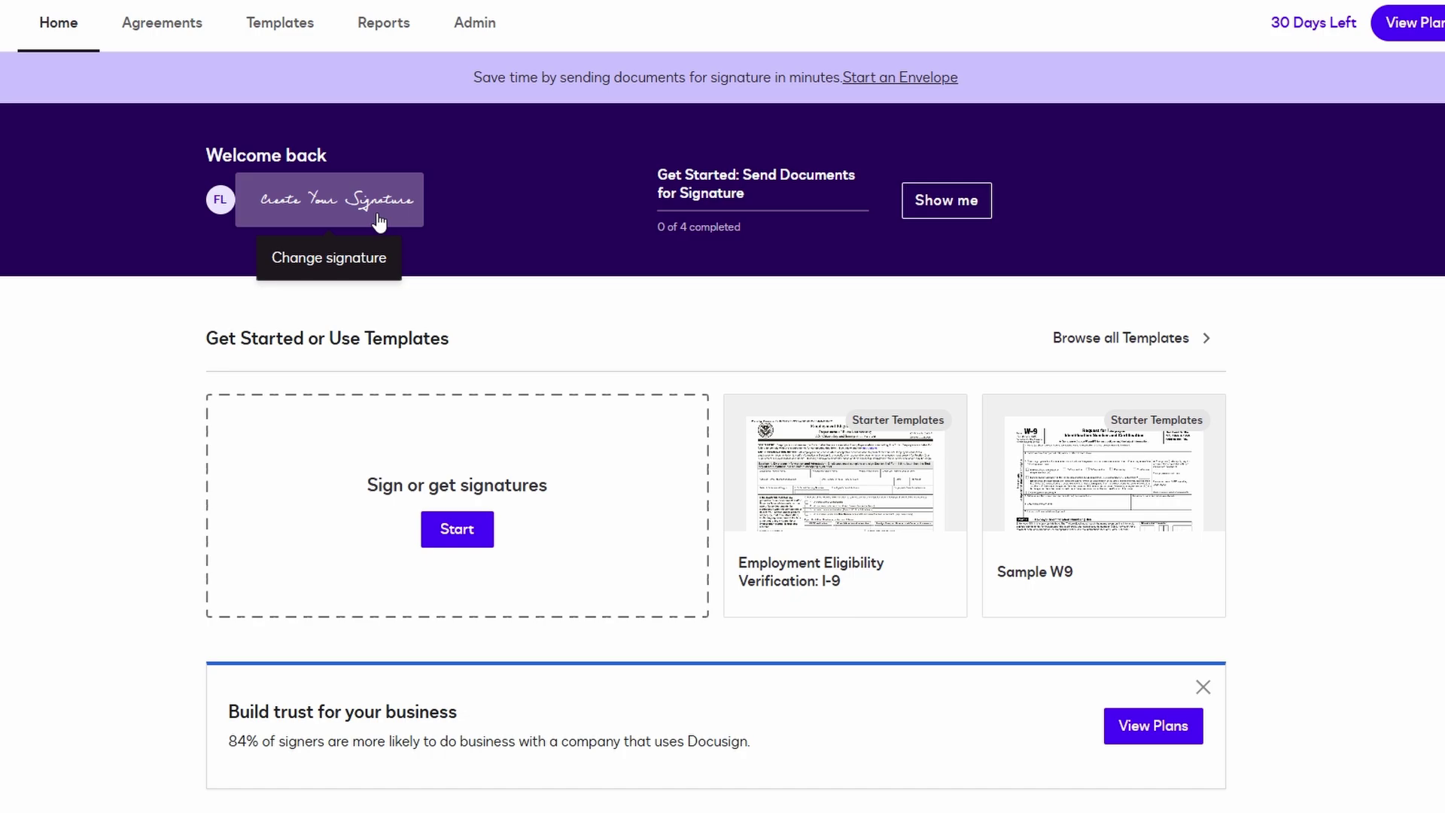
Step: Go to the Templates area to begin a new template
left_click(294, 32)
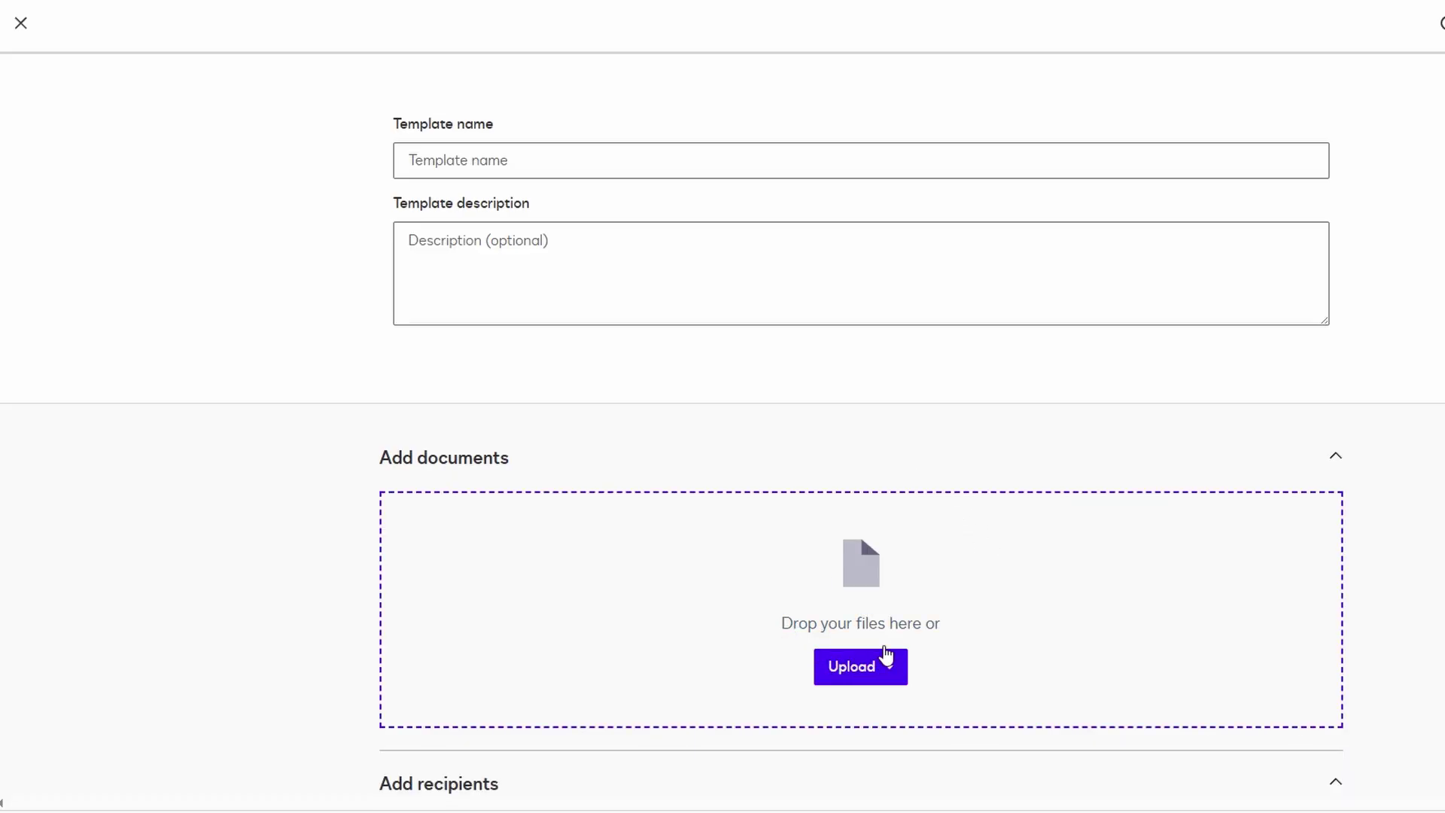
scroll(844, 489, "down", 5)
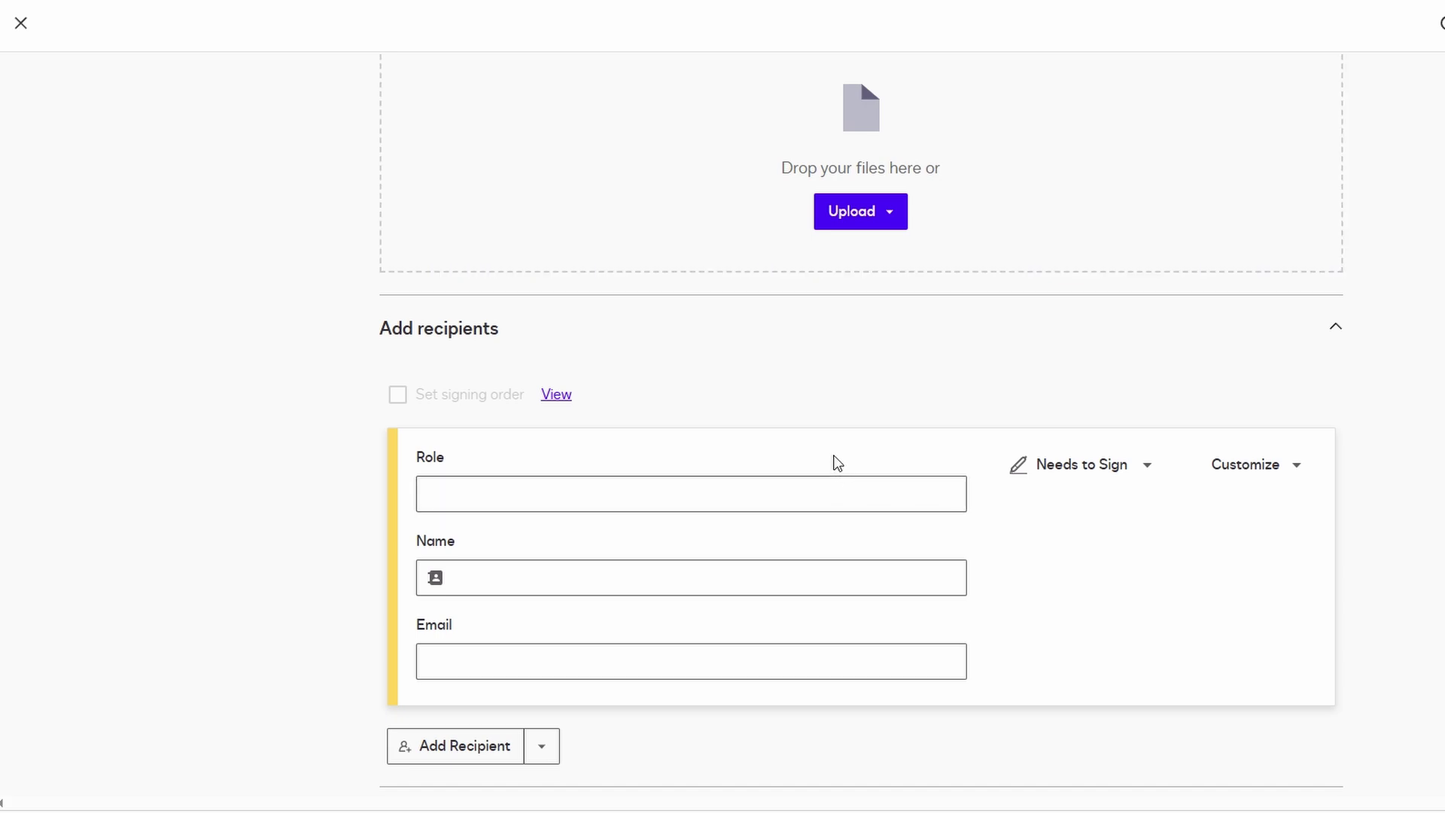
scroll(834, 455, "down", 3)
scroll(834, 454, "down", 1)
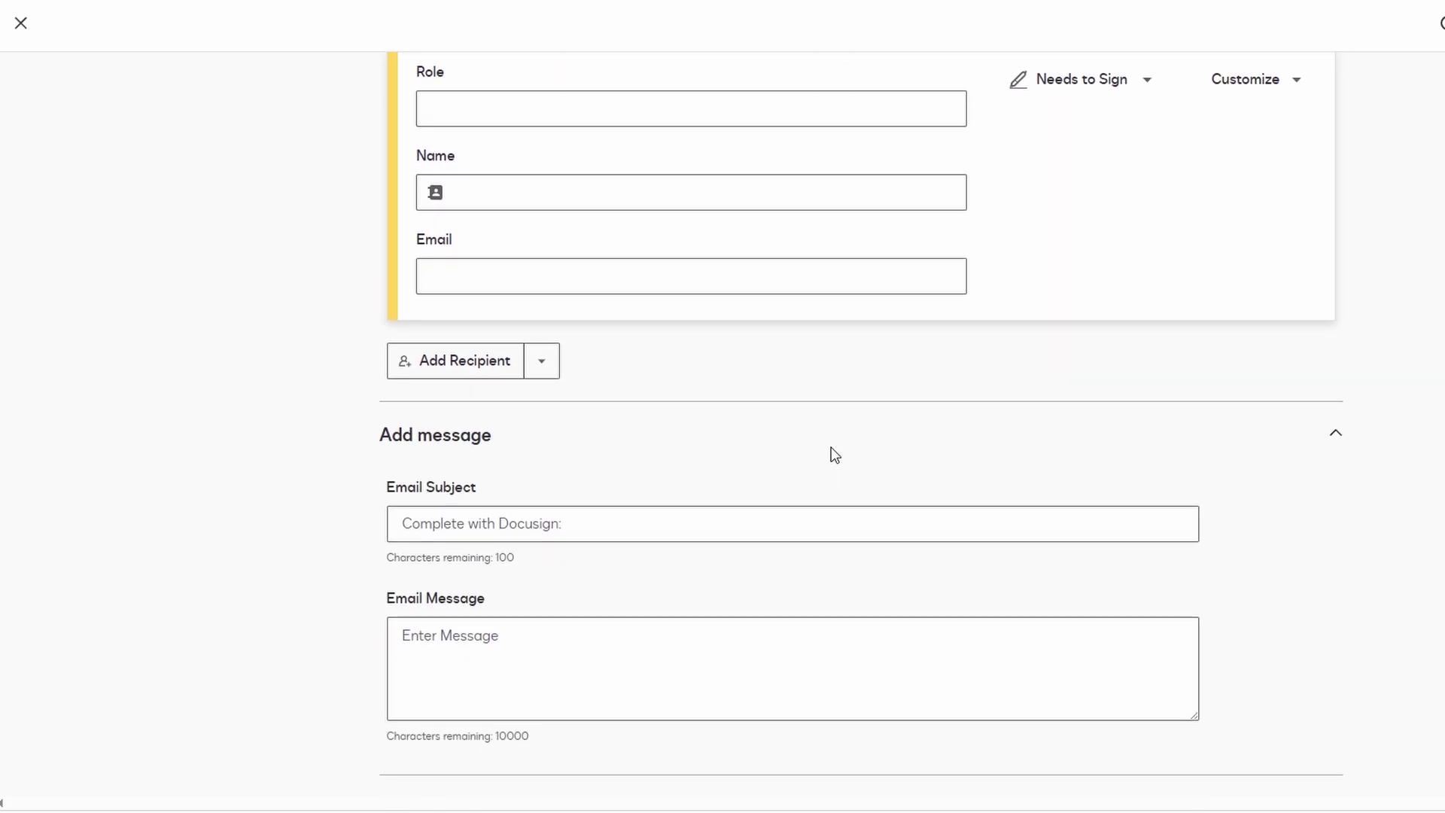
scroll(831, 452, "up", 6)
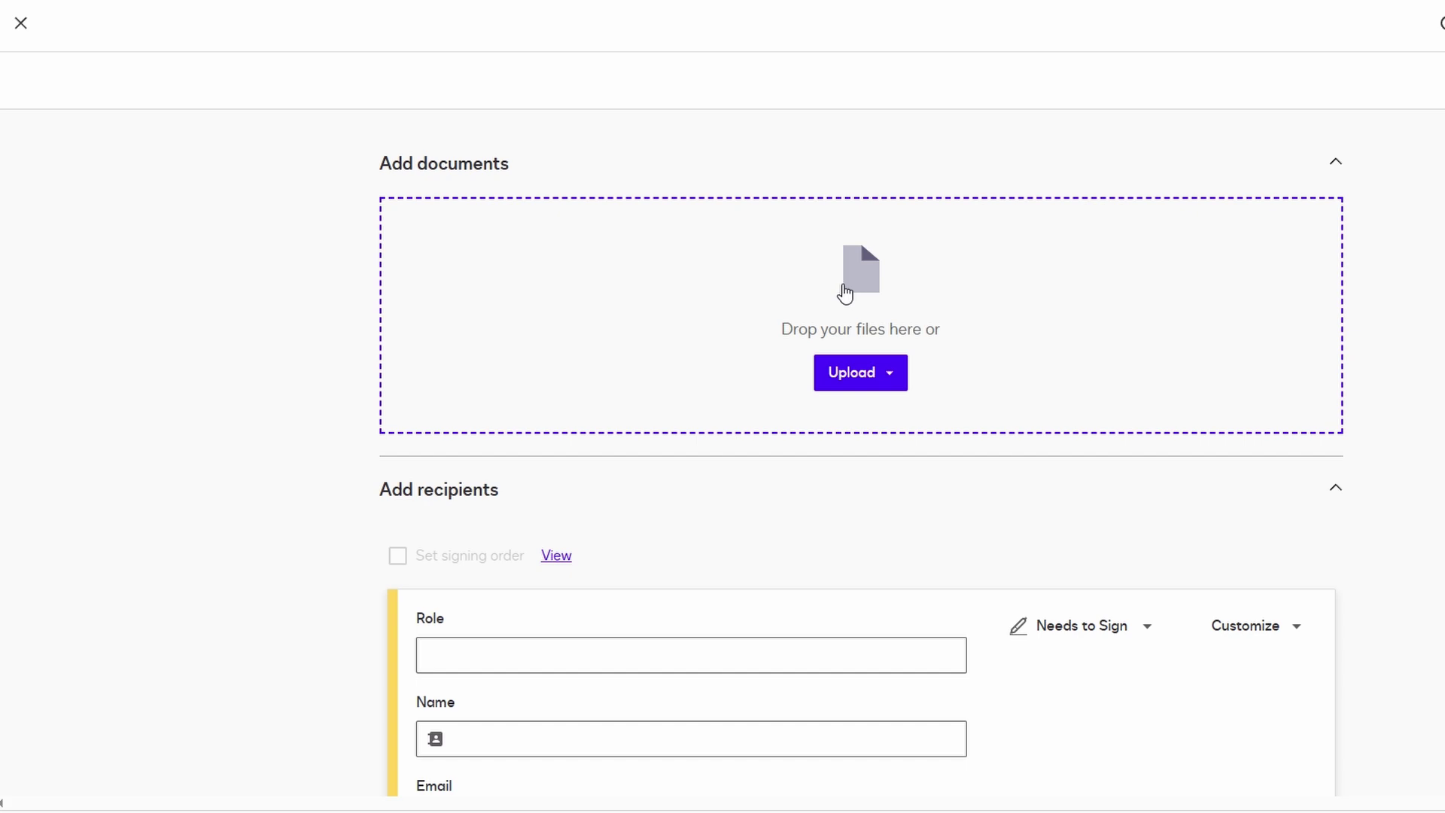
scroll(845, 294, "down", 5)
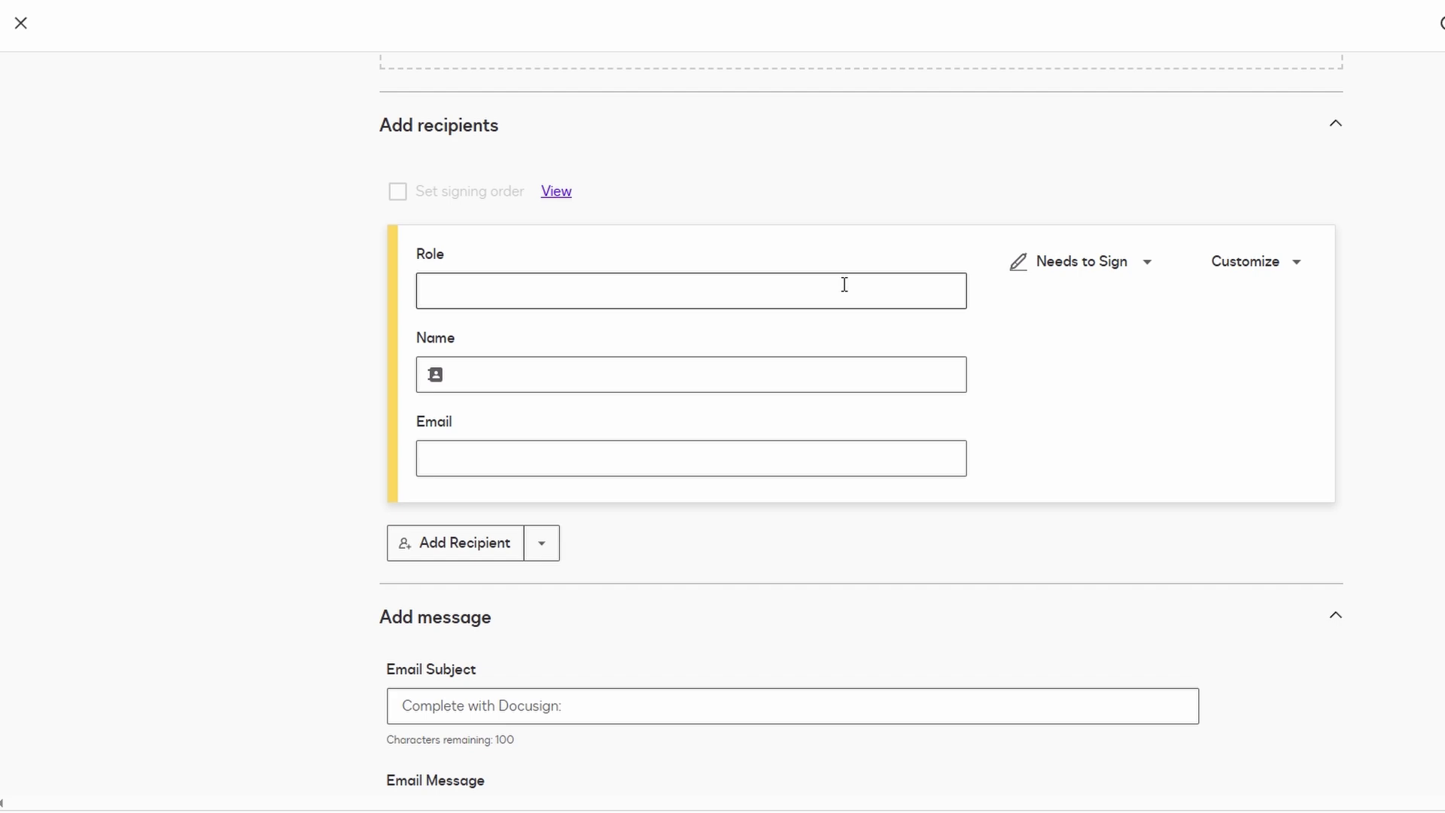
scroll(844, 284, "down", 1)
scroll(843, 284, "down", 1)
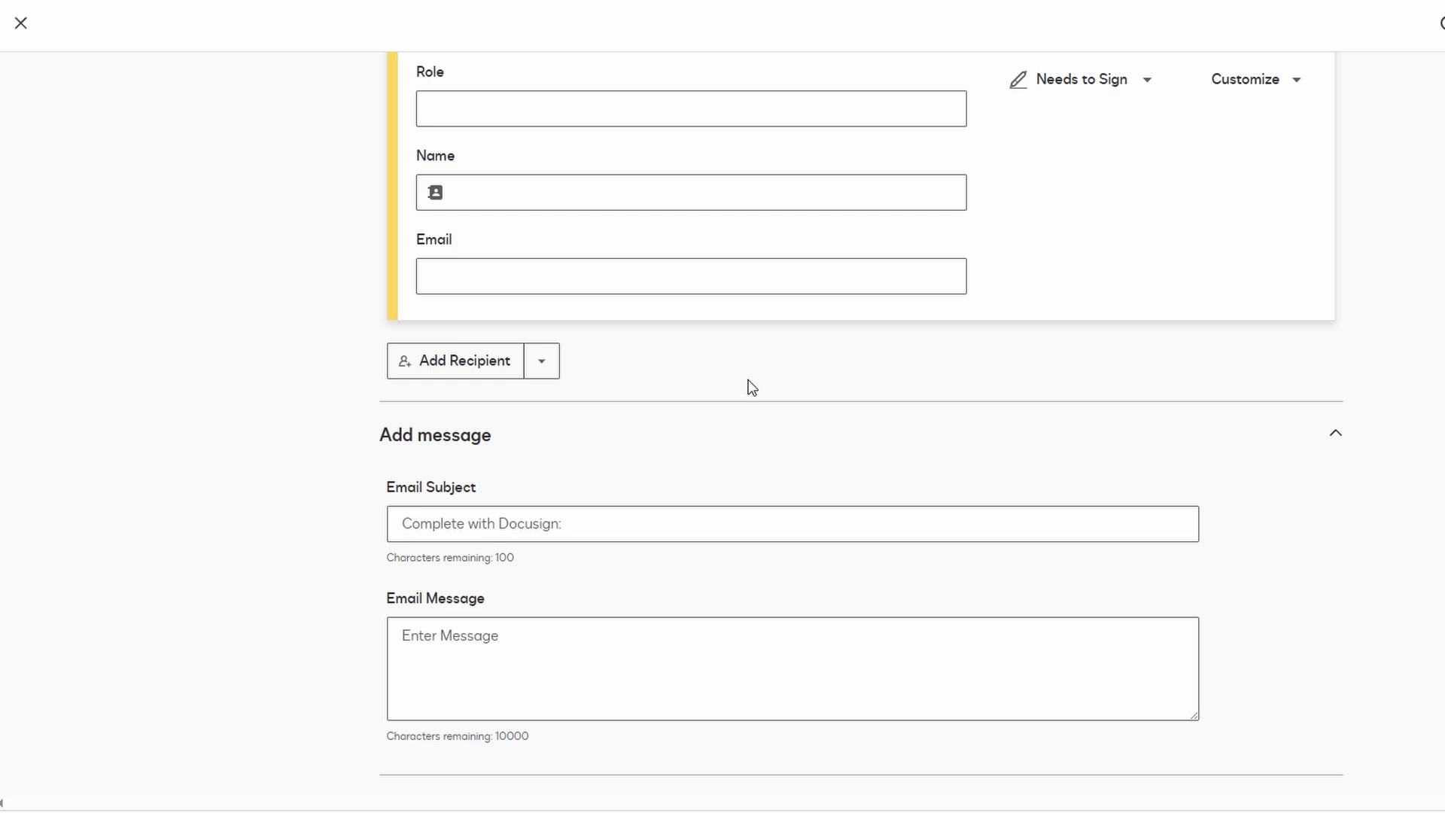
scroll(750, 387, "up", 5)
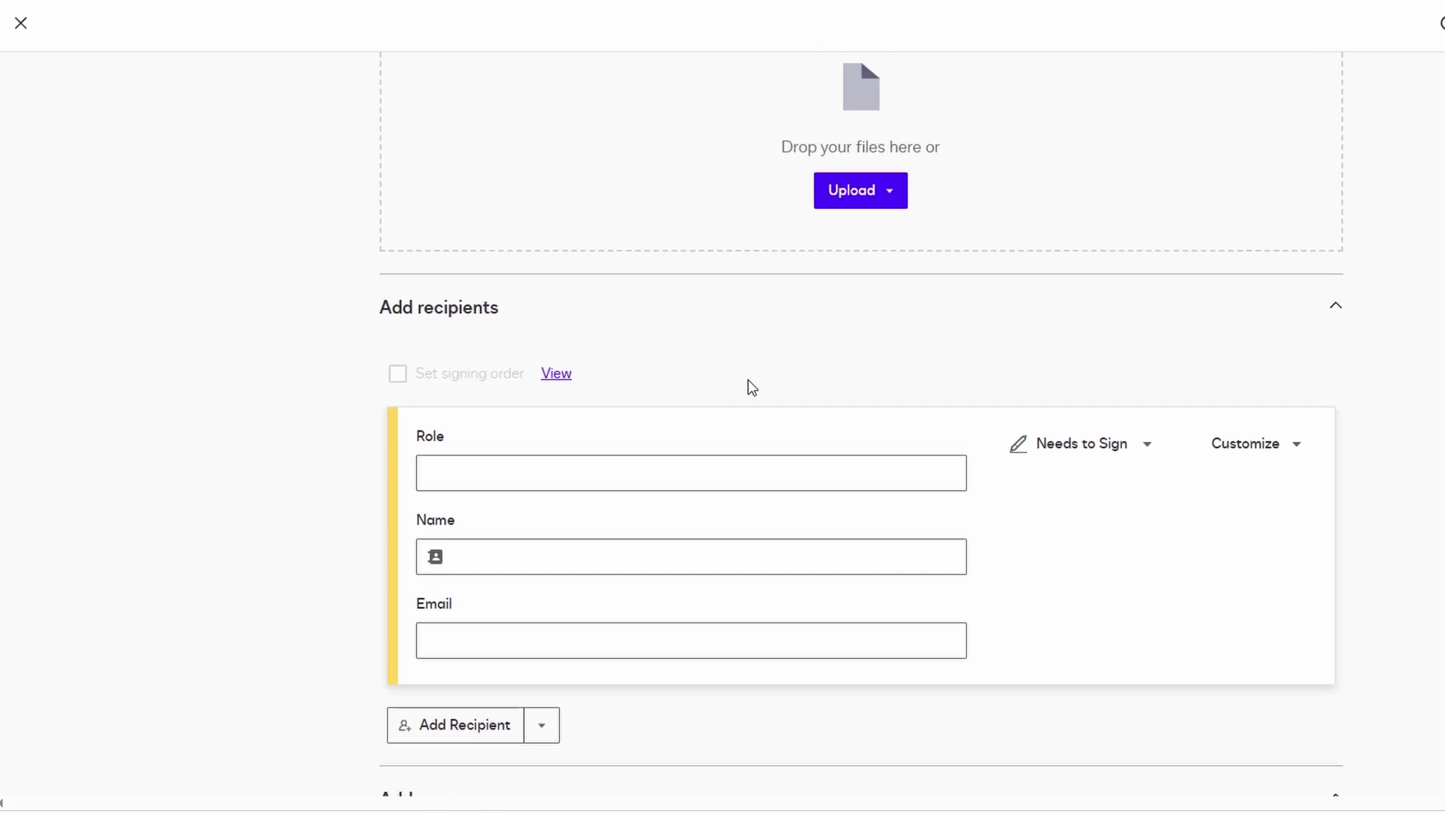
Step: Review the Needs to Sign role list, the Customize options and the Signing Order Diagram
left_click(1058, 452)
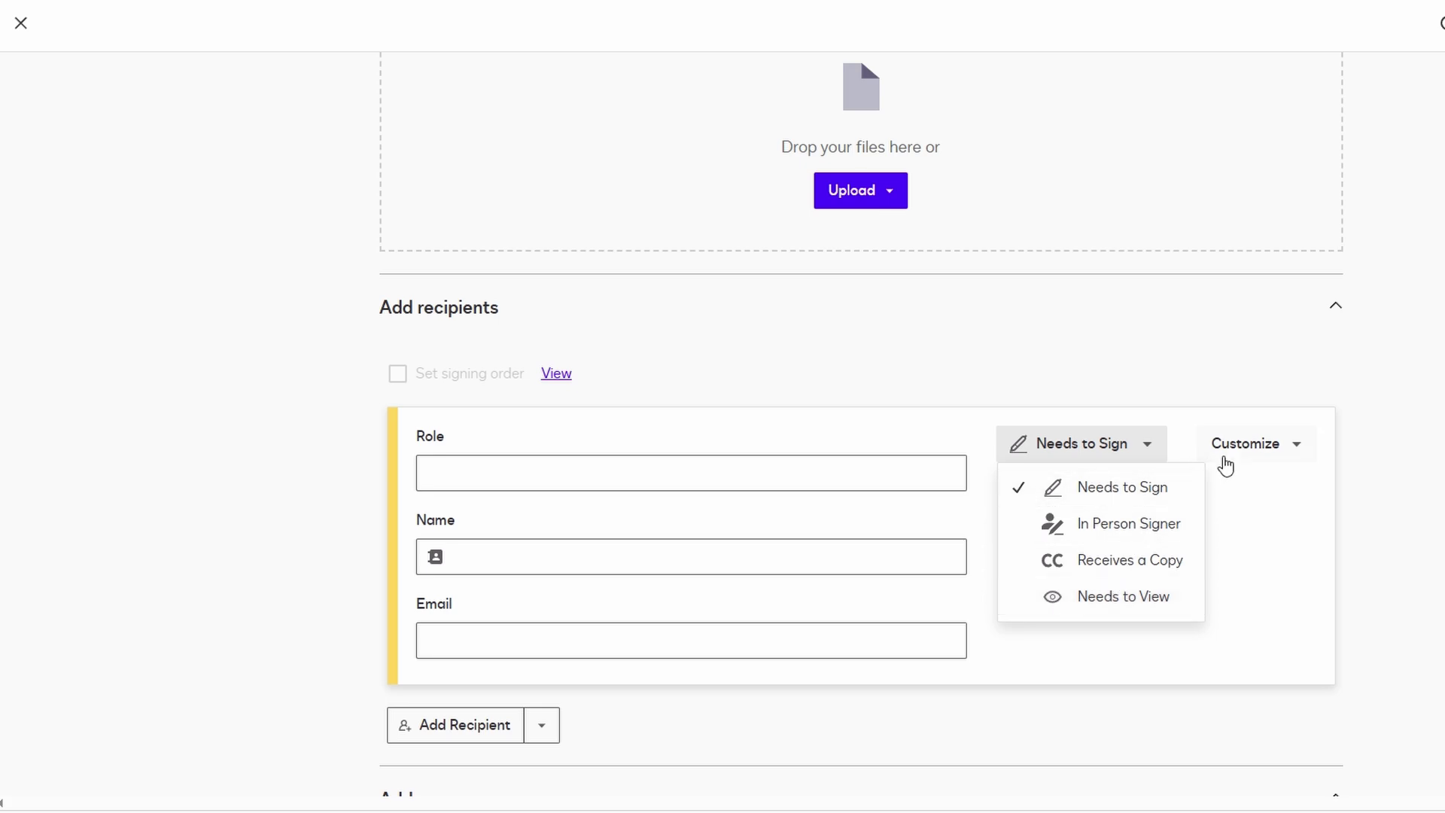
left_click(1240, 452)
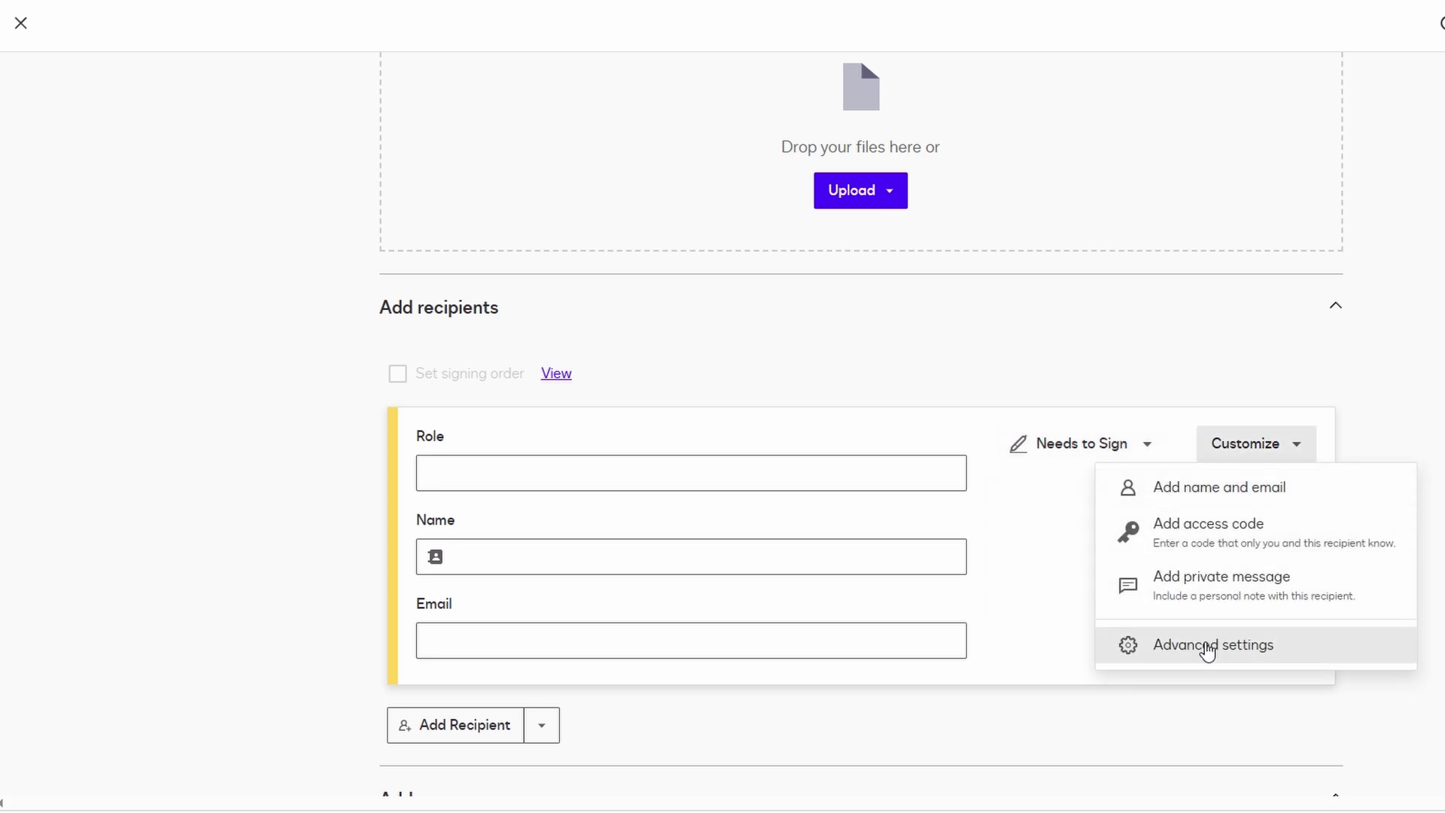
left_click(557, 373)
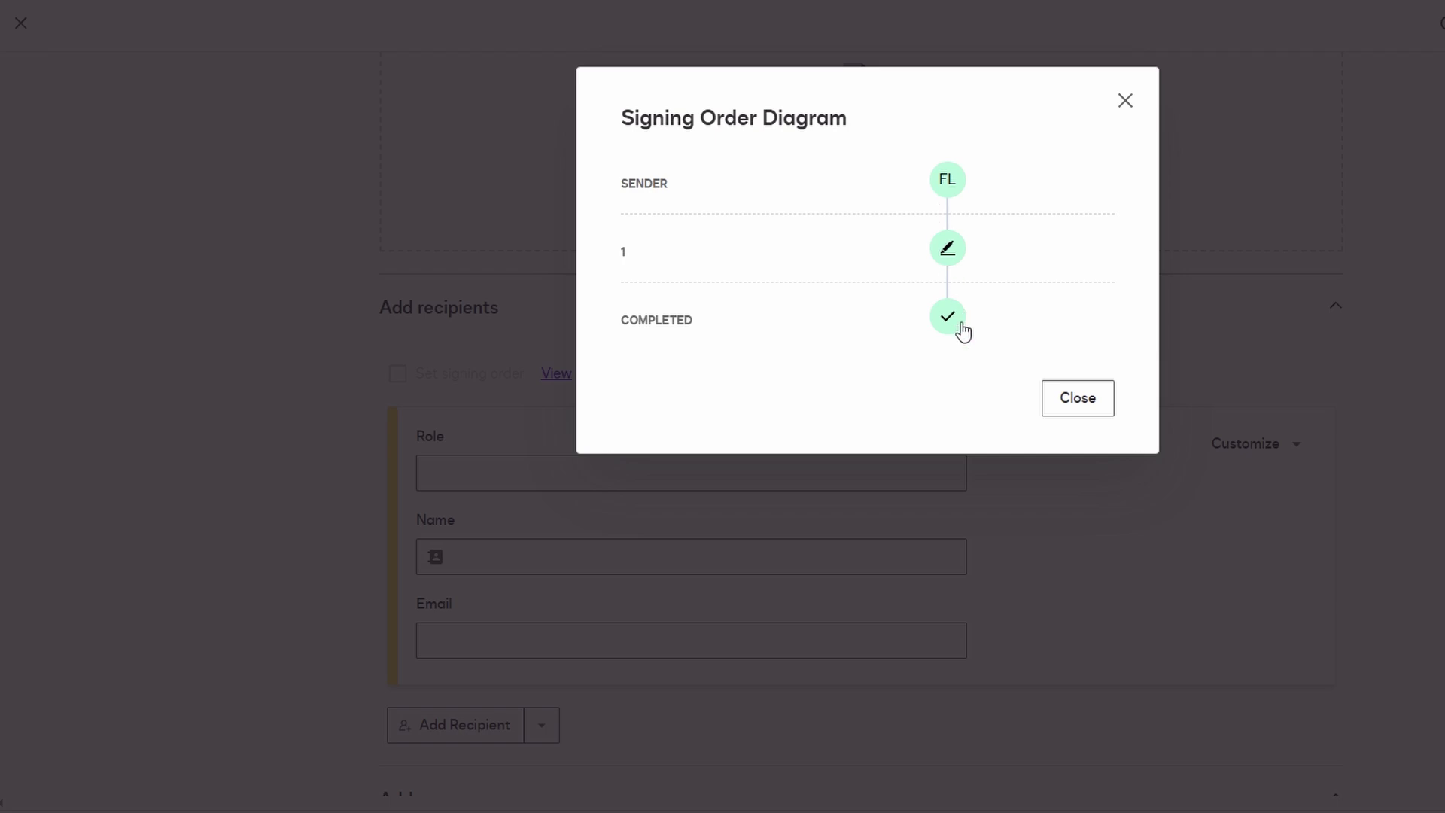
left_click(1067, 395)
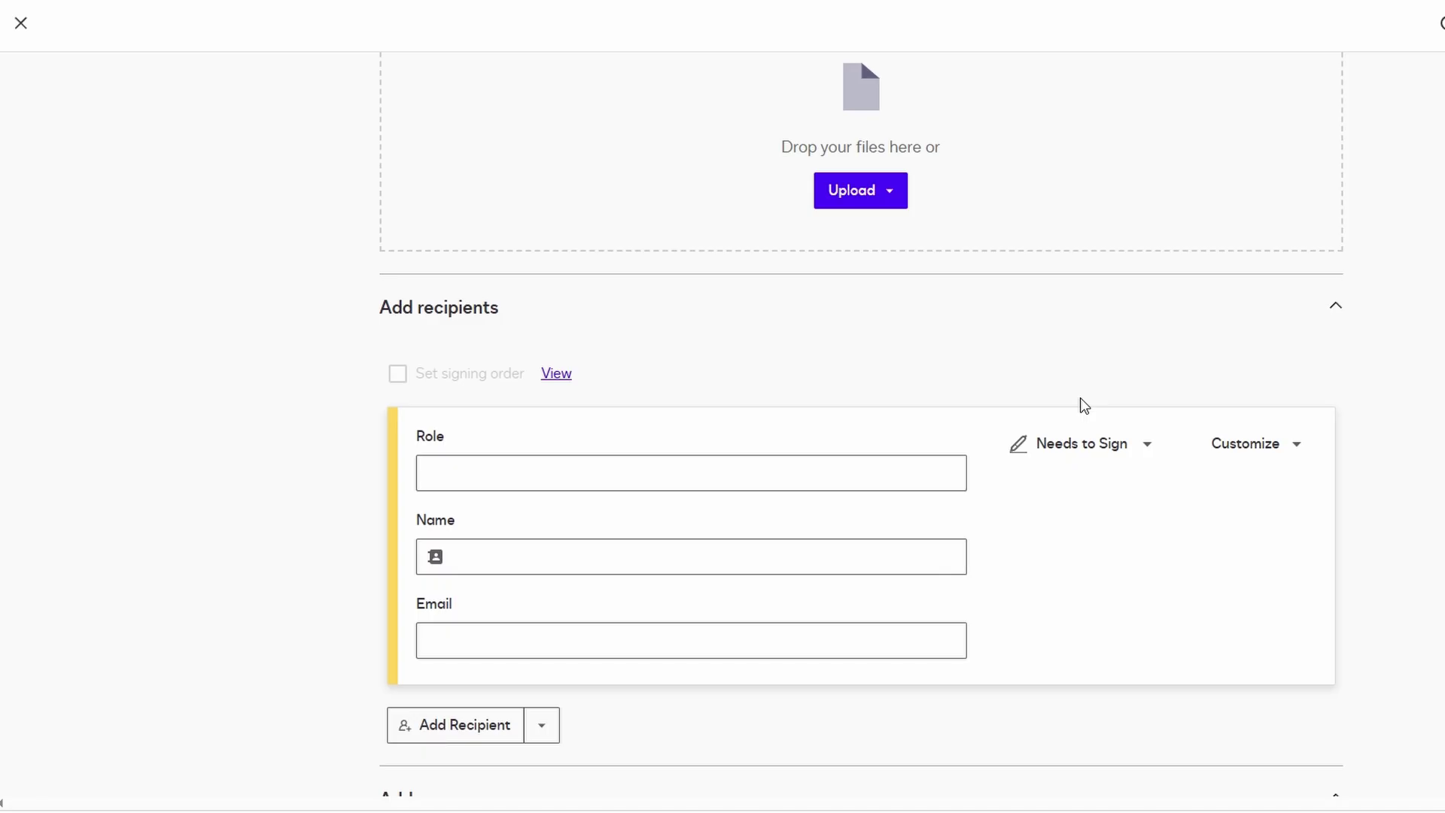
scroll(1081, 405, "up", 6)
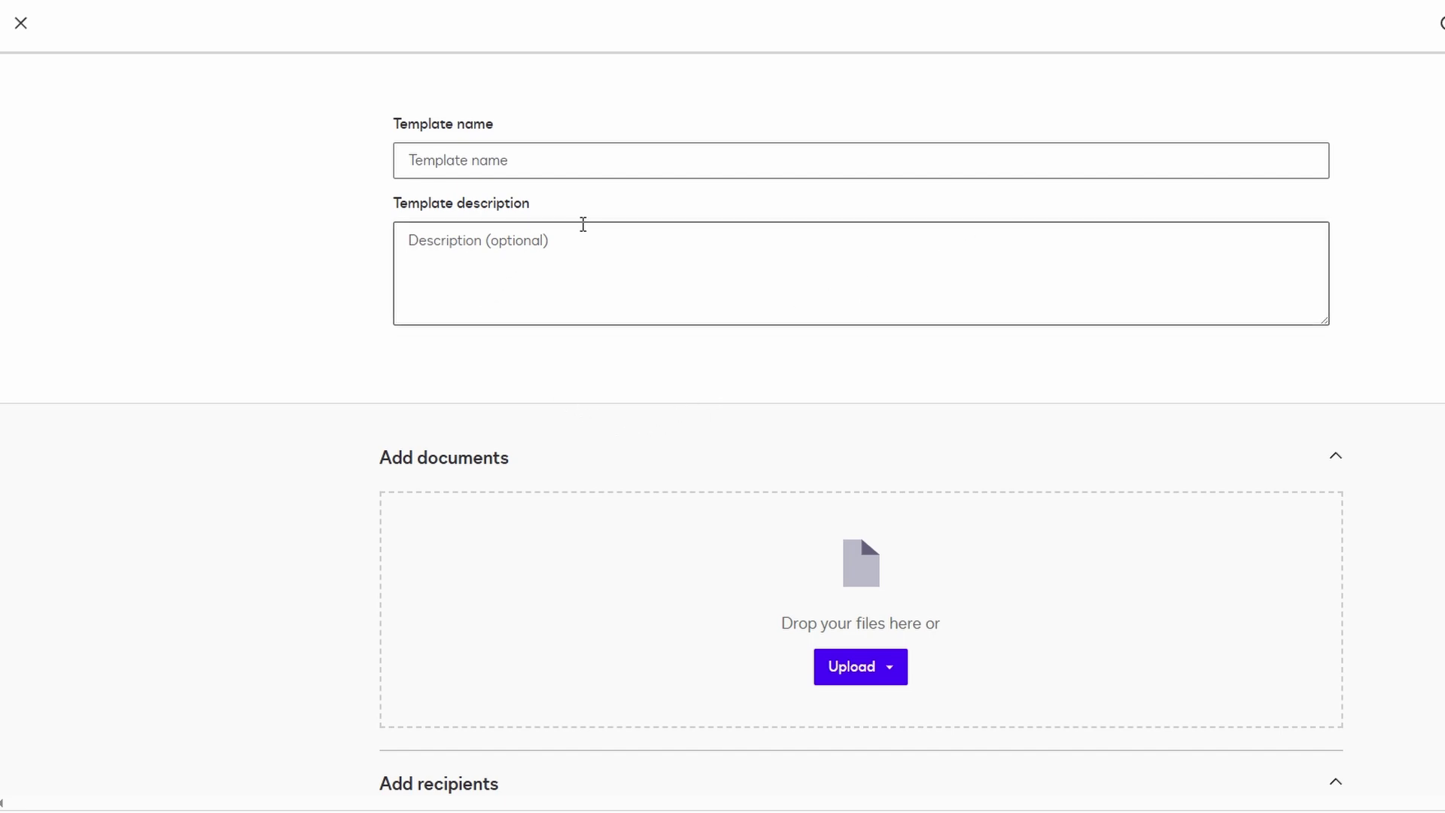
scroll(803, 319, "down", 11)
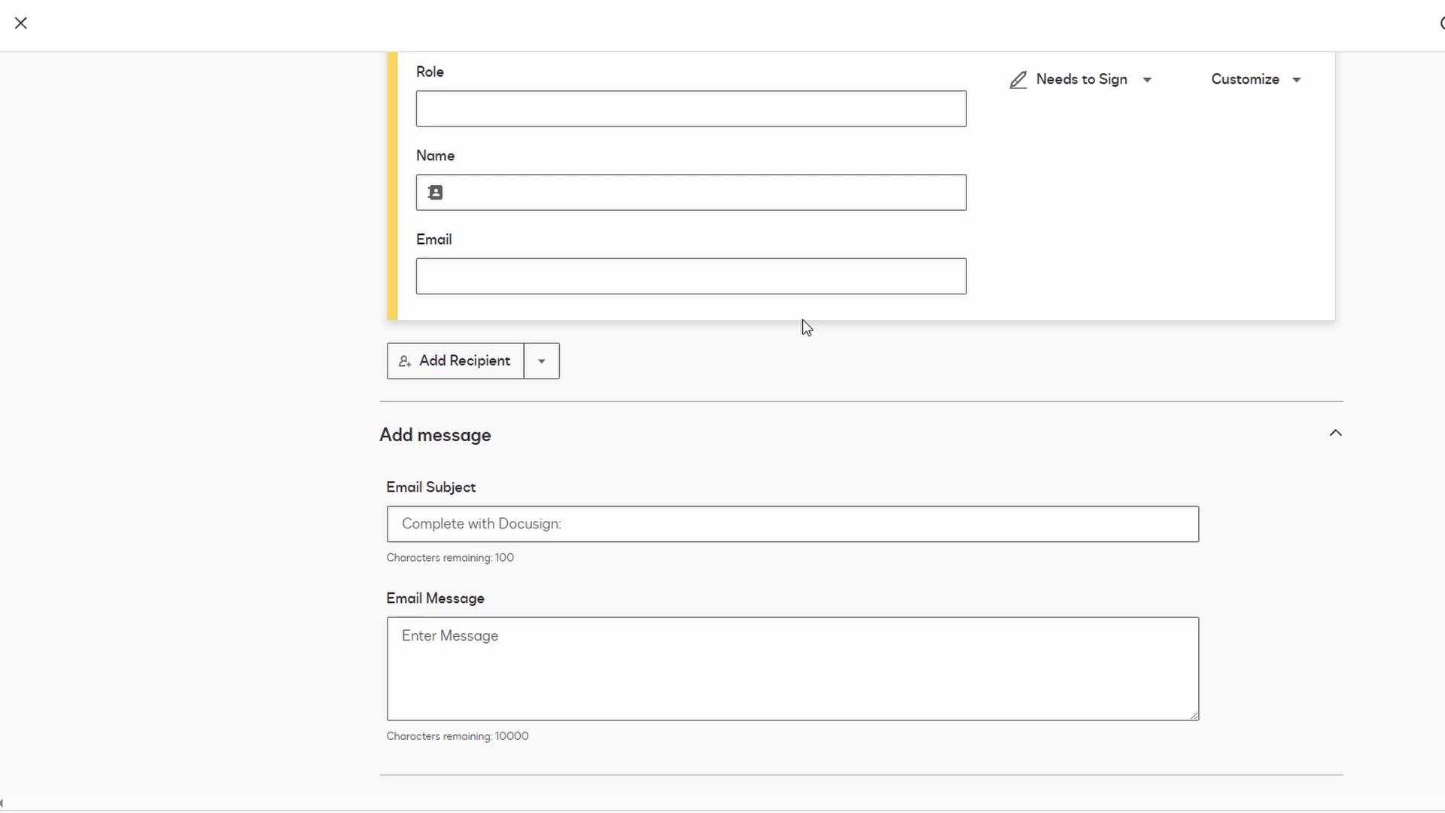
Step: Exit the template editor and discard the unfinished template's changes
left_click(22, 25)
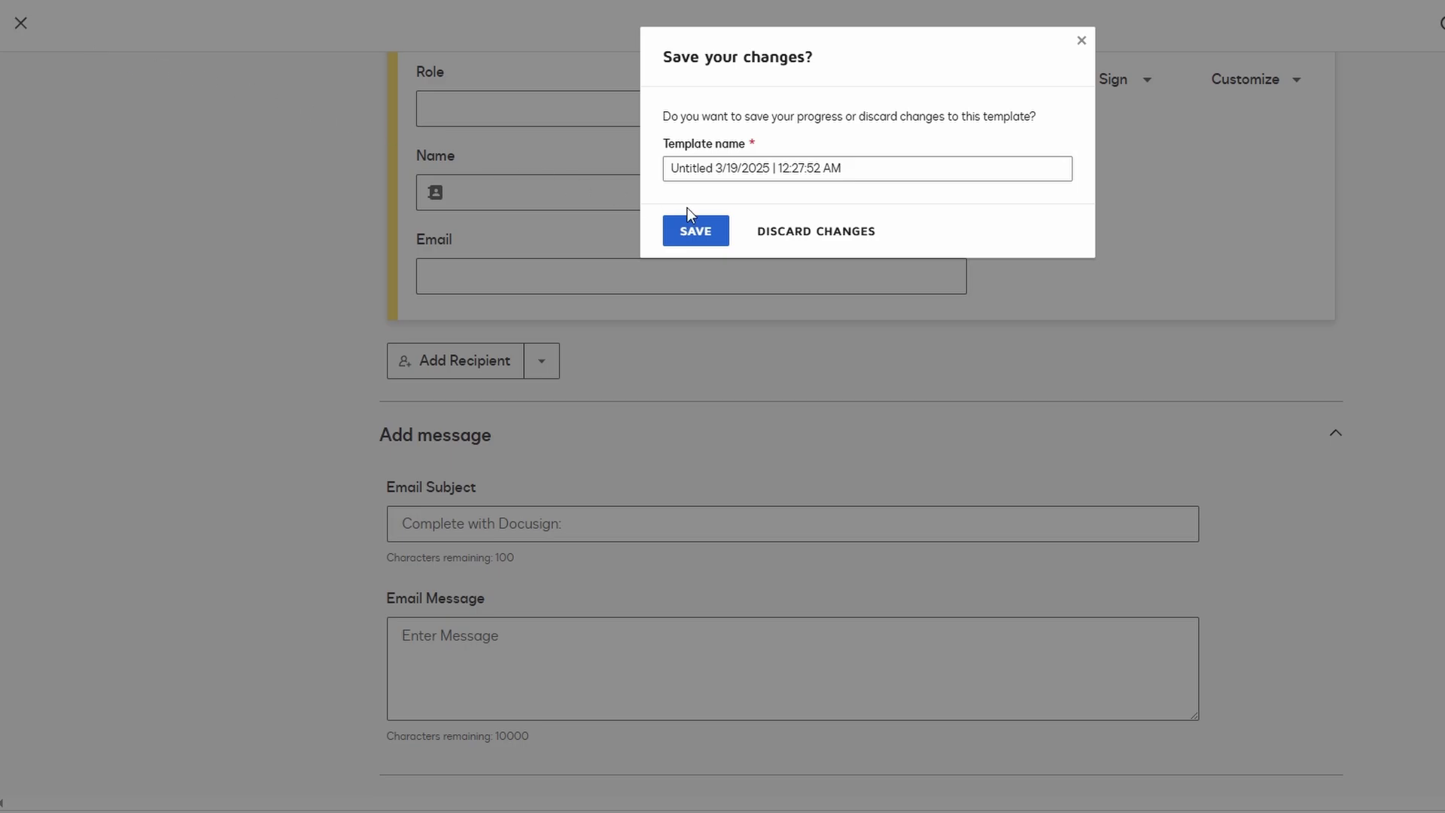
left_click(787, 232)
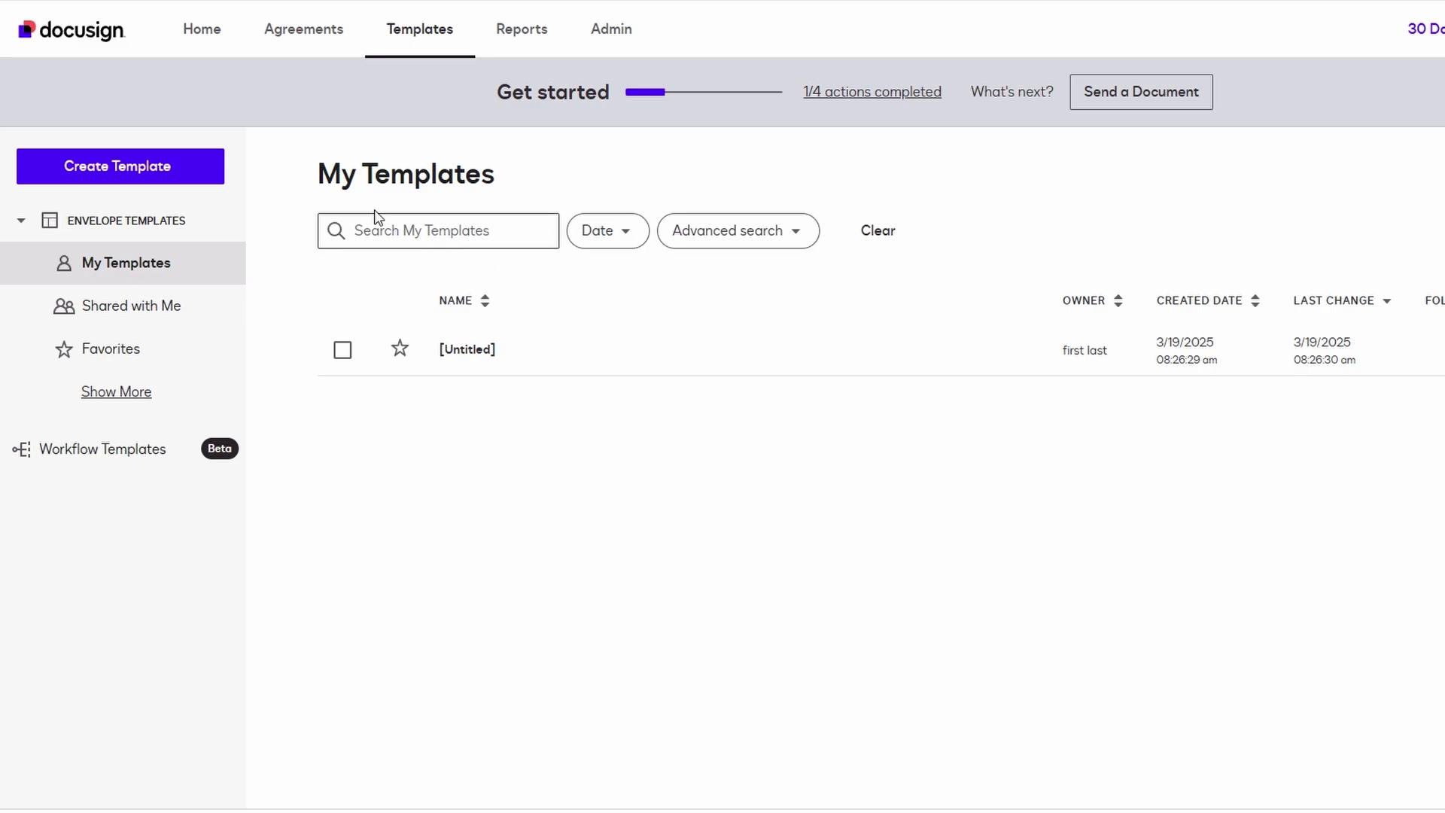
Step: Return to the Home dashboard and scroll down the page
left_click(199, 41)
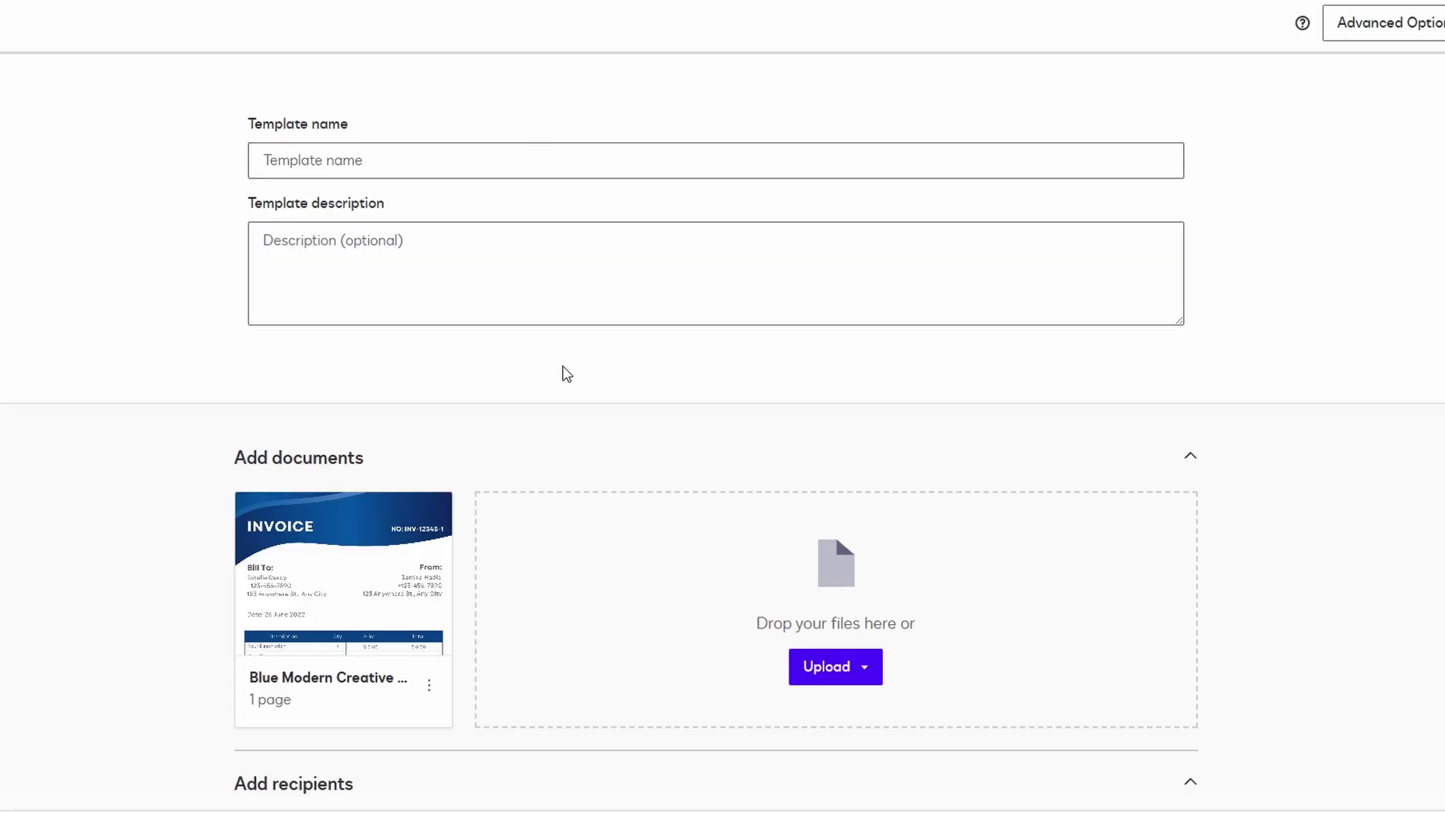
scroll(561, 371, "down", 3)
mouse_move(253, 278)
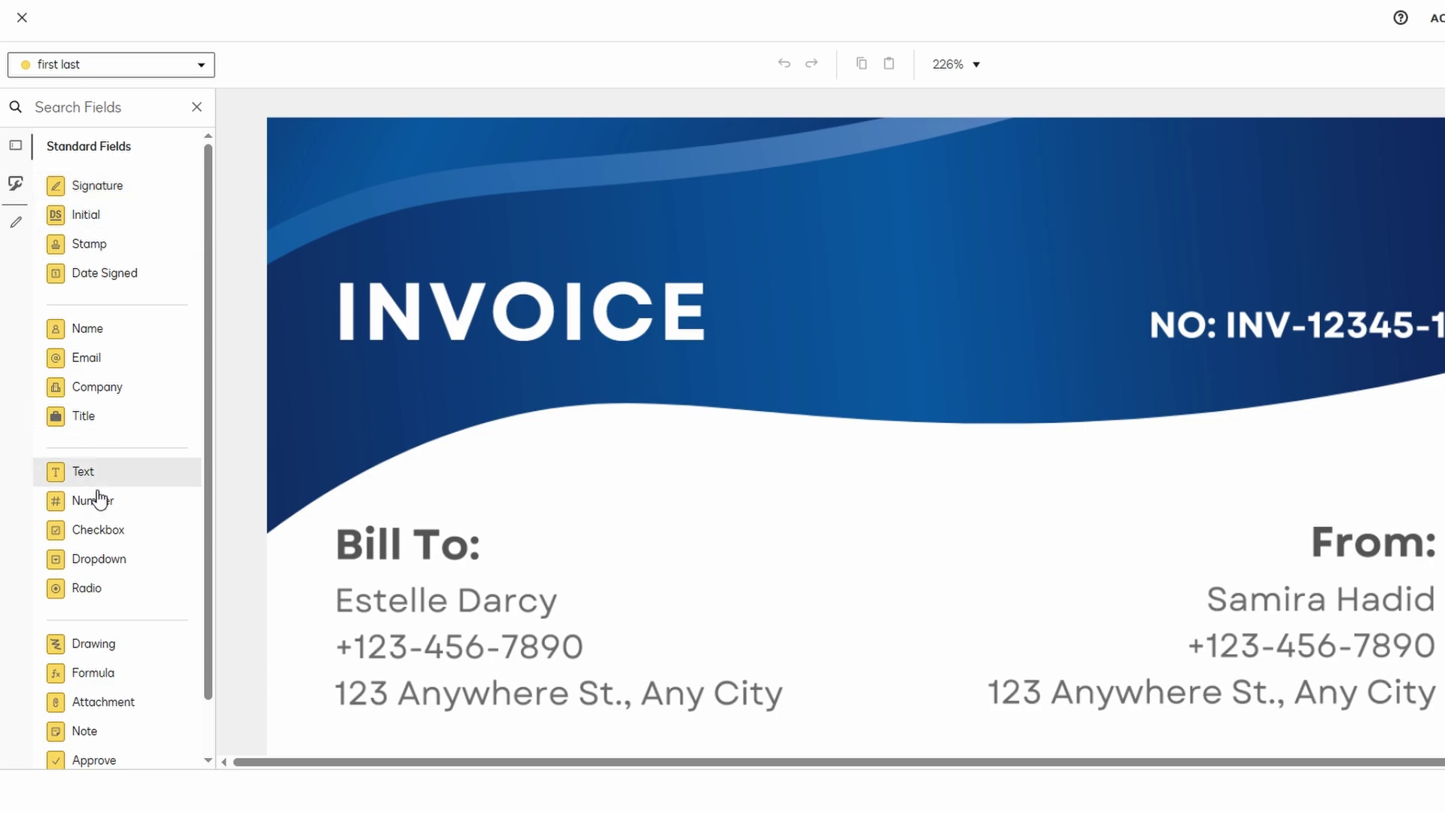
Step: Drop a Text field above Bill To and an Email field just above it on the invoice
left_click(87, 473)
left_click(665, 496)
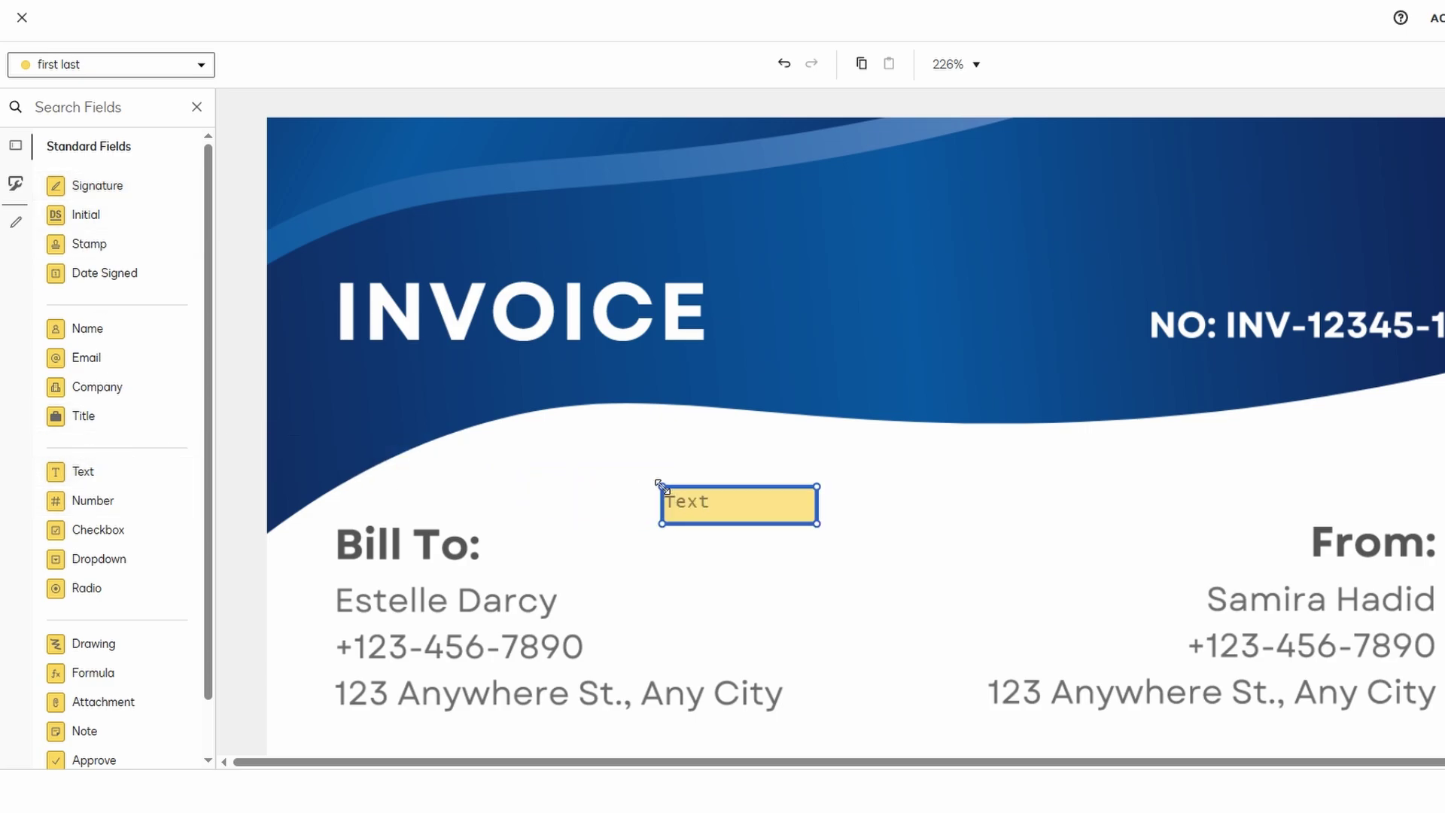
left_click(89, 361)
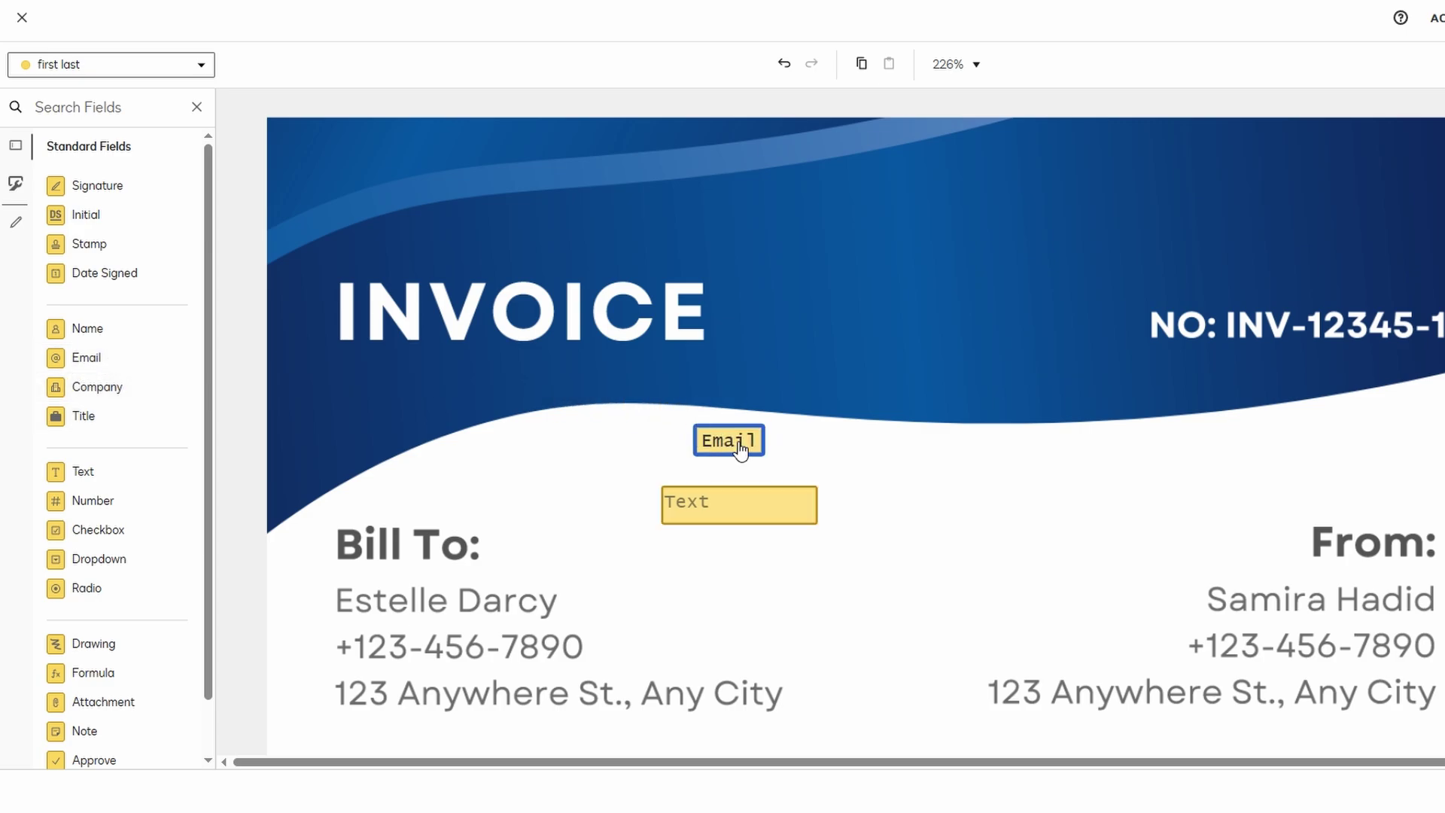
left_click(740, 448)
scroll(900, 452, "down", 10)
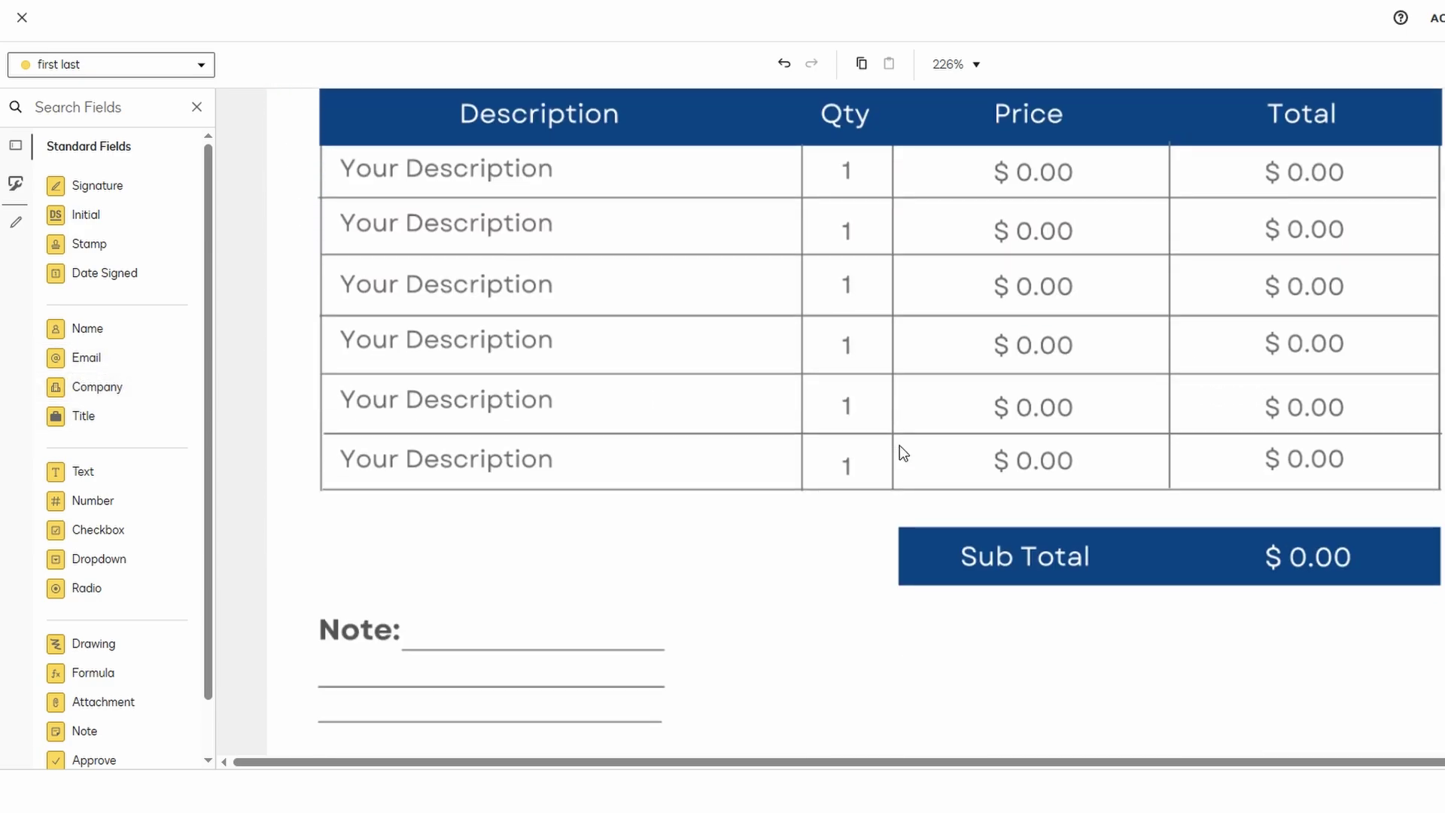
scroll(900, 445, "down", 5)
scroll(900, 445, "up", 17)
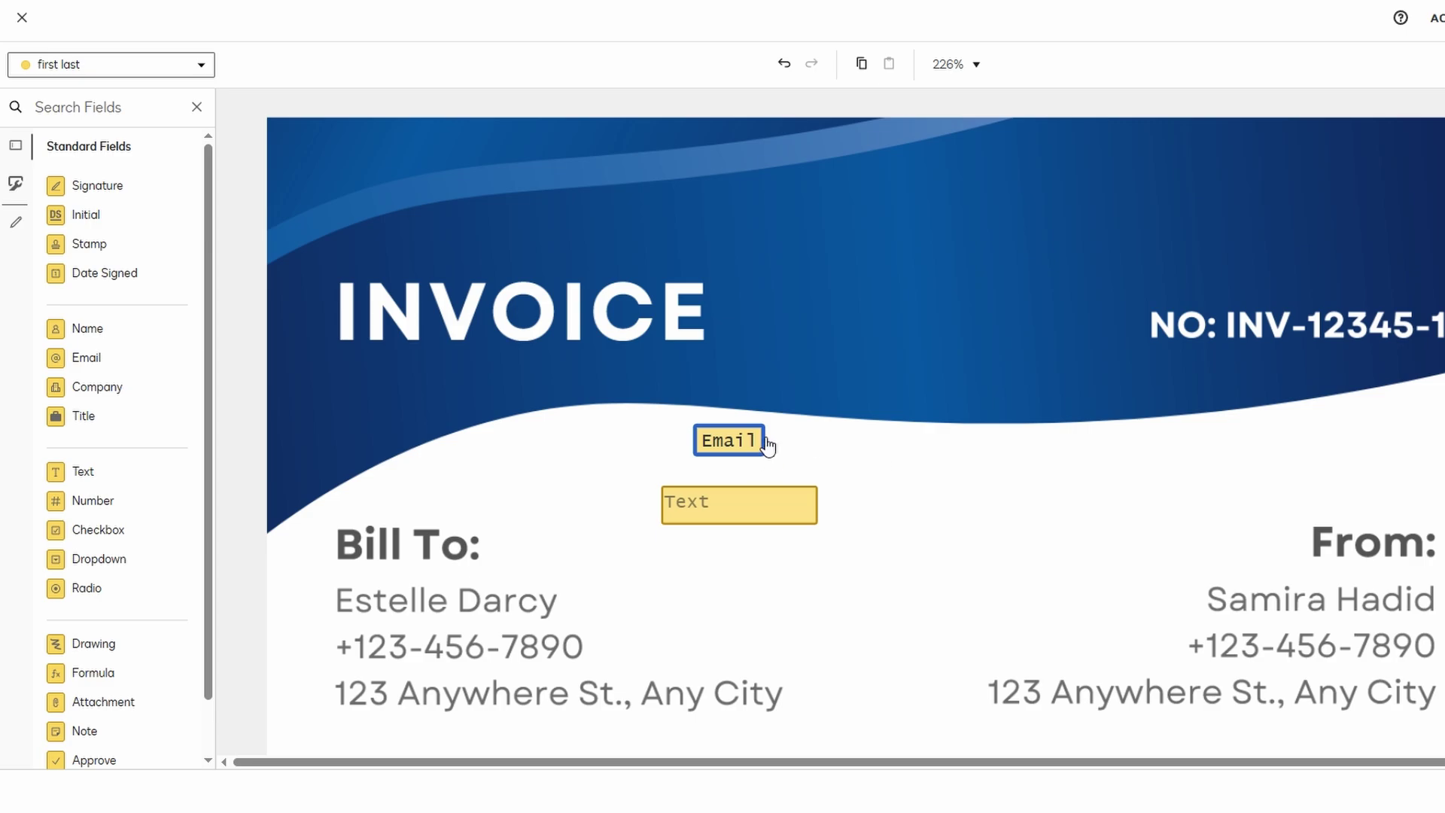
scroll(766, 446, "down", 4)
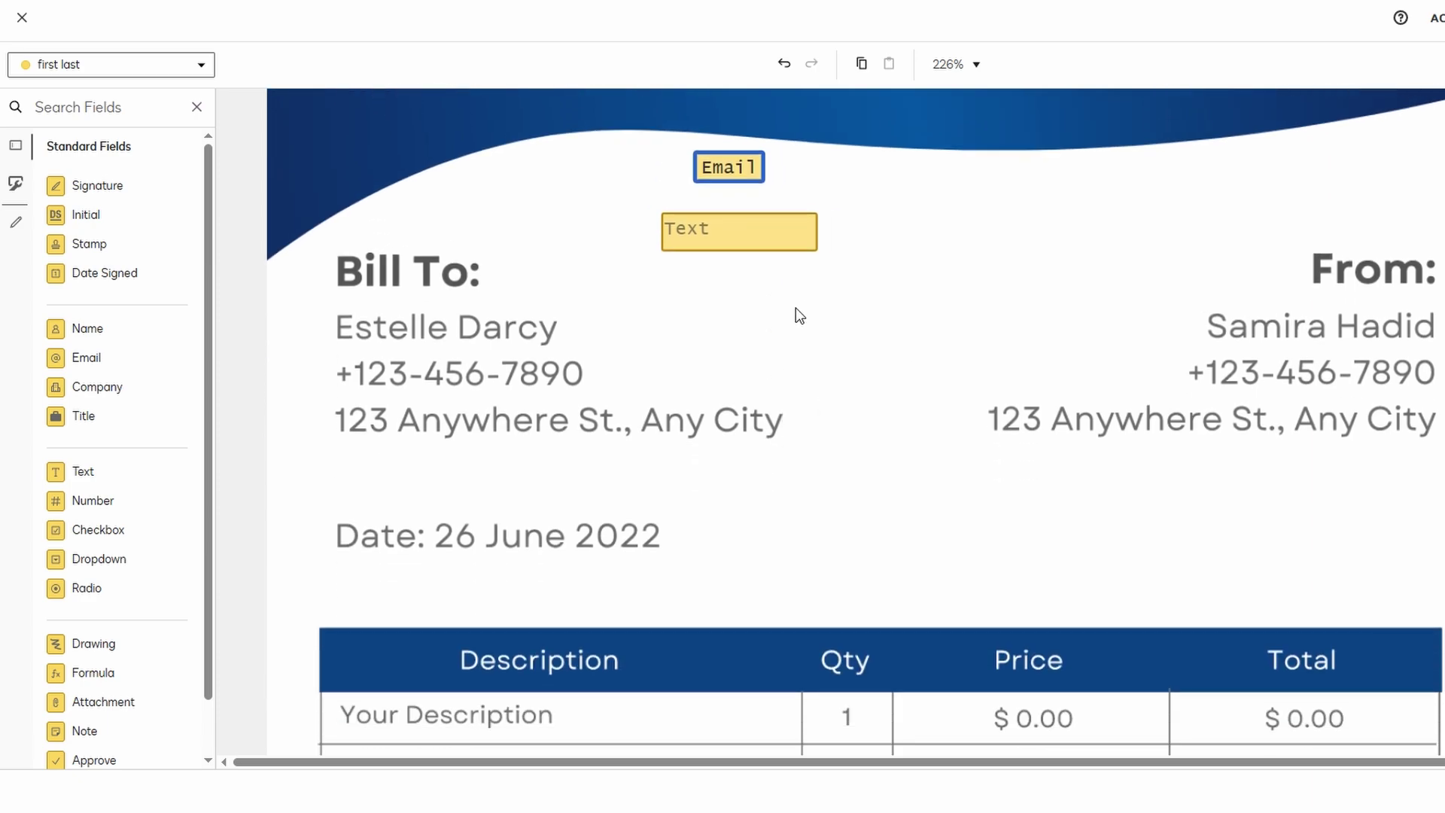
Step: Save the invoice template on exit, then open the older [Untitled] template's details
left_click(16, 18)
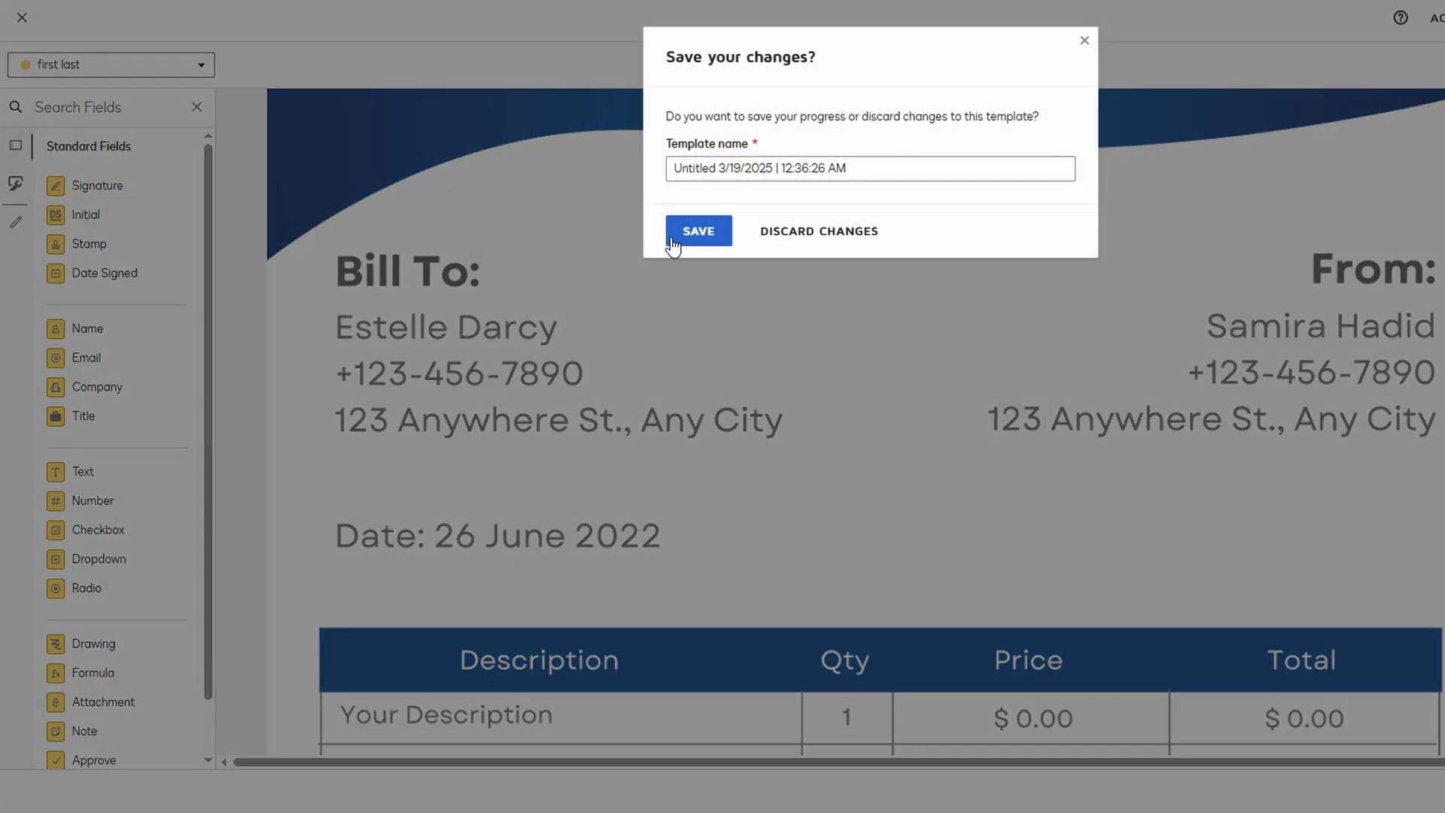
left_click(686, 238)
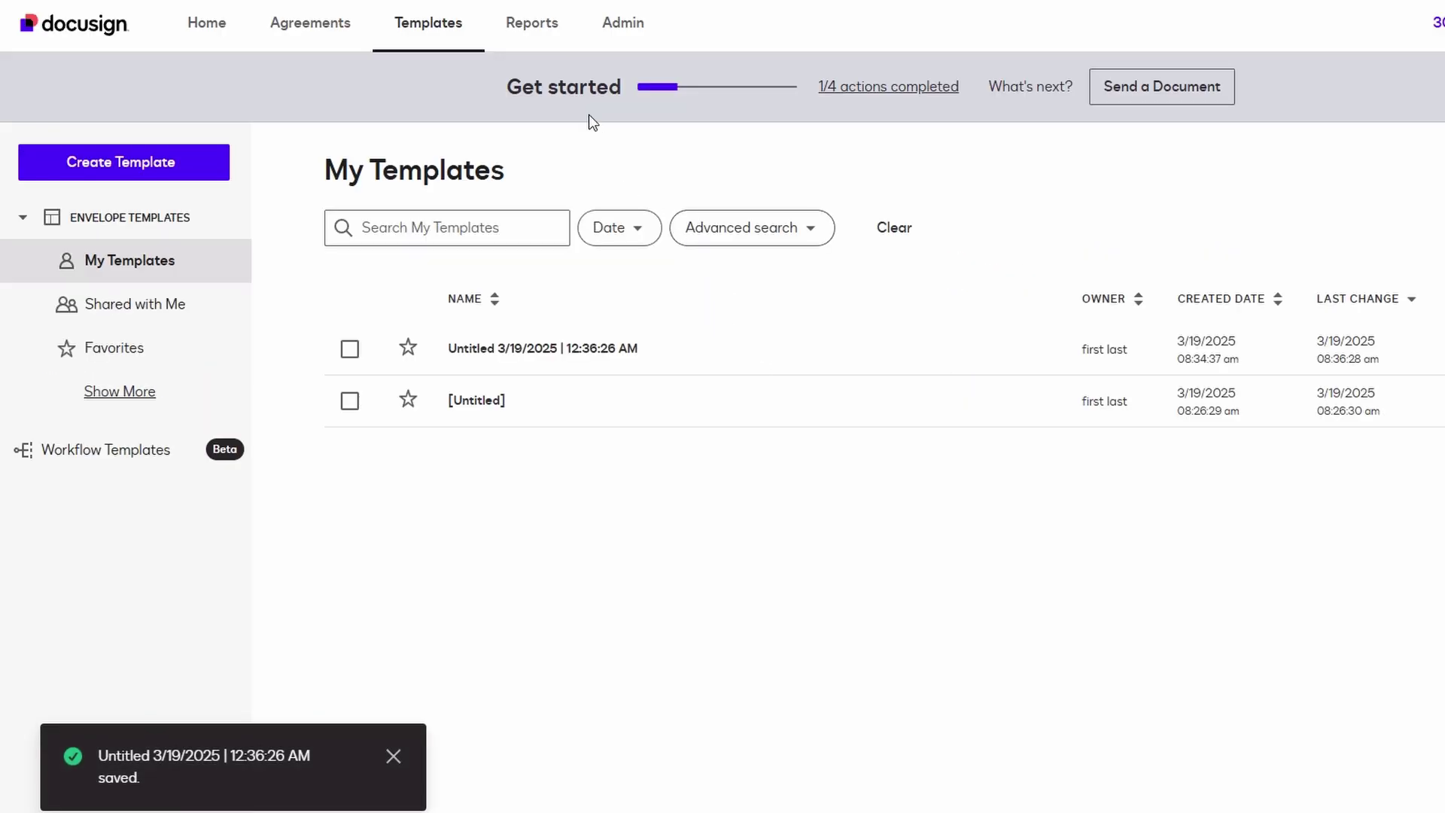
left_click(478, 405)
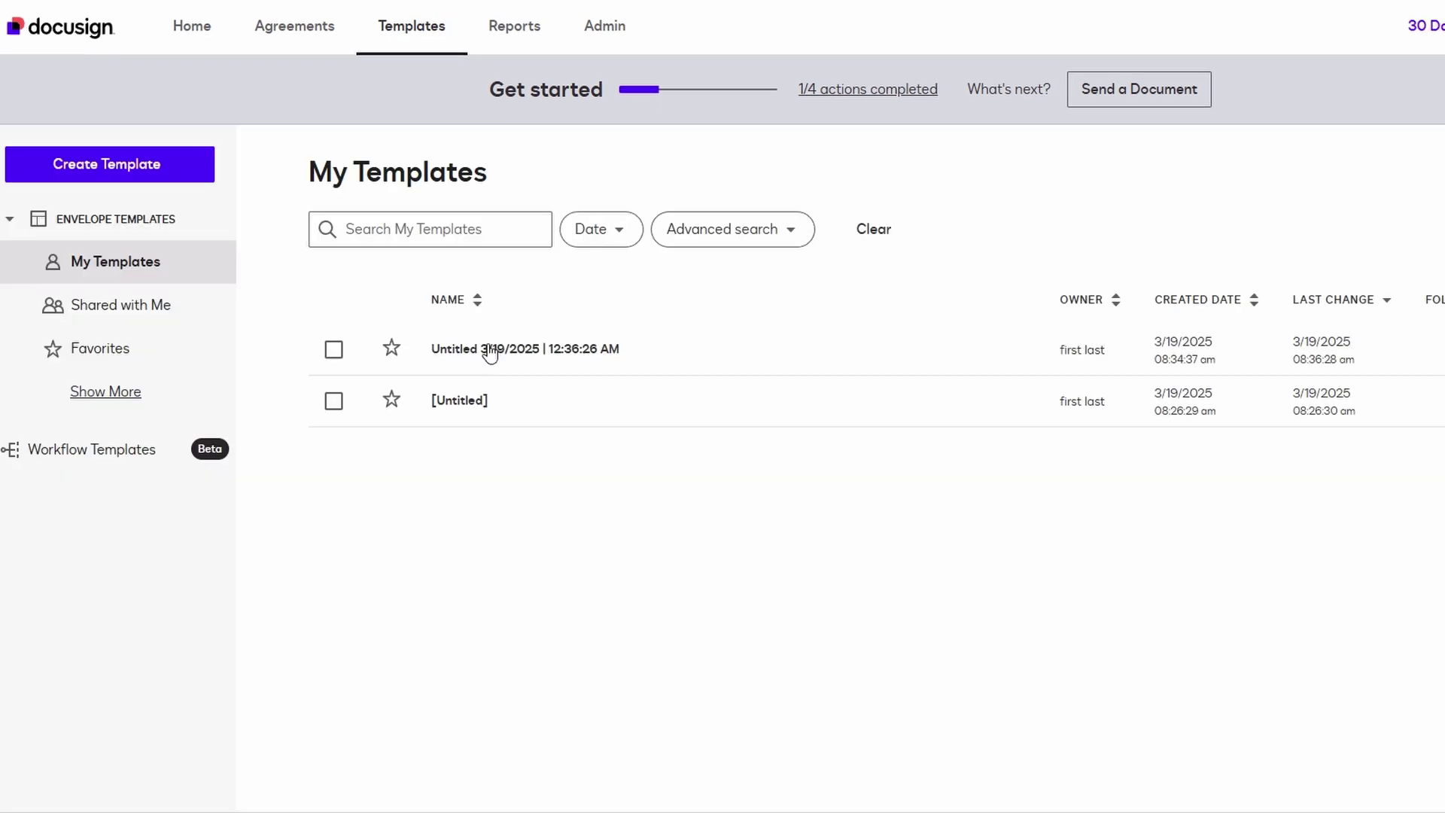
Step: Open the saved Untitled 3/19/2025 invoice template and scroll through its details
left_click(496, 348)
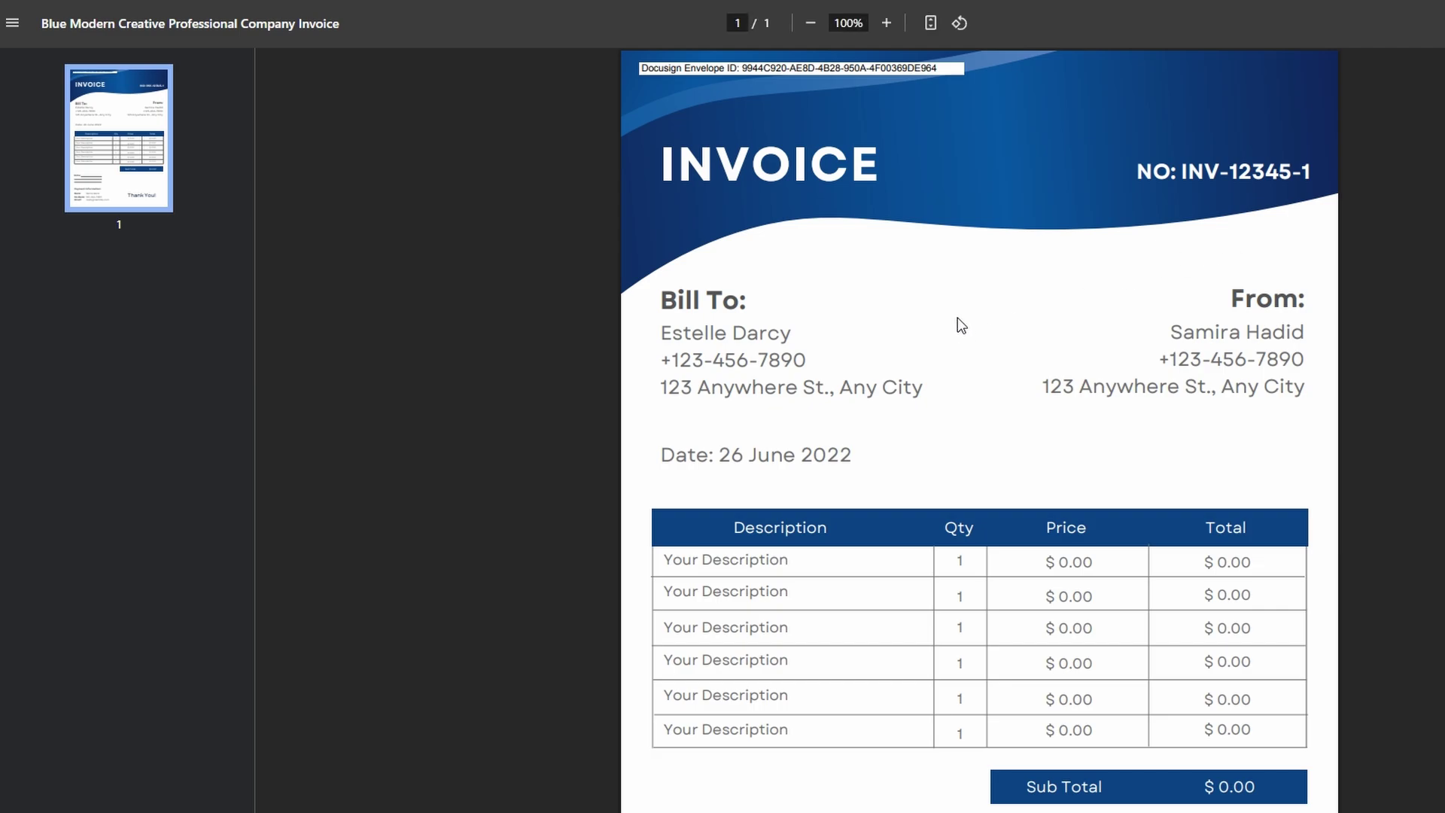
scroll(959, 317, "down", 3)
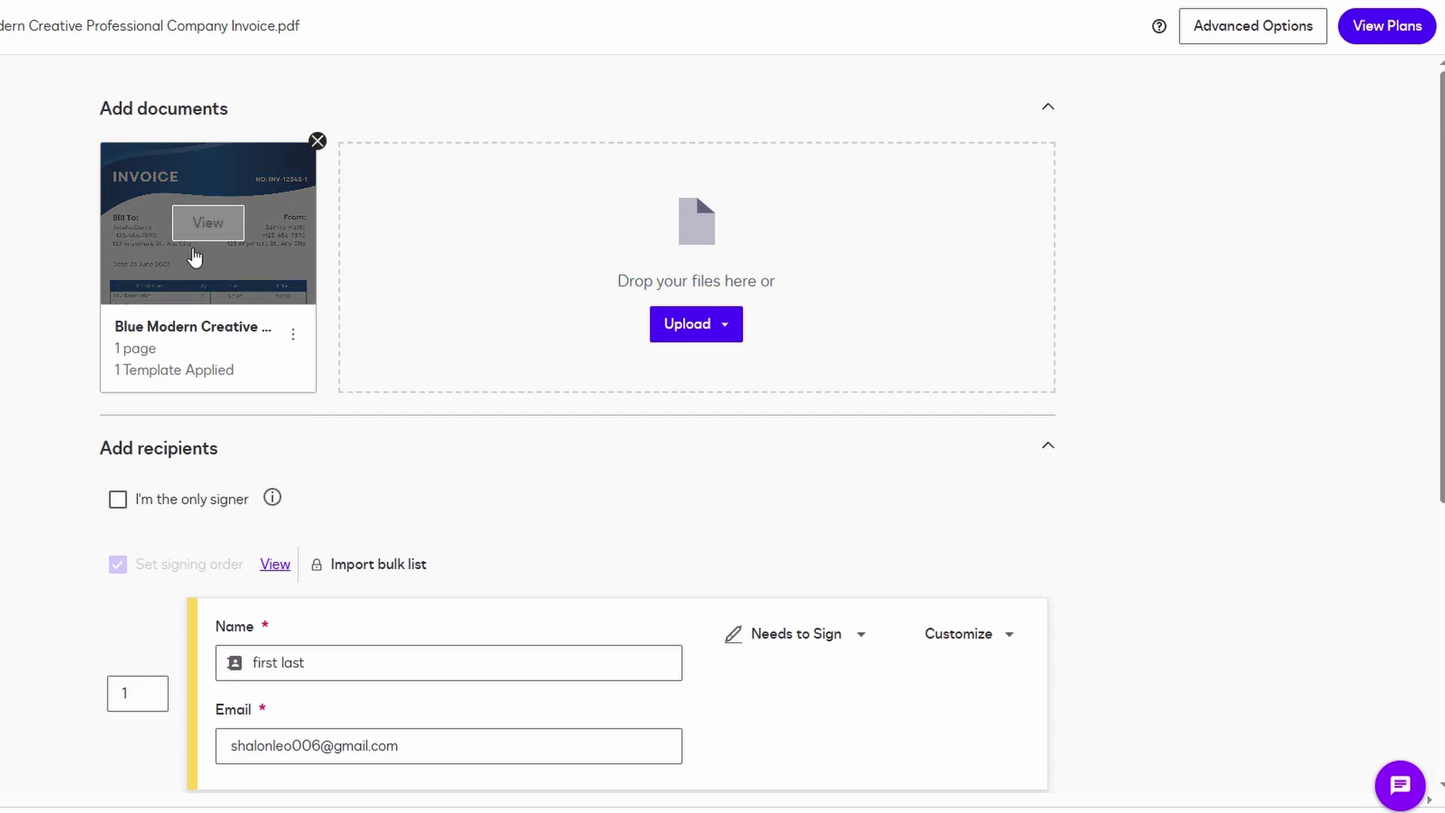
Step: Continue past field placement and send the invoice envelope, reaching the 'Agreement sent' confirmation
scroll(241, 248, "down", 5)
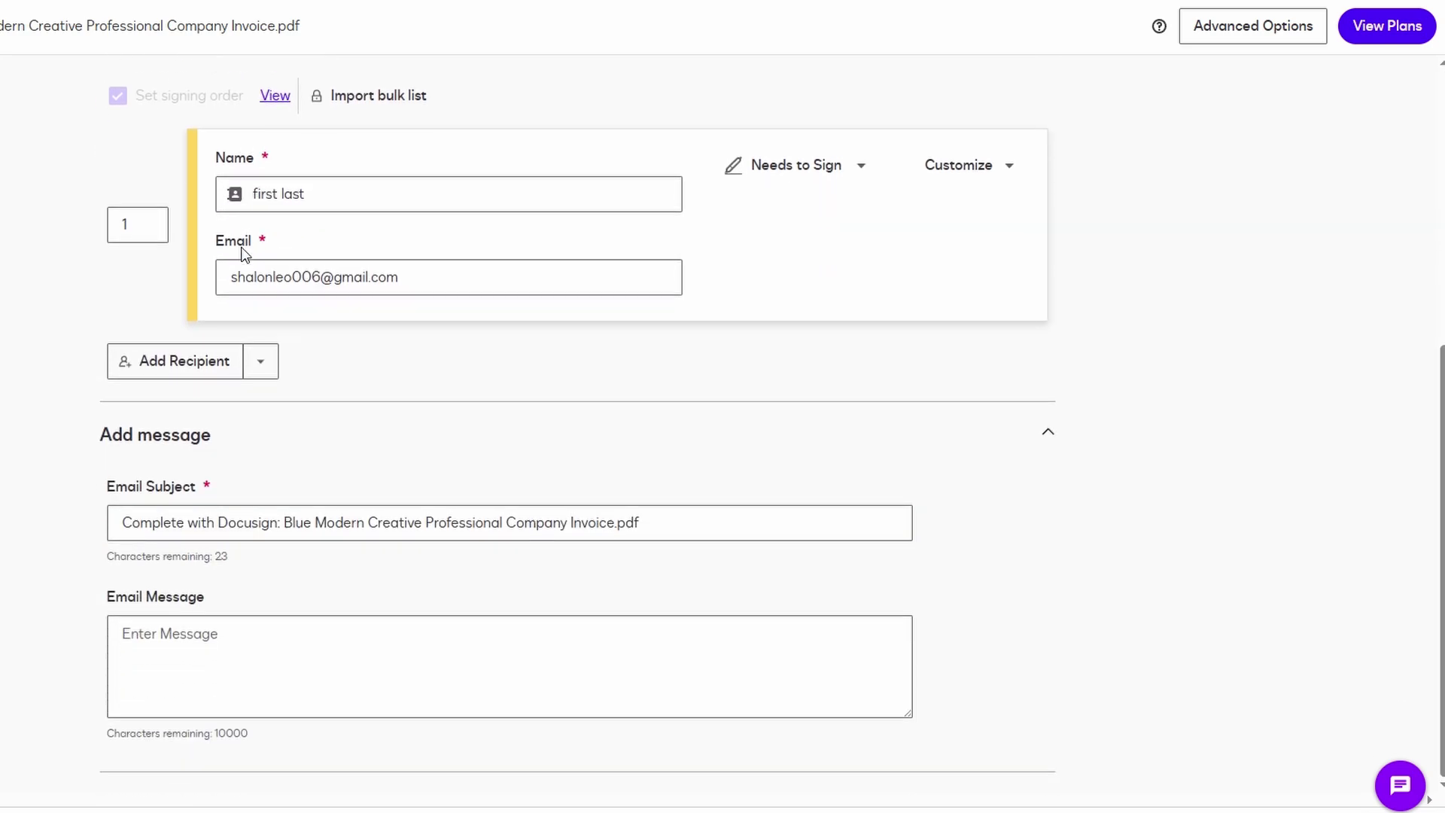
scroll(607, 491, "down", 1)
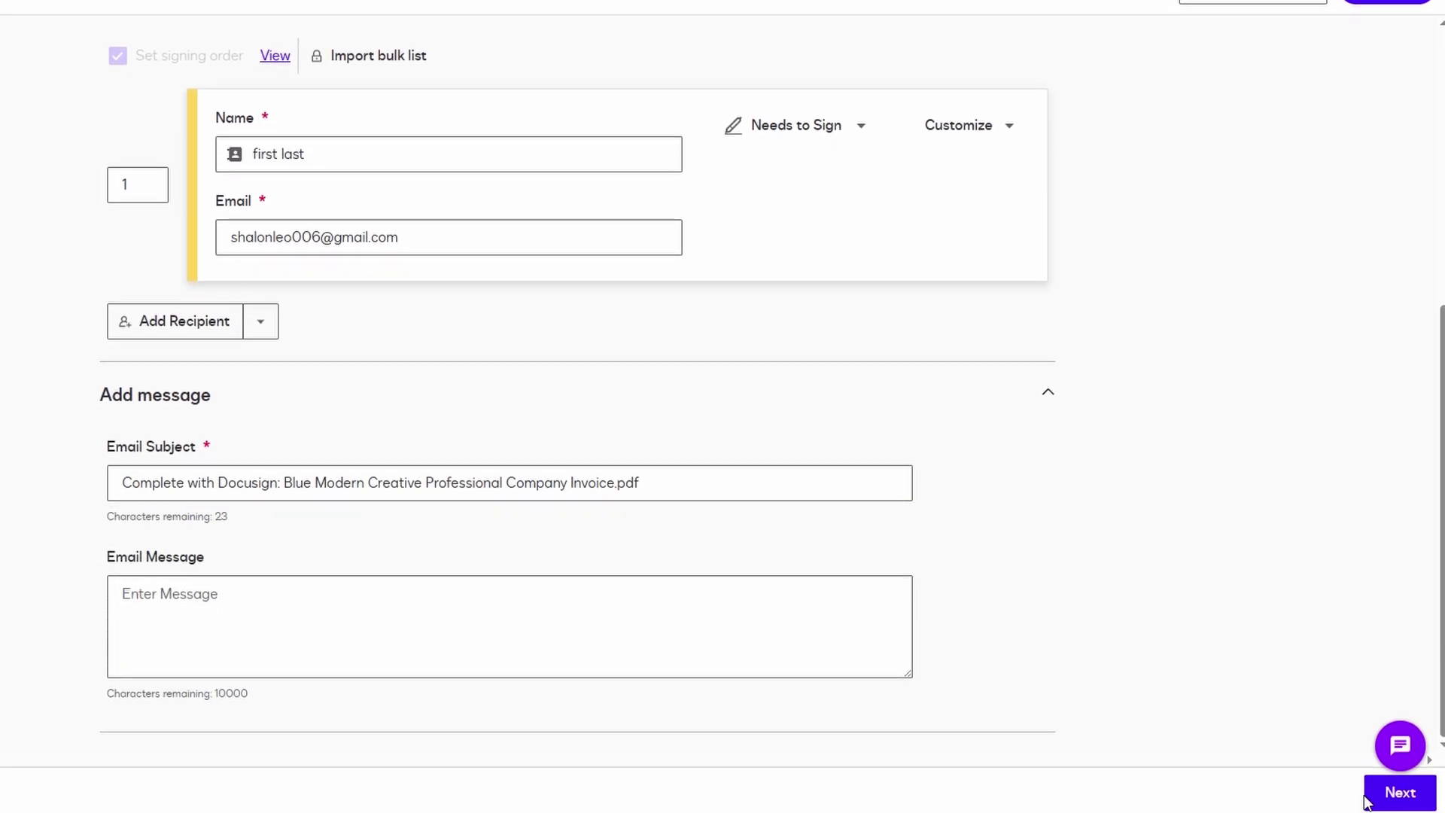
left_click(1404, 791)
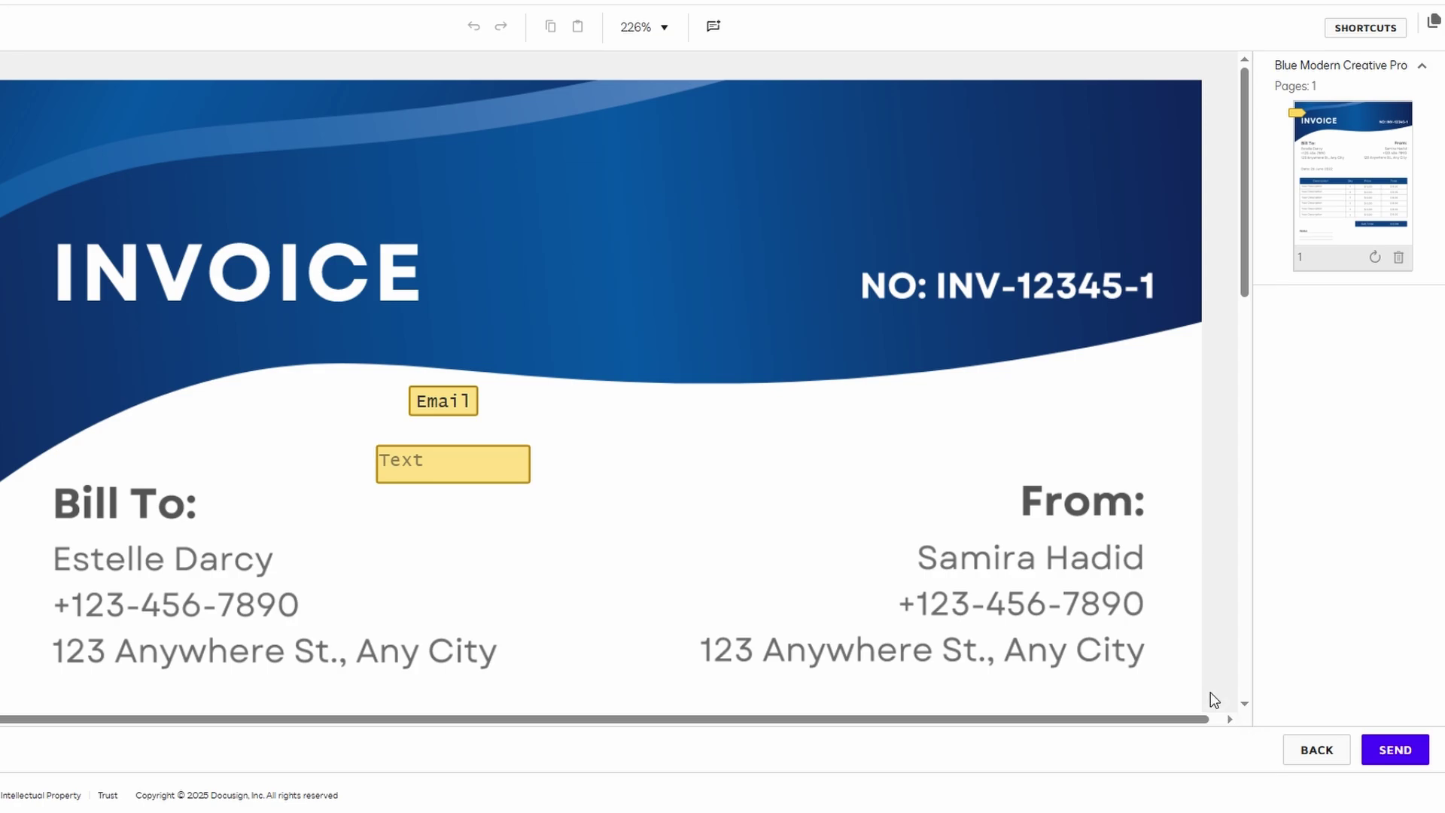
left_click(1389, 747)
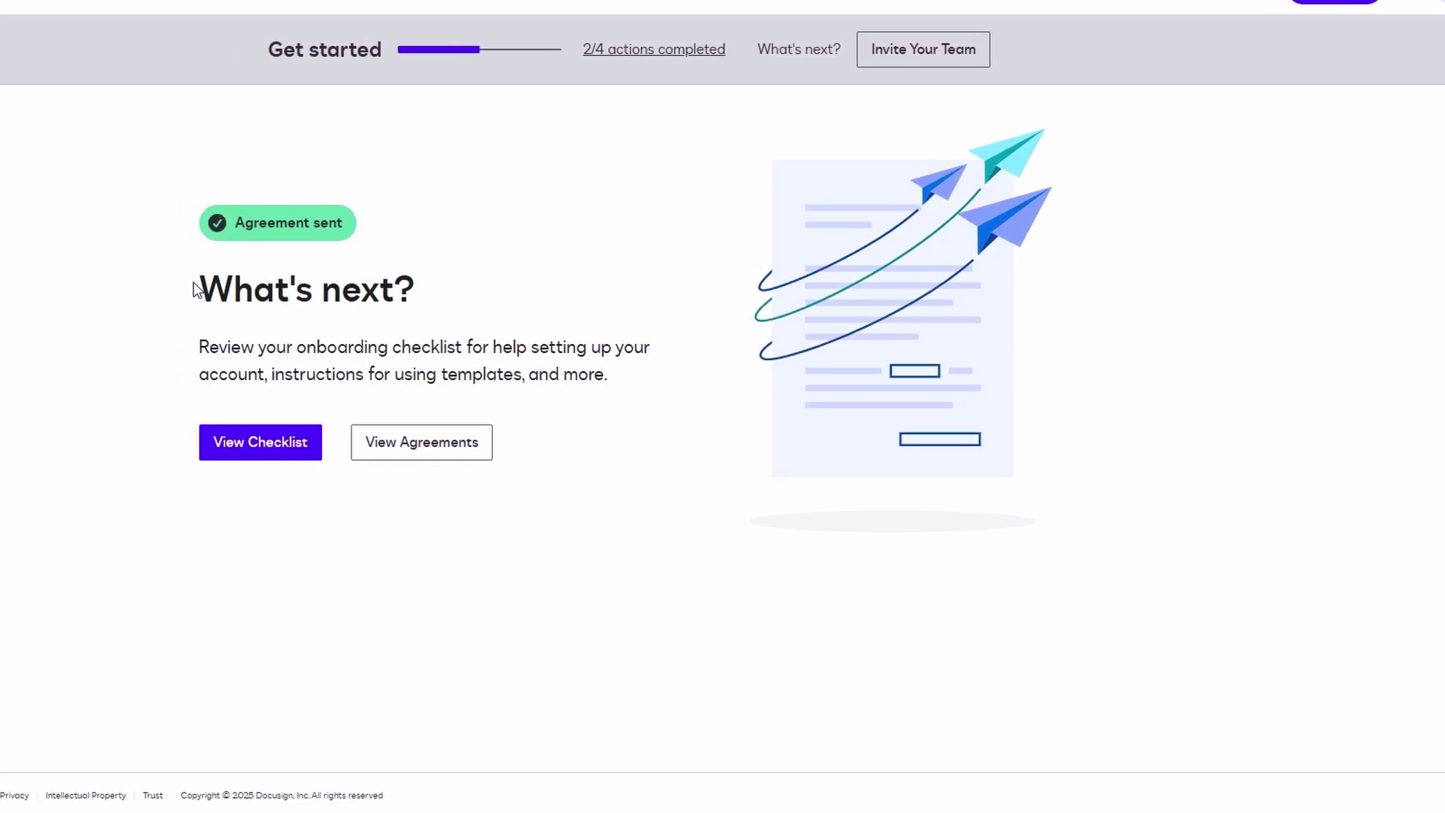
Step: Review and close the onboarding checklist, then list Sent agreements showing the invoice as Need to sign
left_click_drag(185, 287, 480, 297)
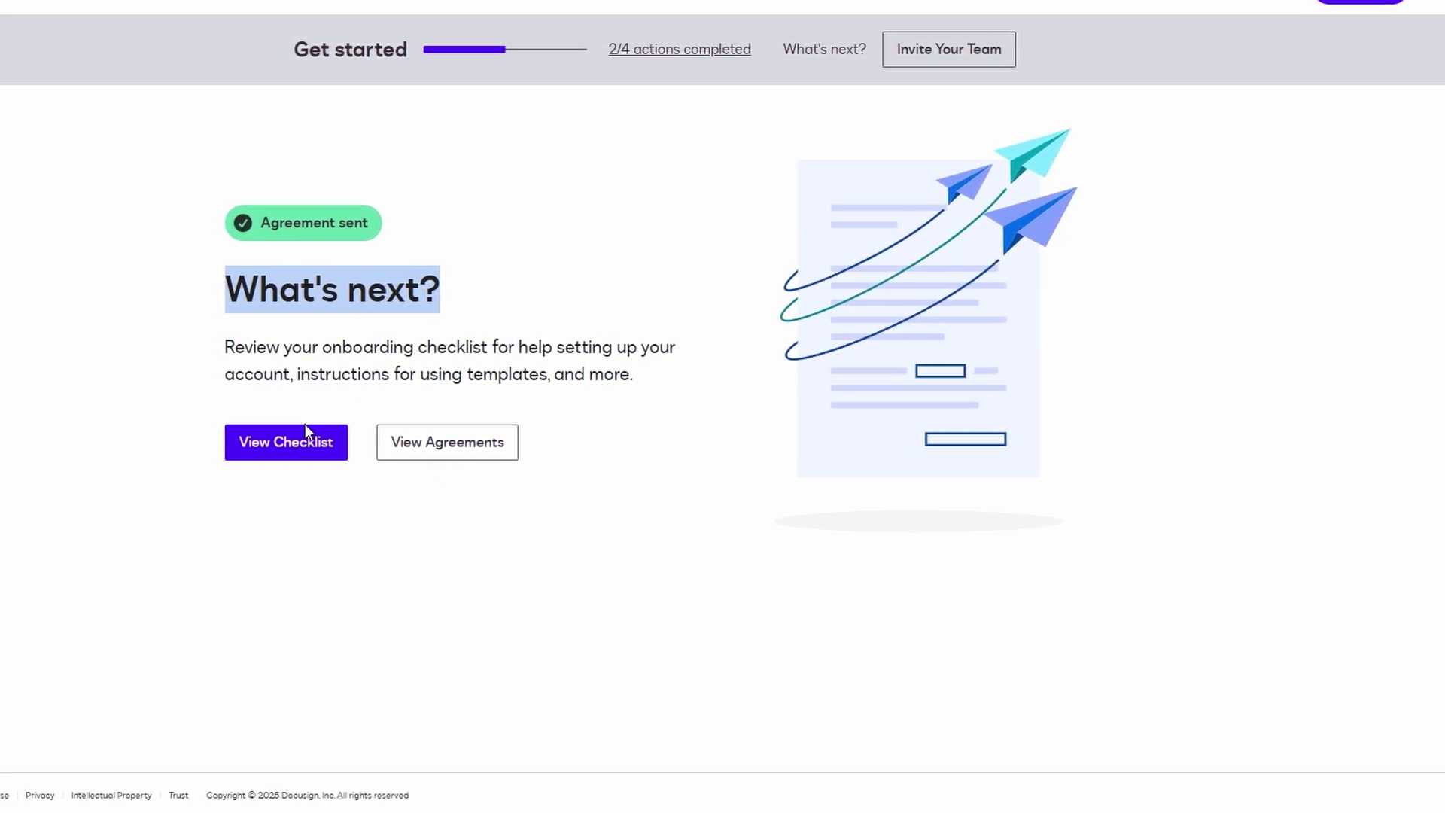
left_click(305, 448)
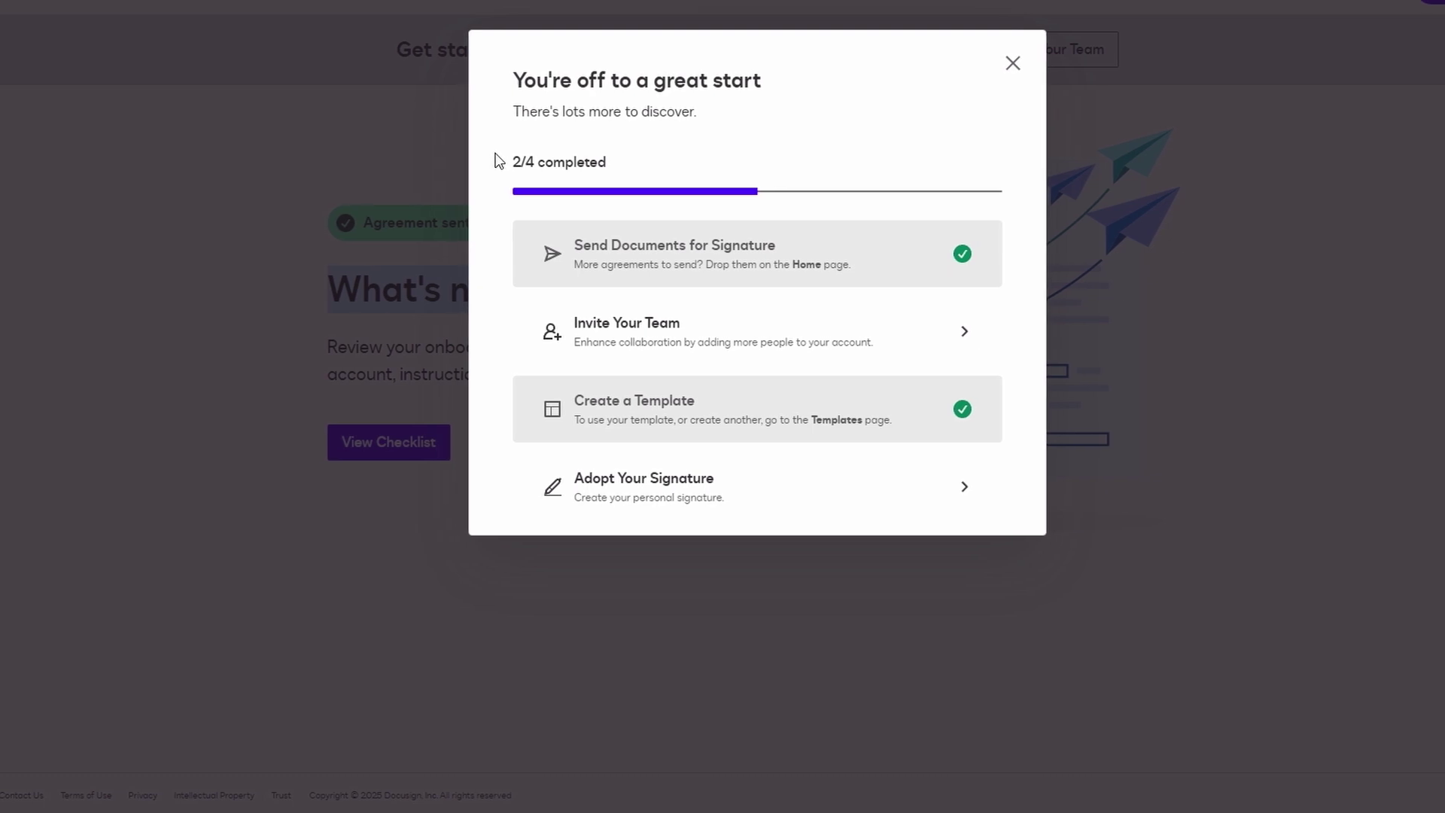
left_click_drag(788, 74, 479, 73)
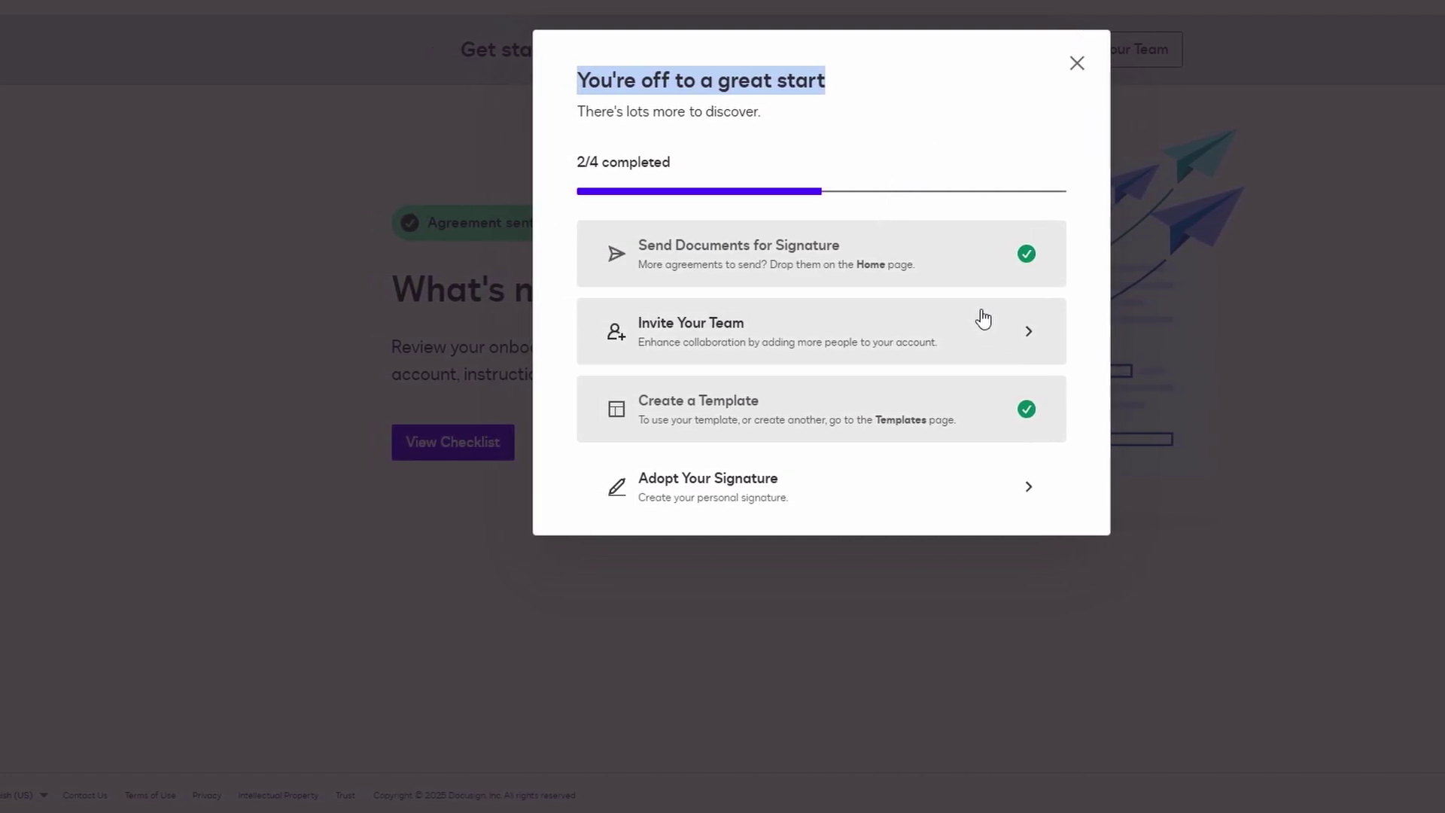
left_click(1080, 63)
left_click(662, 450)
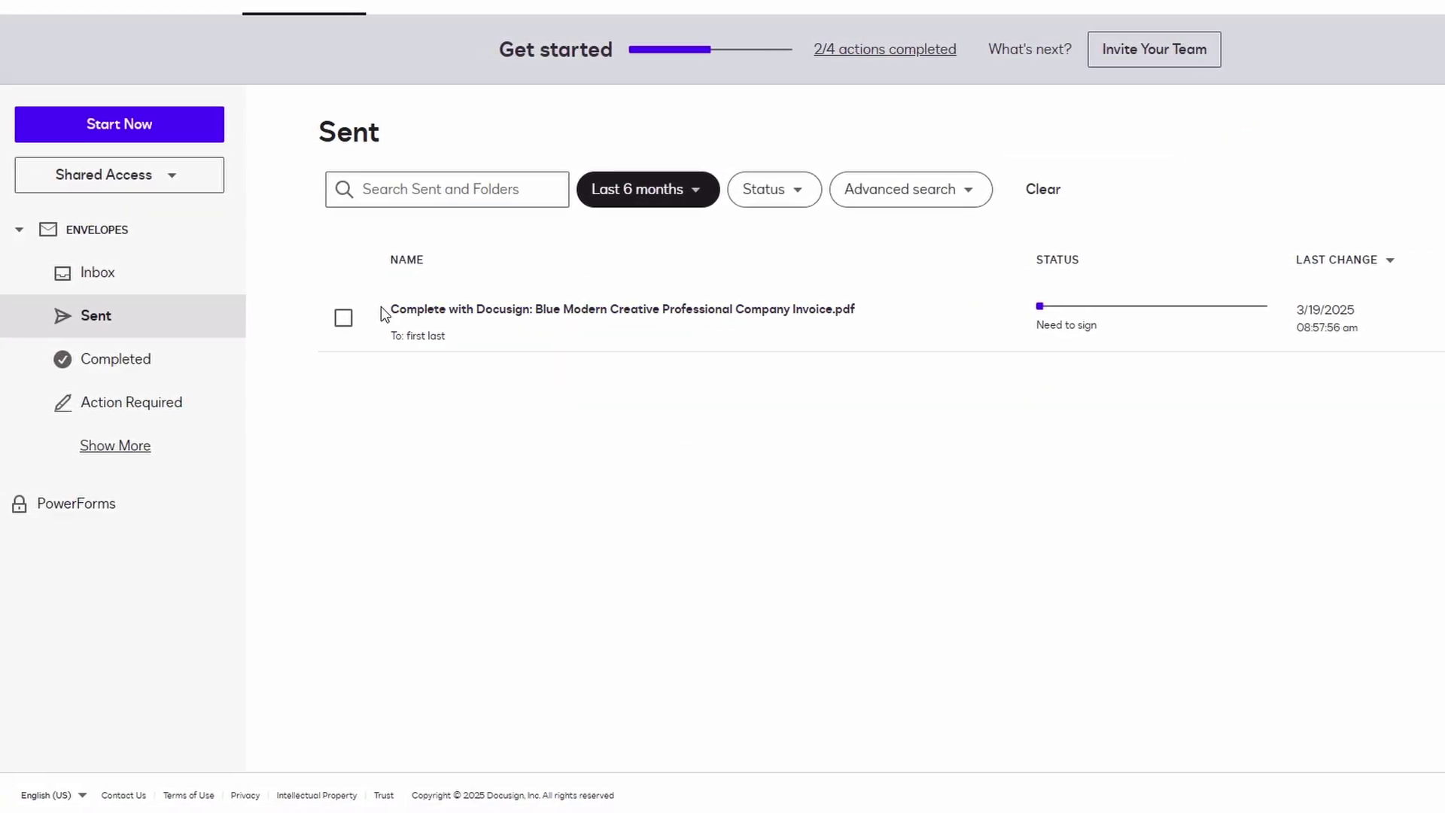
Step: Inspect the Blue Modern Creative Professional Company Invoice envelope's recipients and status, then return Home
left_click(431, 310)
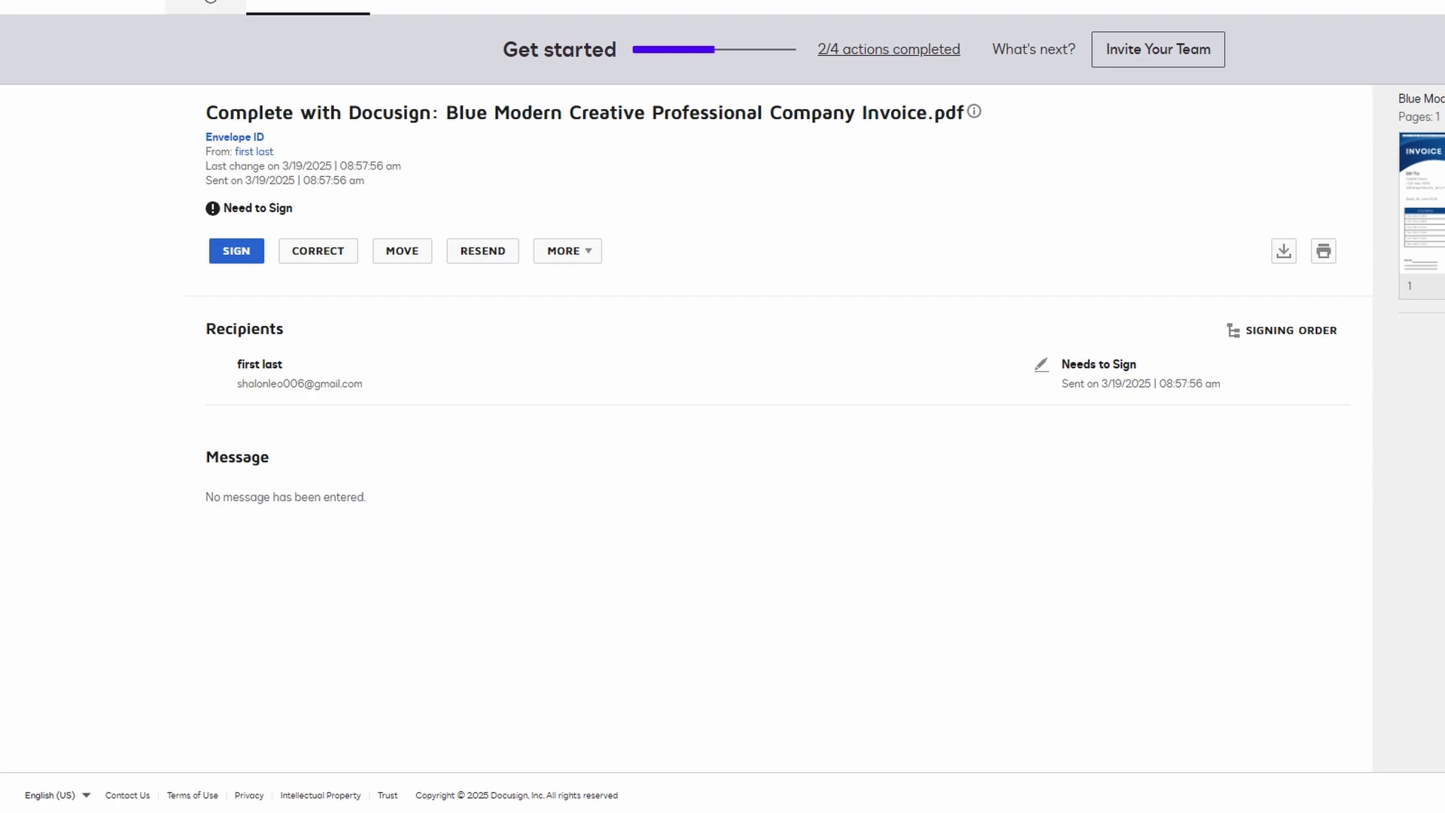
left_click(207, 6)
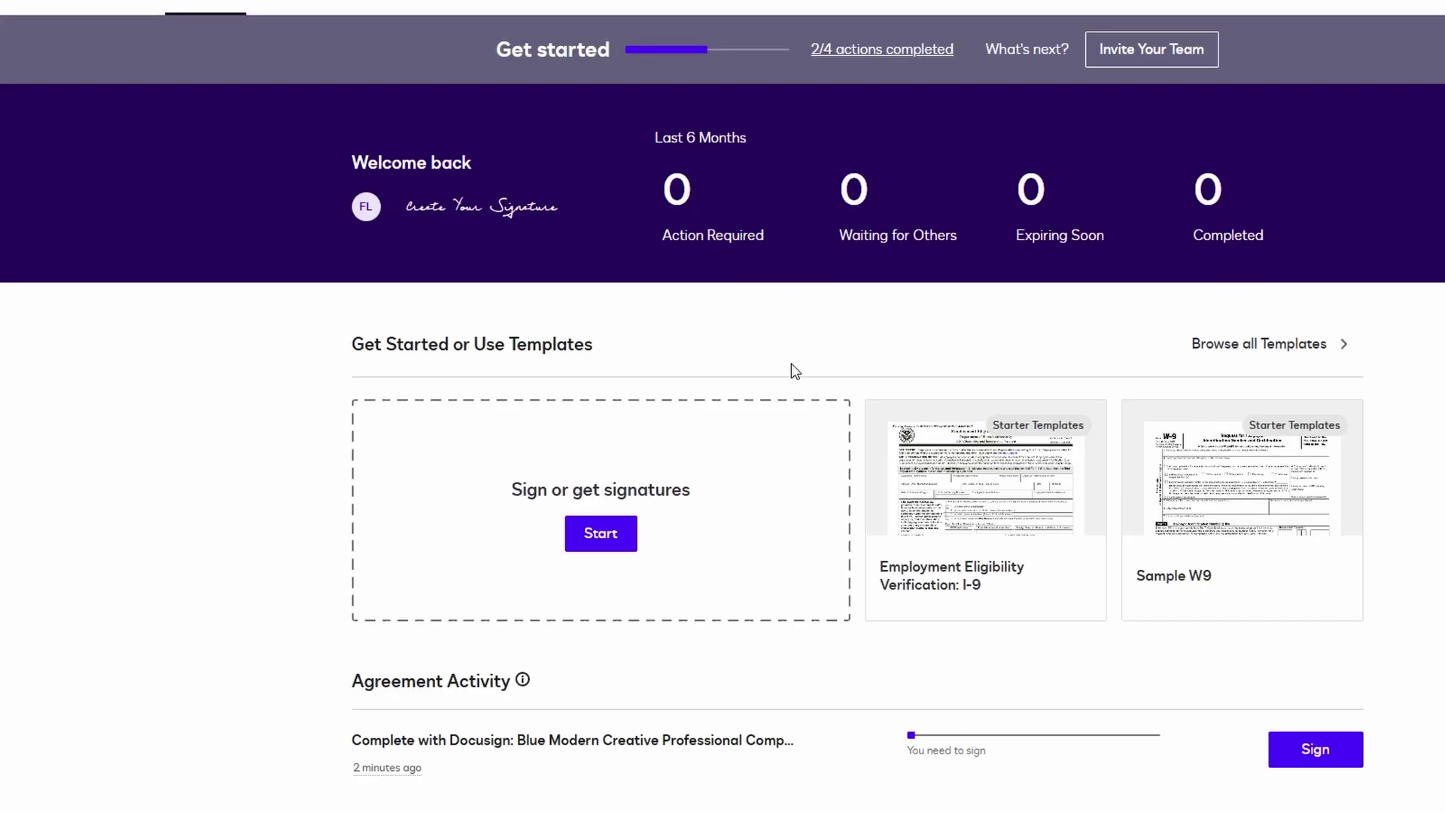
scroll(828, 399, "down", 3)
left_click(992, 309)
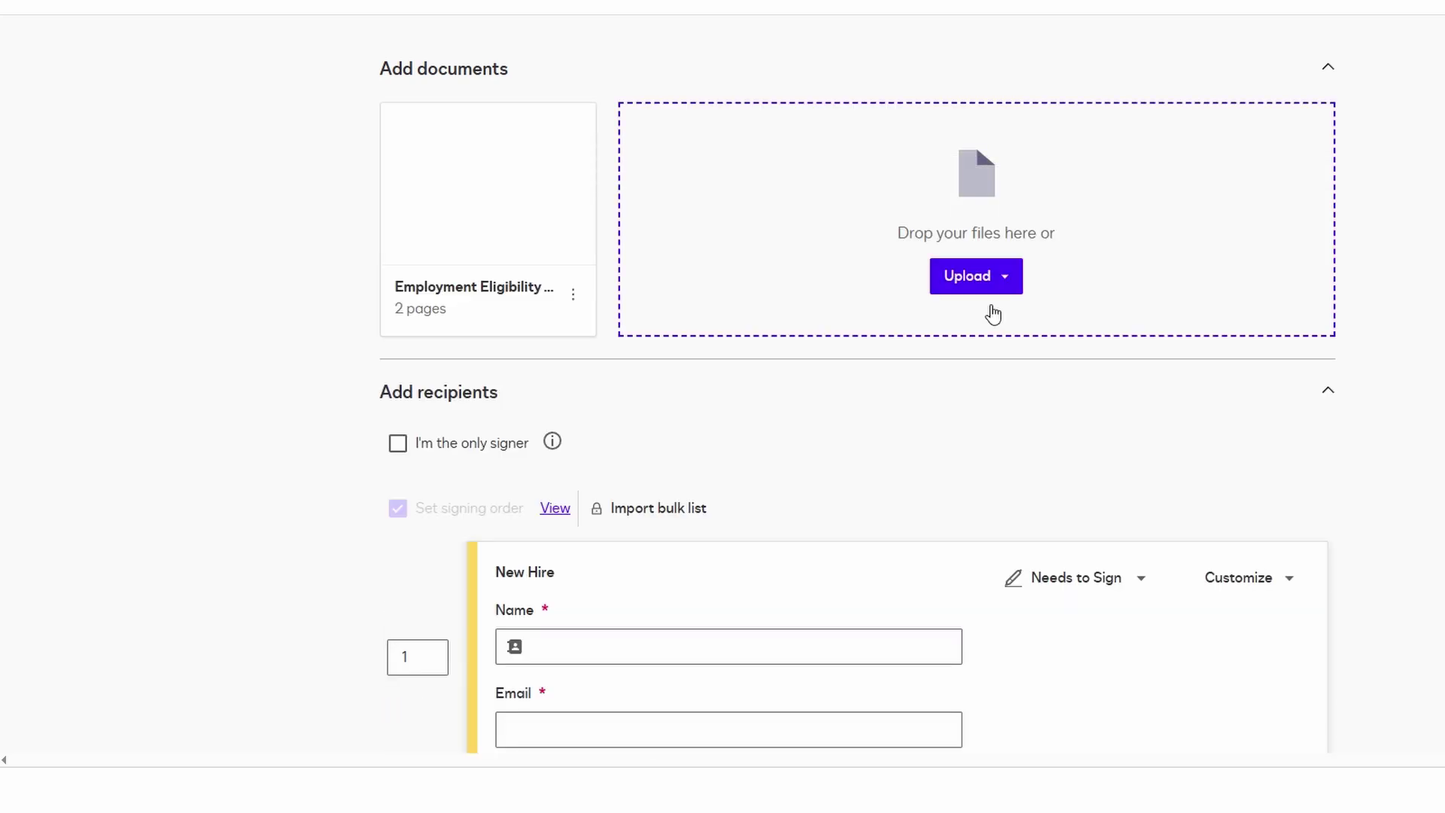
scroll(993, 310, "down", 3)
scroll(994, 310, "down", 2)
scroll(995, 312, "down", 1)
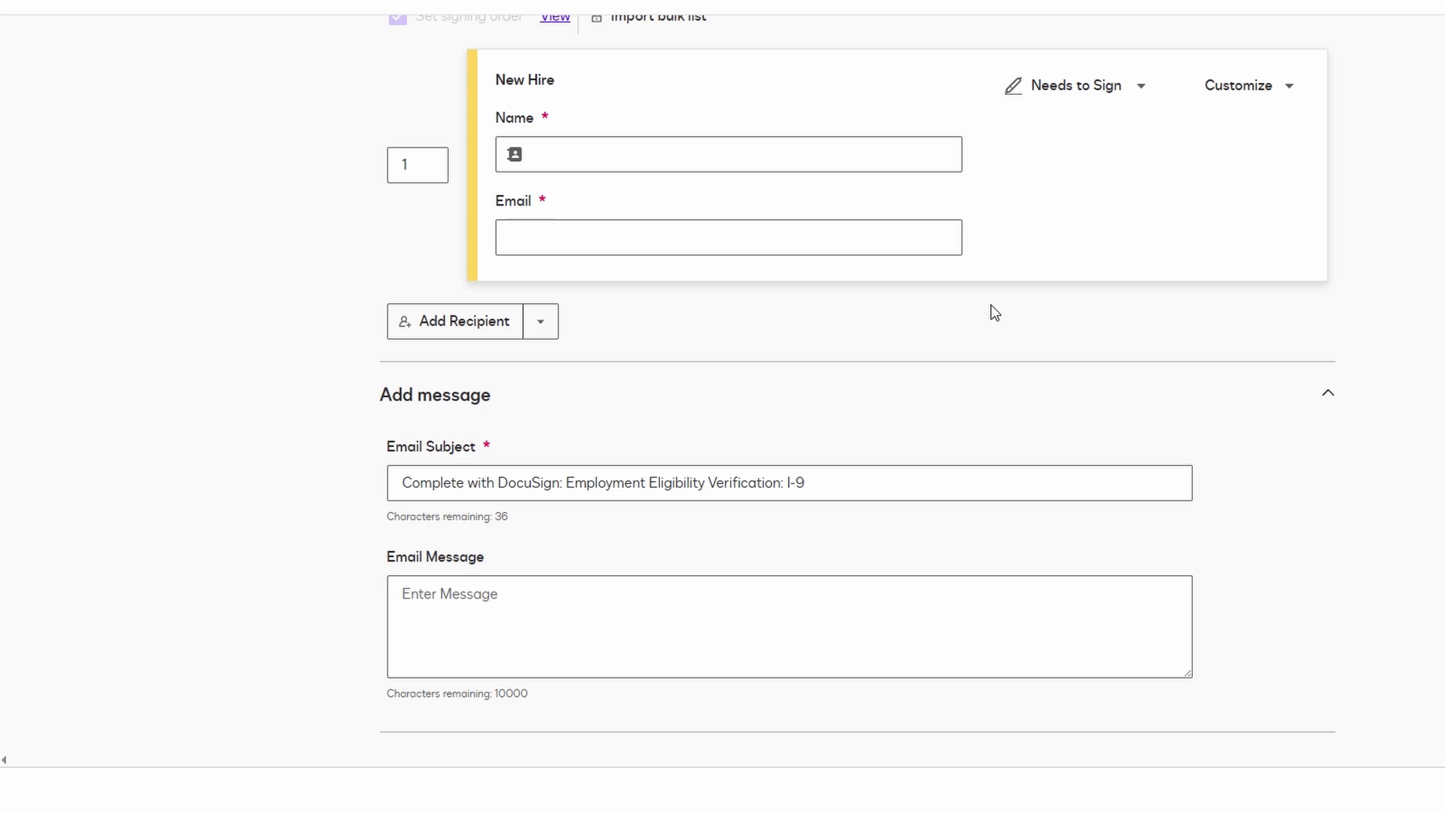
left_click(541, 322)
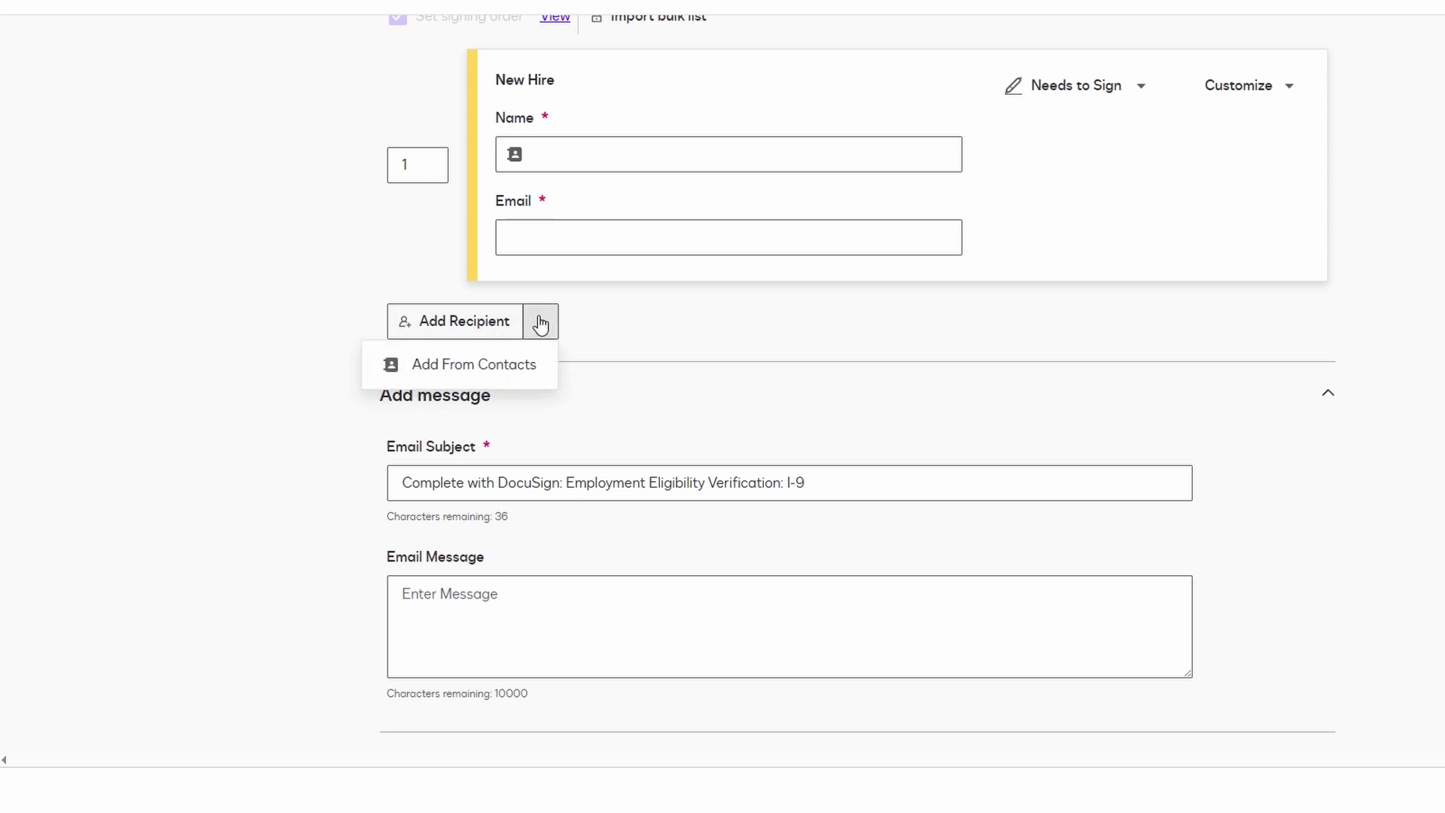
left_click(692, 347)
scroll(697, 343, "up", 5)
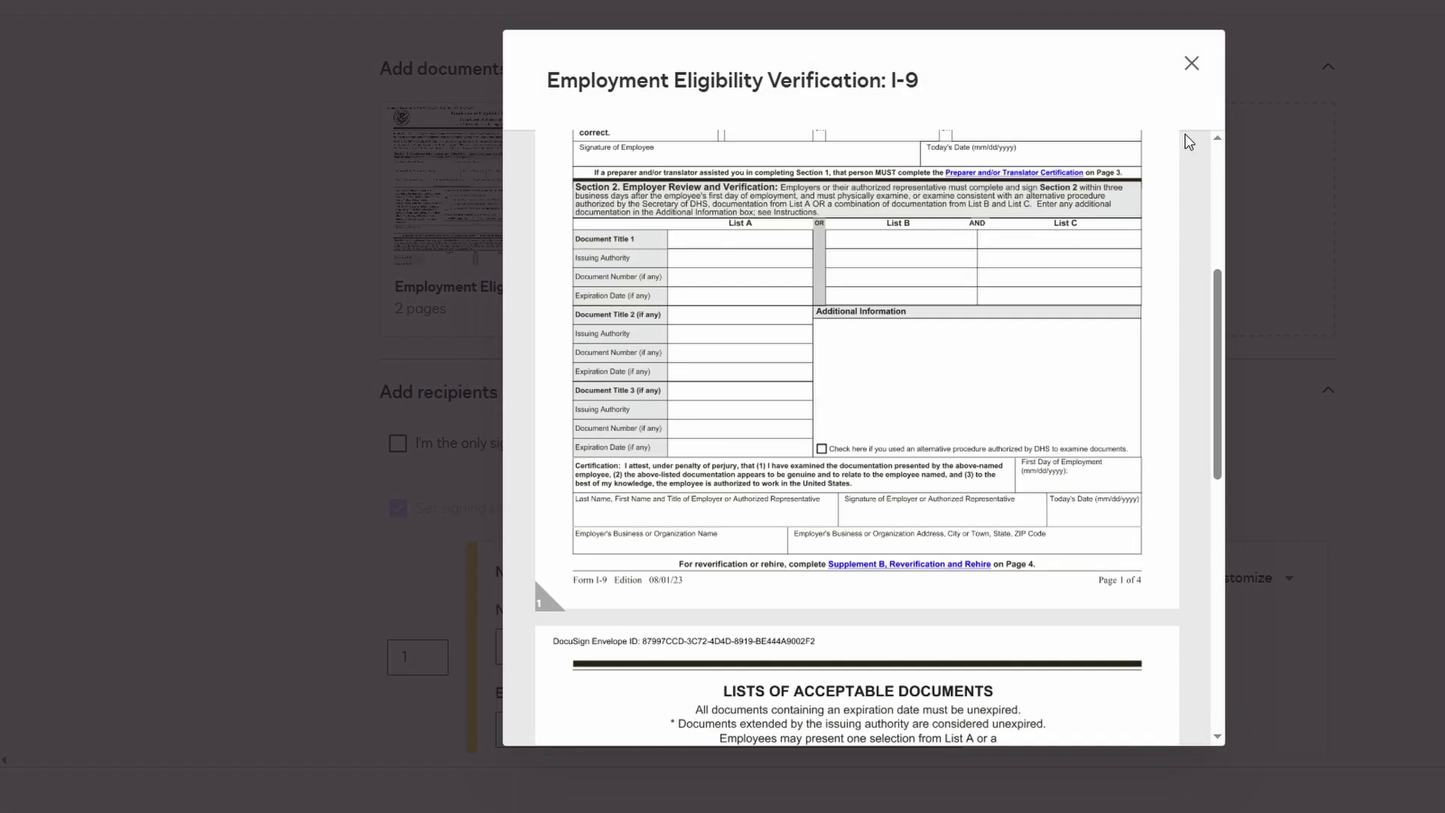
left_click(1191, 63)
left_click(27, 2)
left_click(865, 215)
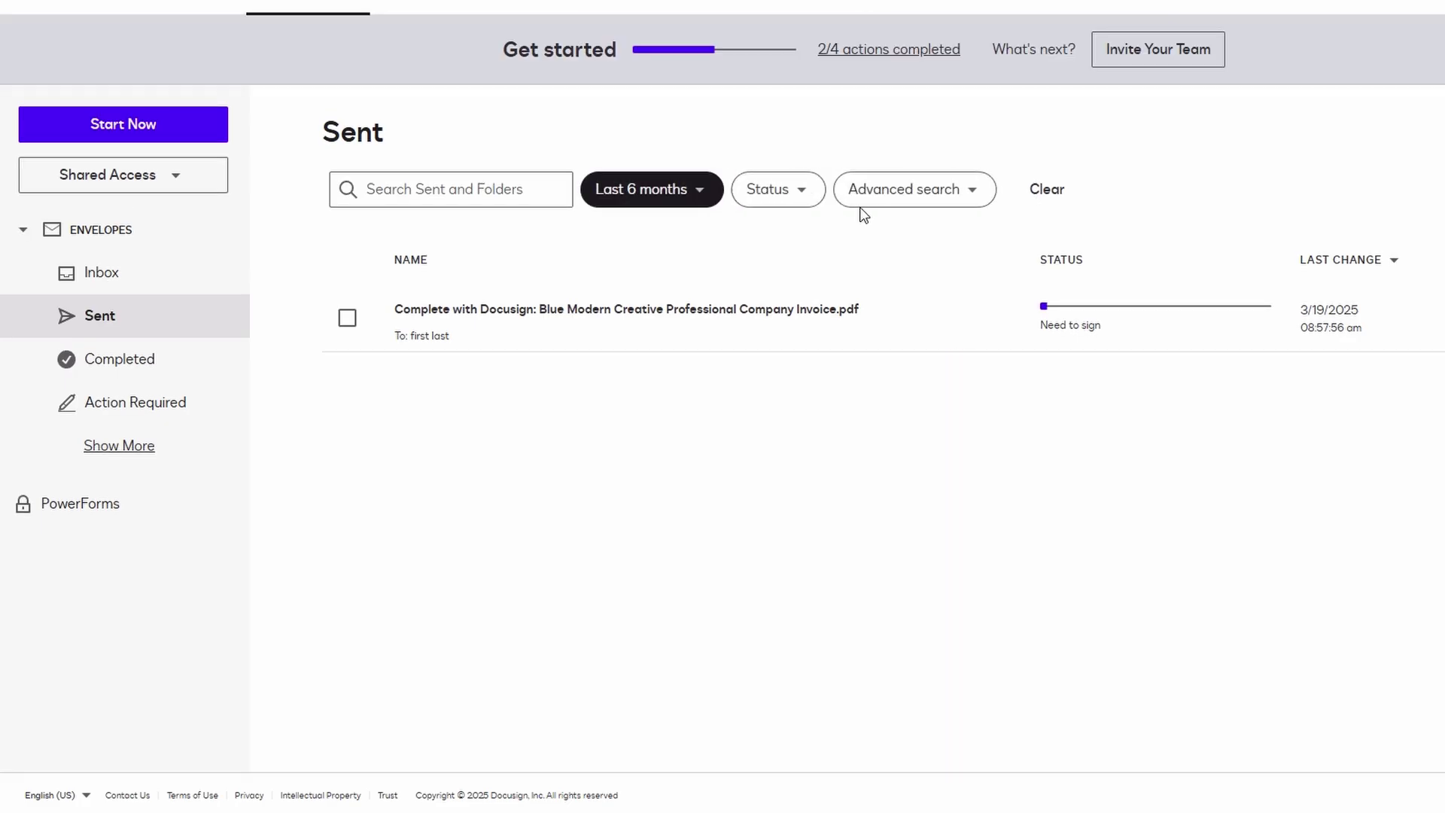
left_click(186, 3)
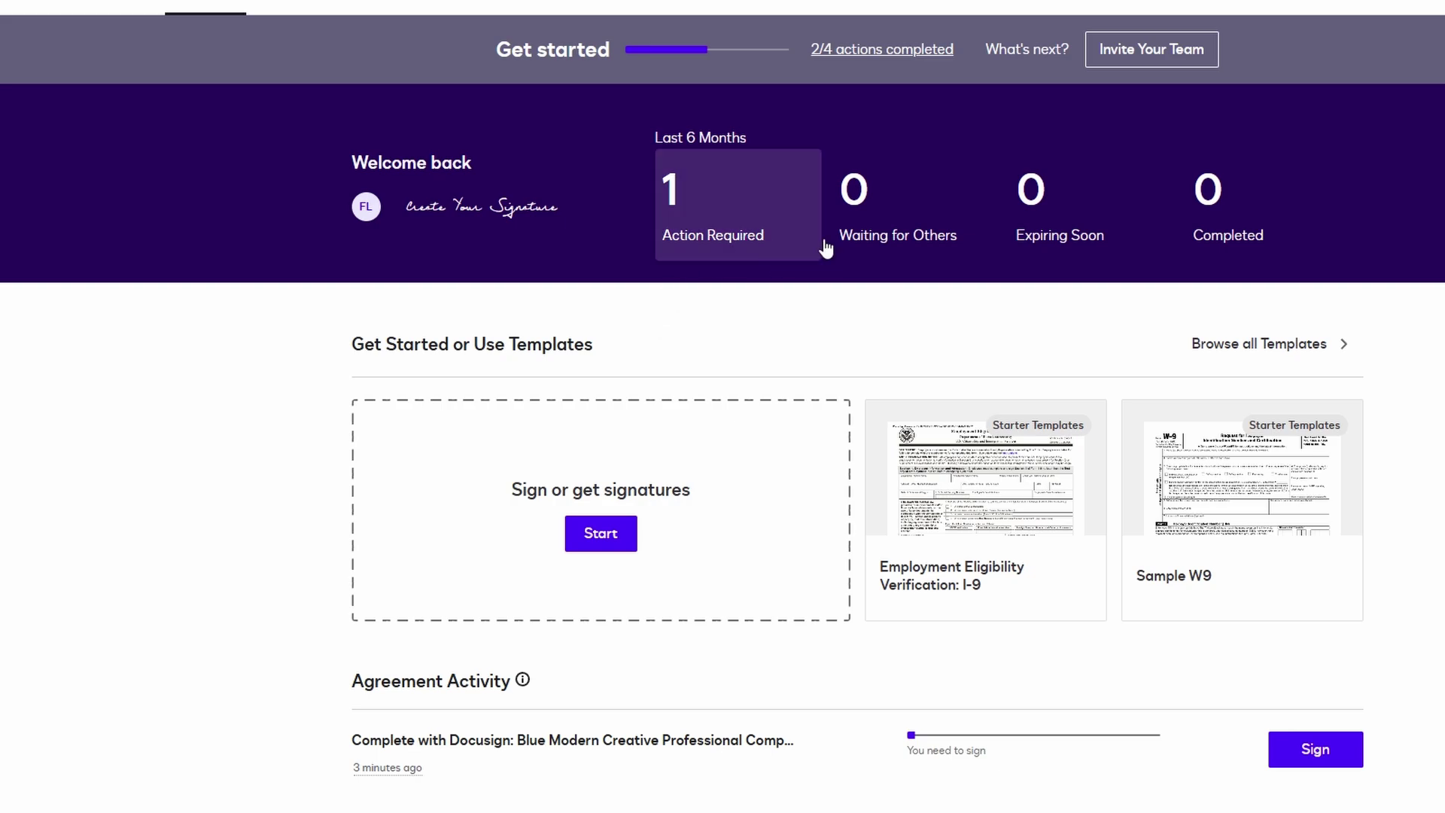
scroll(1061, 411, "down", 1)
scroll(1058, 407, "down", 3)
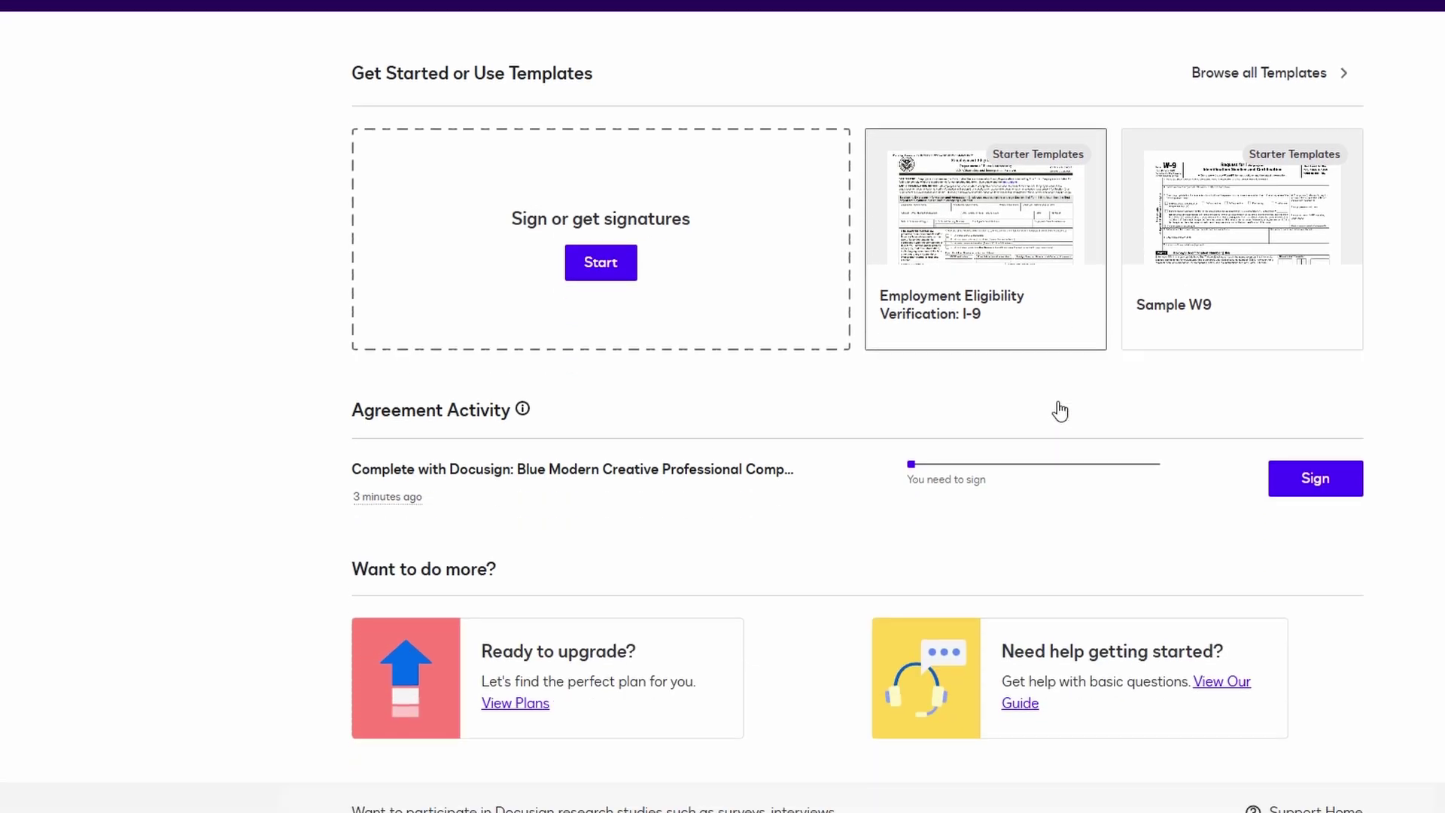
scroll(867, 384, "up", 2)
scroll(867, 384, "up", 2)
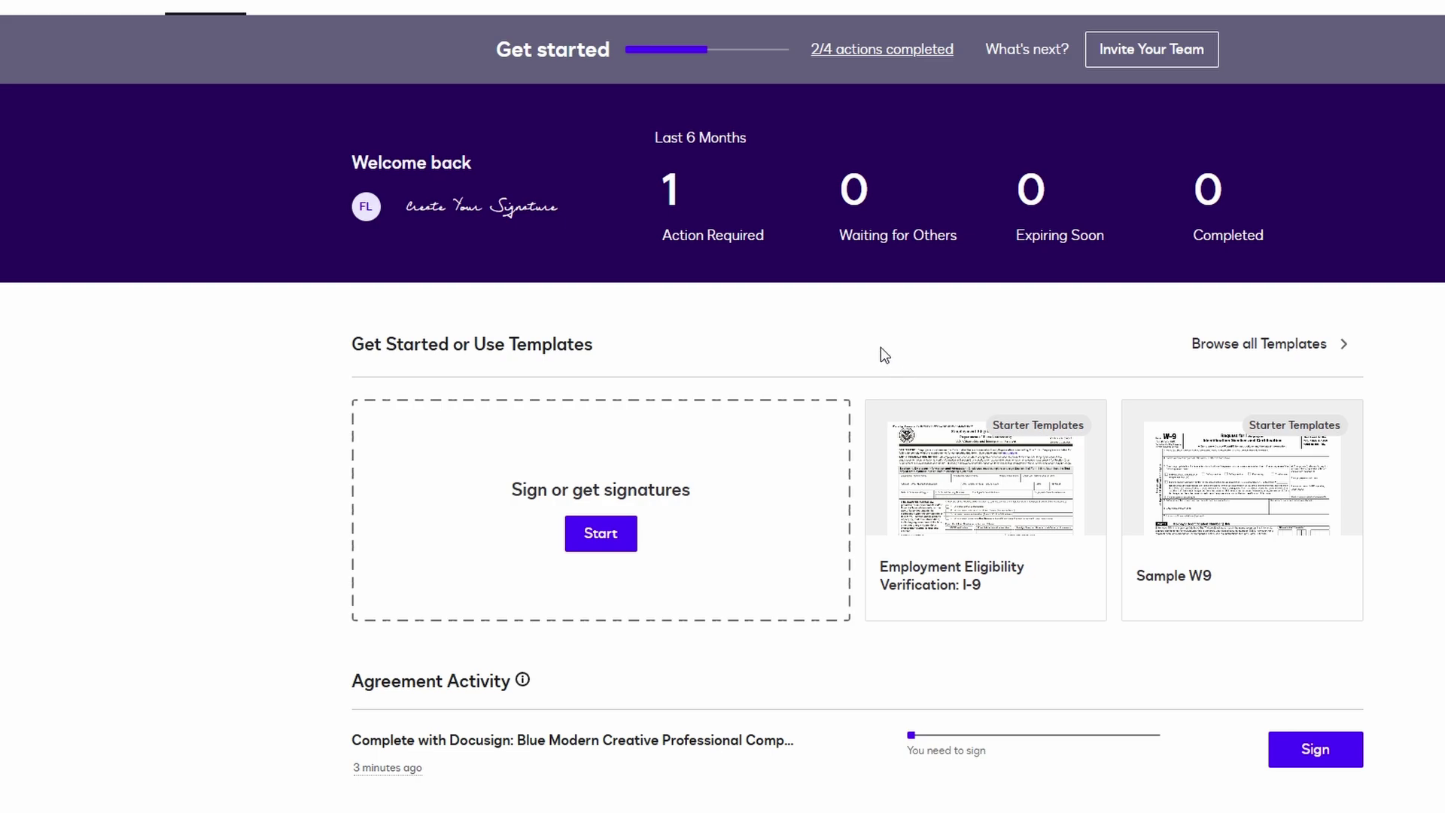
left_click(527, 6)
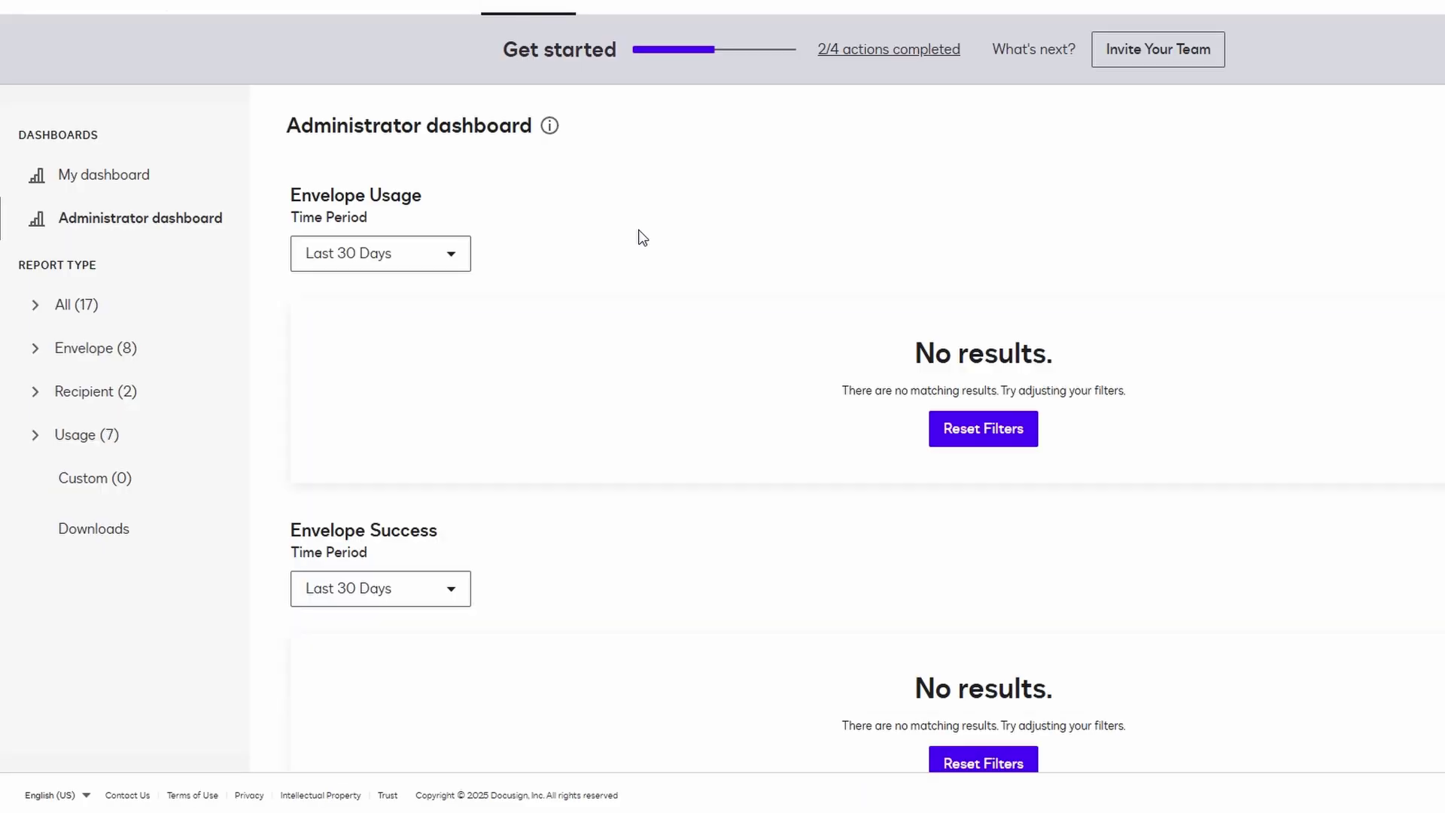
scroll(642, 238, "down", 2)
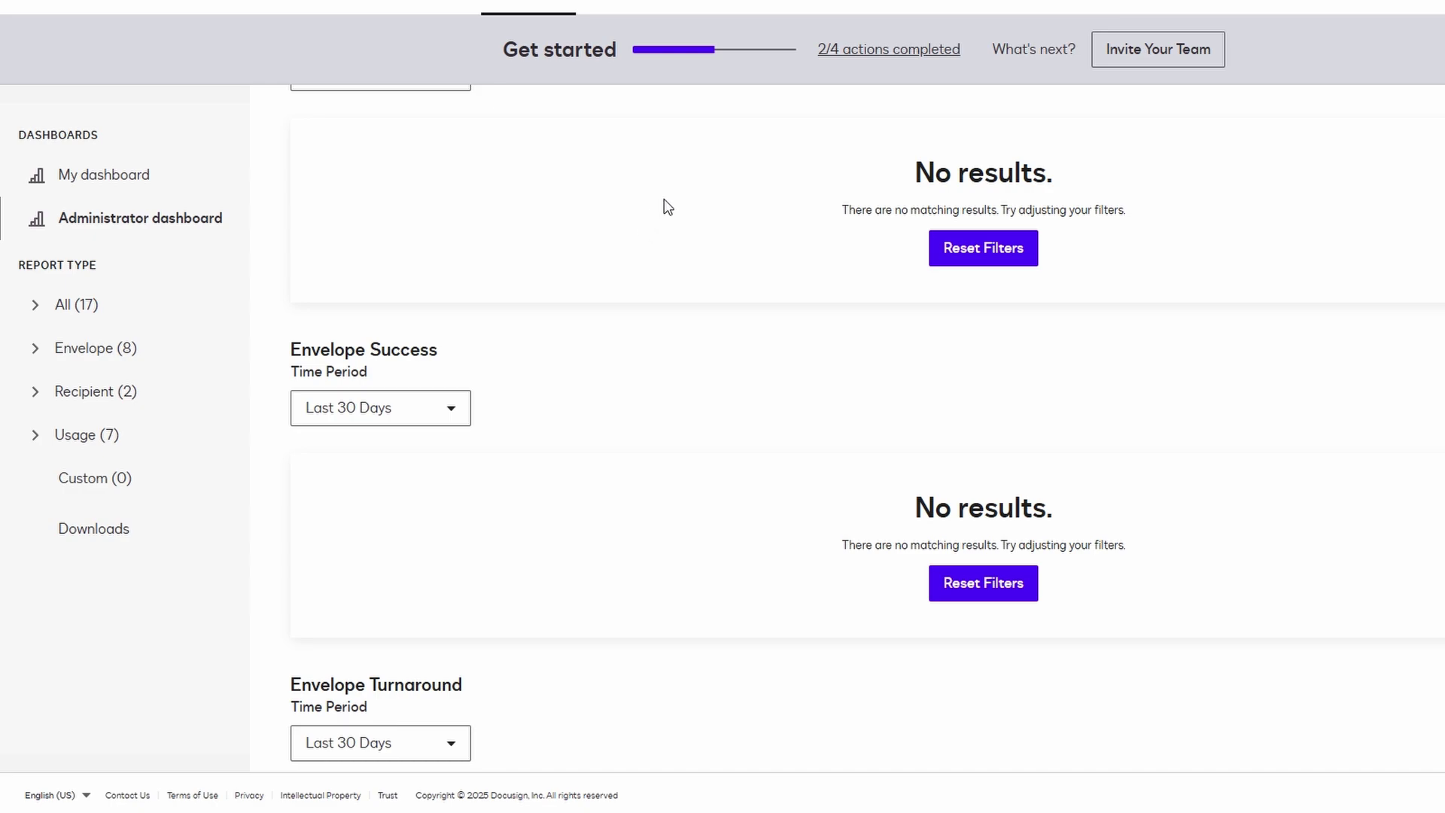
scroll(734, 211, "up", 2)
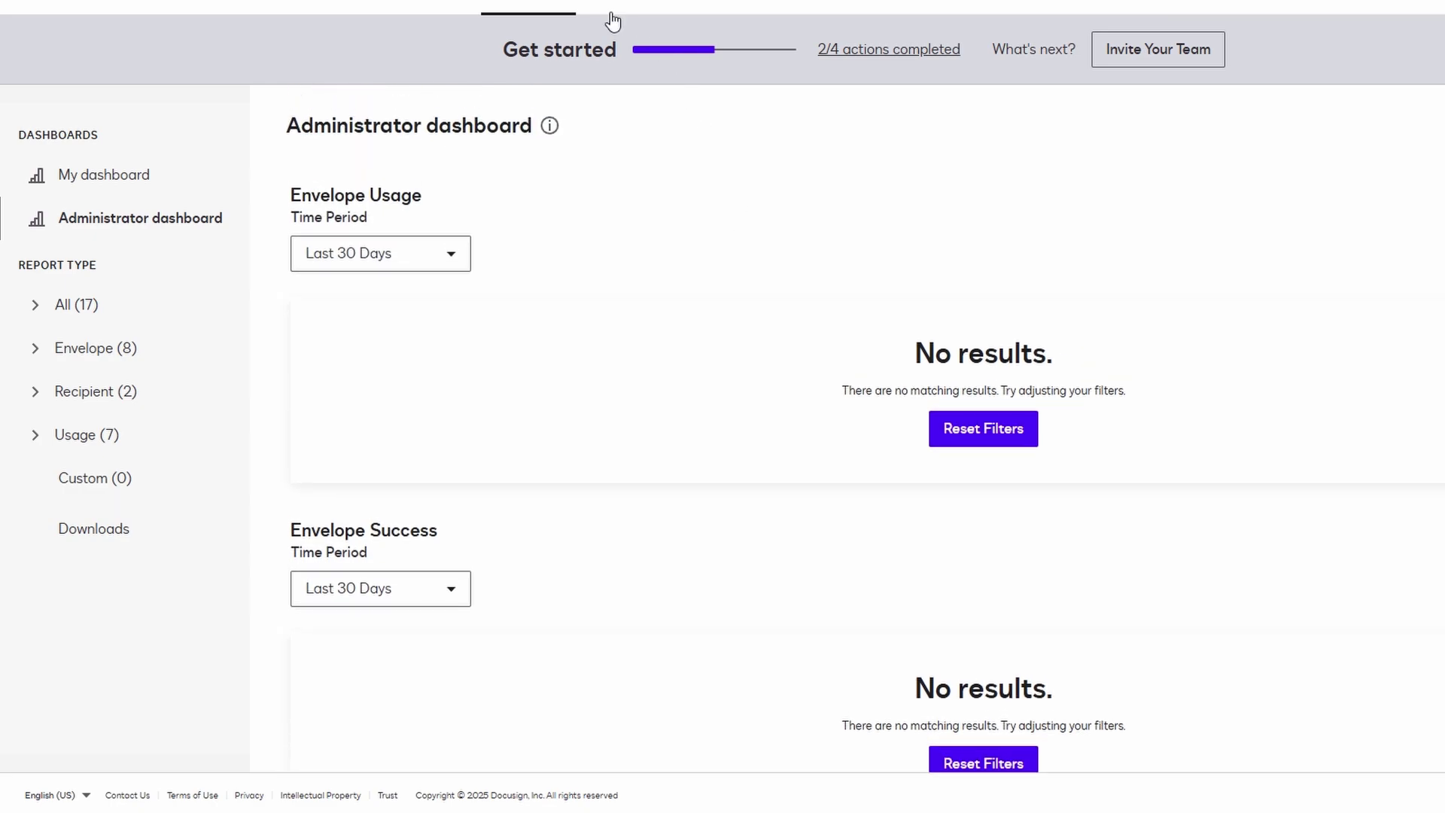
left_click(206, 6)
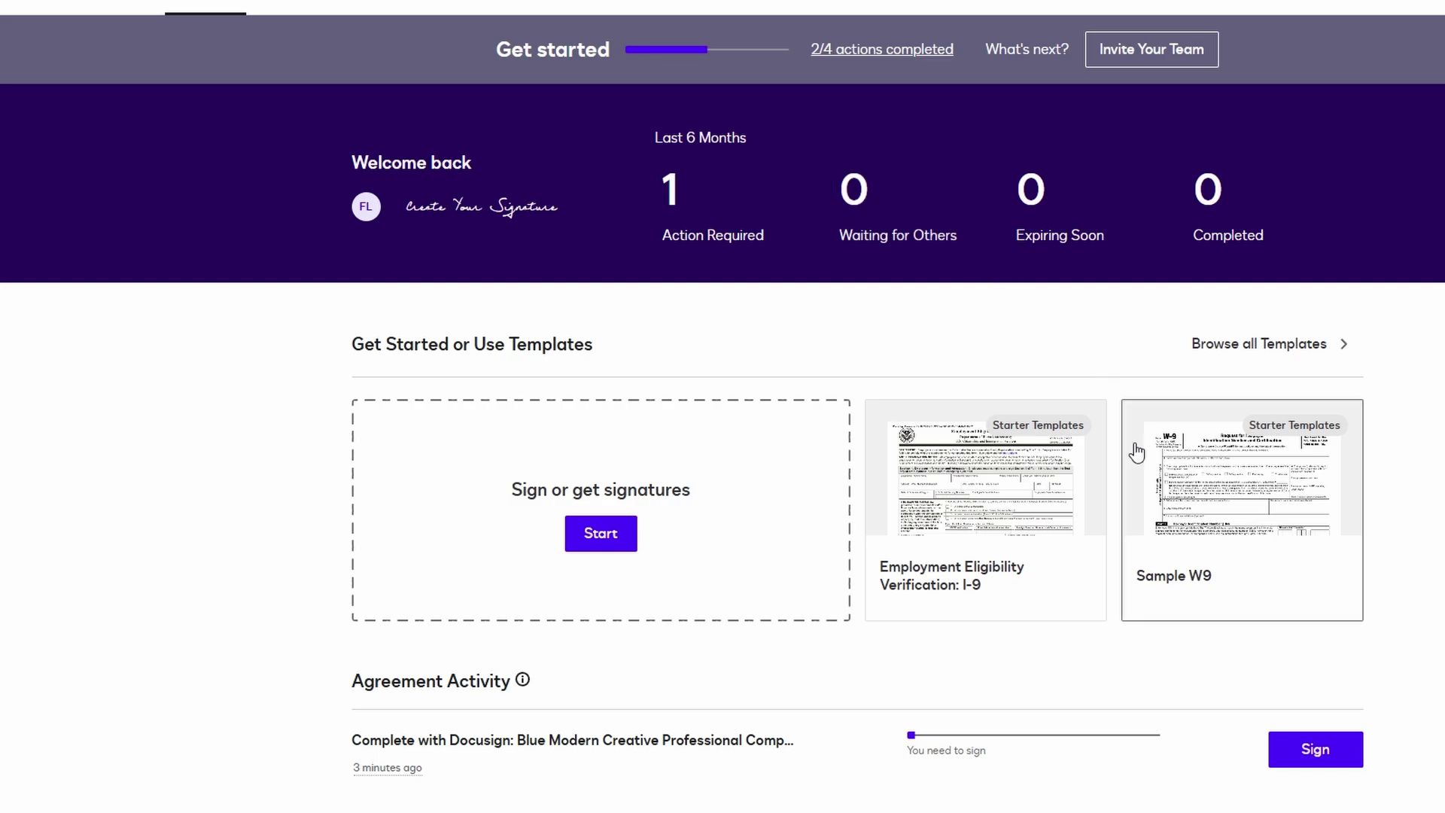
Step: Browse the Starter Templates library, scrolling past Employment Offer Letter, W-9 and Mutual NDA
left_click(1335, 353)
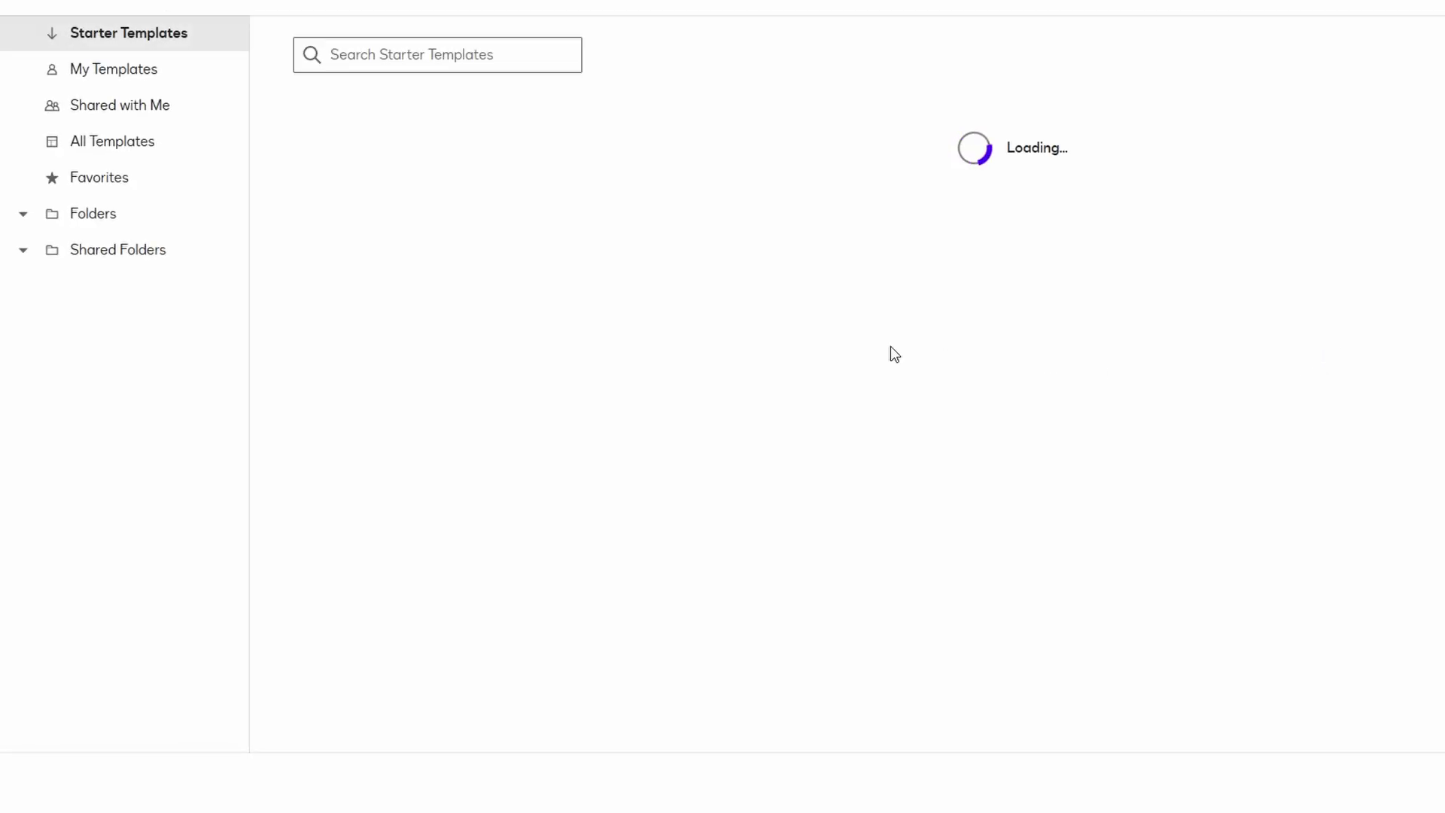
scroll(455, 239, "down", 10)
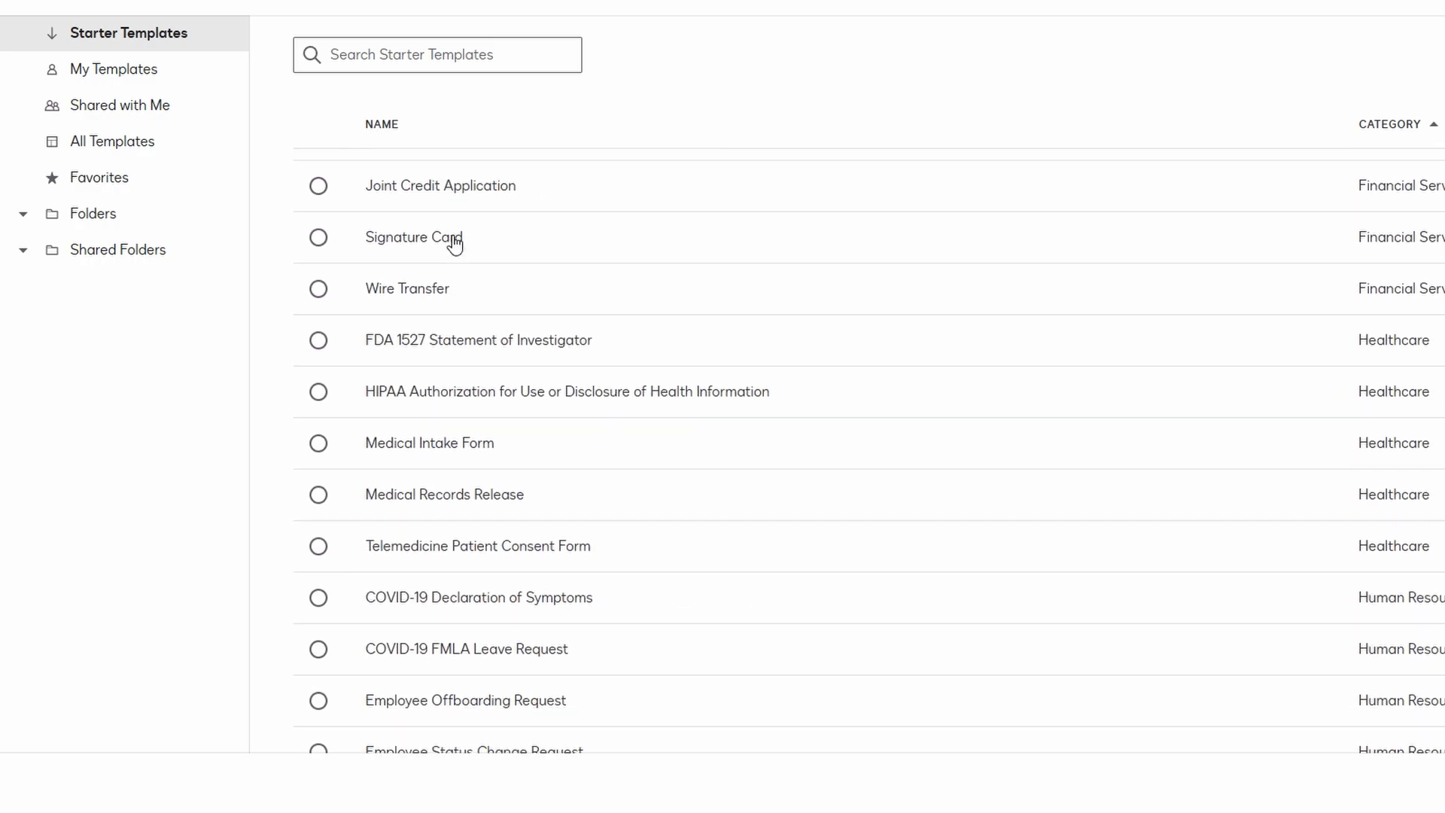
scroll(458, 296, "down", 5)
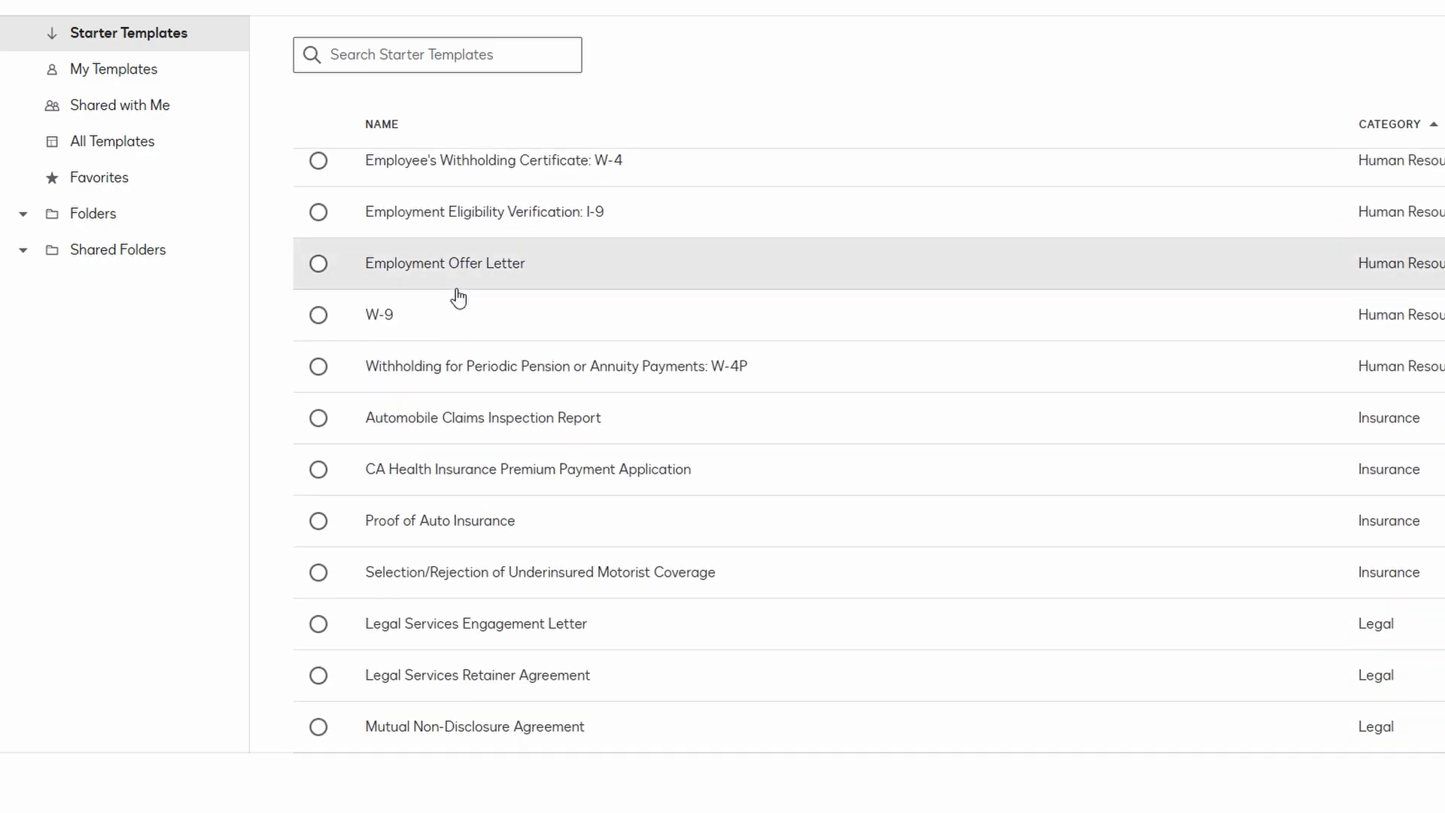